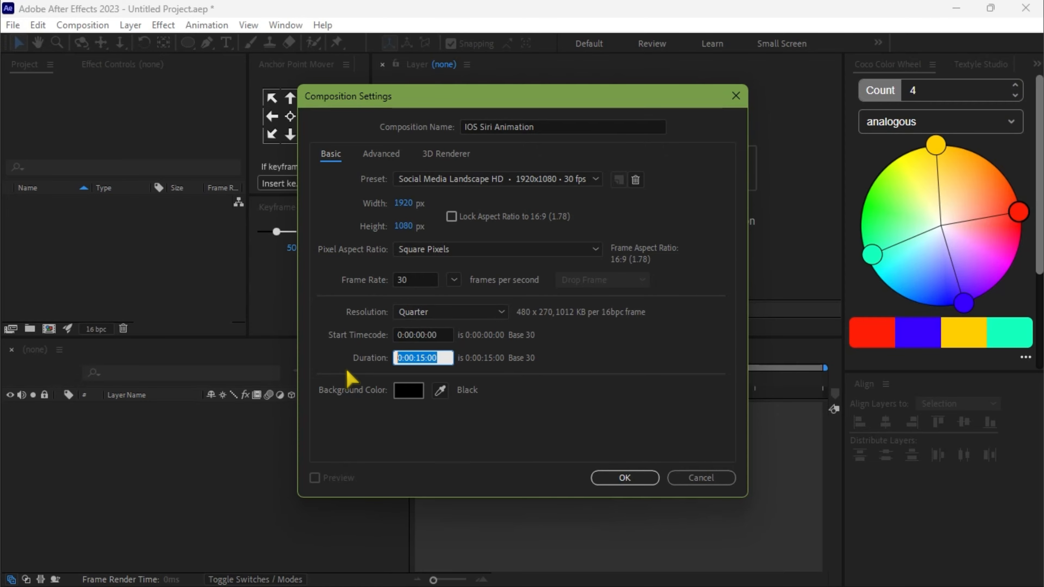
- Create the 15-second 1920x1080 composition IOS Siri Animation and add a white composition-size solid named BG
{"action": "left_click", "coordinate": [624, 478]}
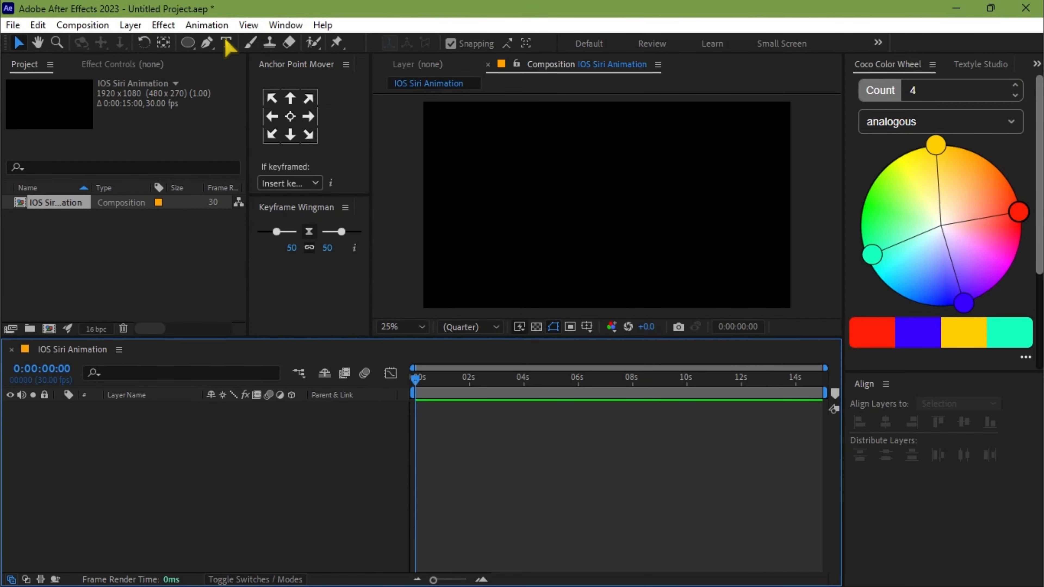
{"action": "left_click", "coordinate": [131, 27]}
{"action": "mouse_move", "coordinate": [146, 43]}
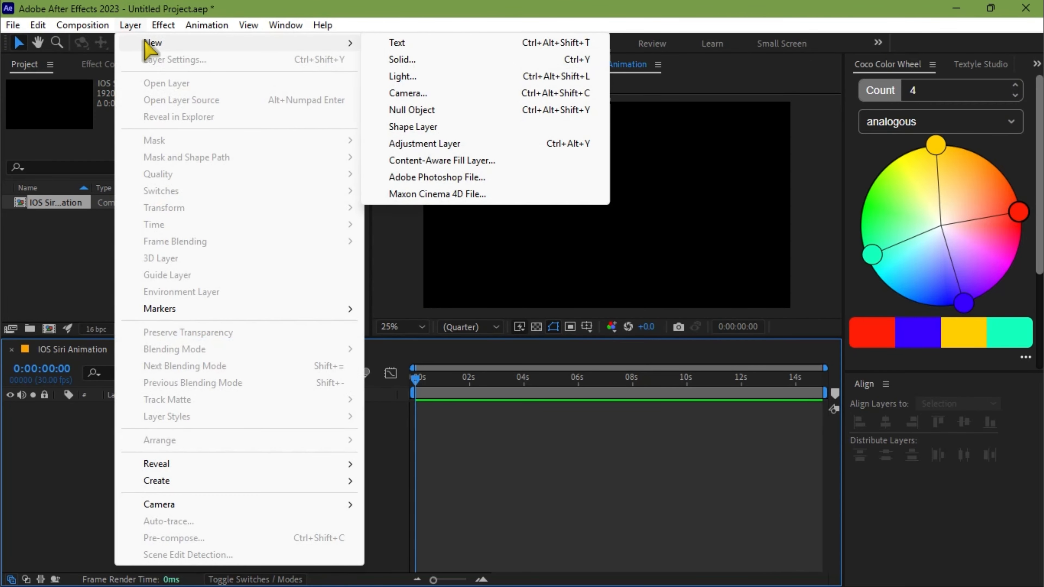
{"action": "left_click", "coordinate": [401, 60]}
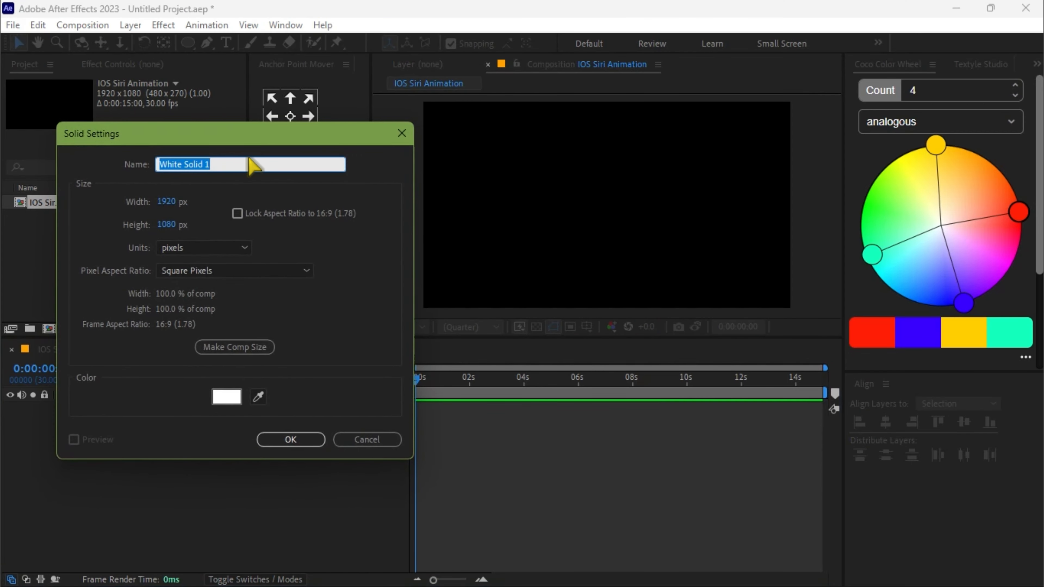
{"action": "type", "text": "b"}
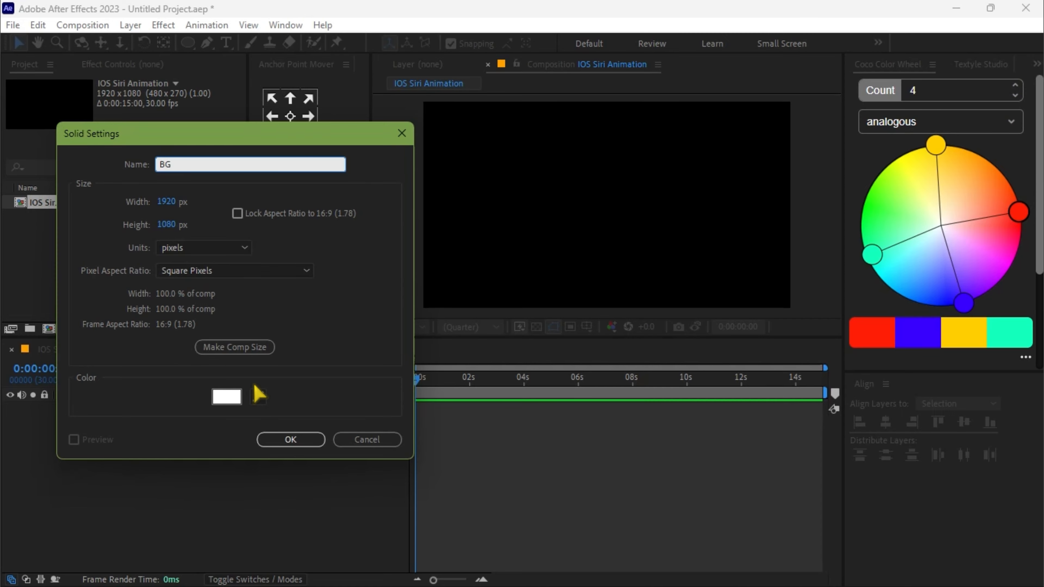
{"action": "left_click", "coordinate": [295, 438]}
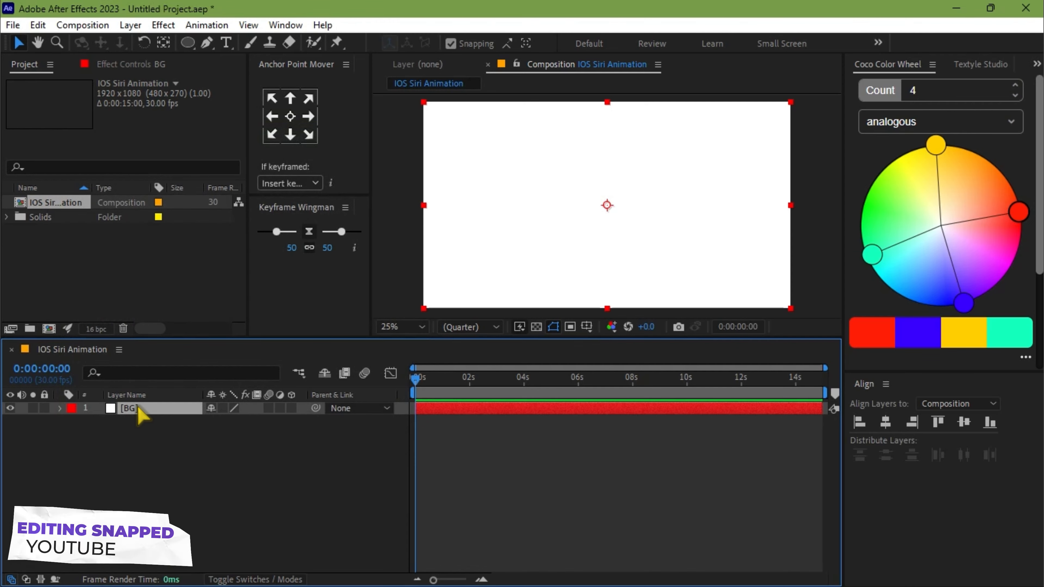
- Apply the 4-Color Gradient effect to the BG solid
{"action": "key", "text": "ctrl+space"}
{"action": "type", "text": "4"}
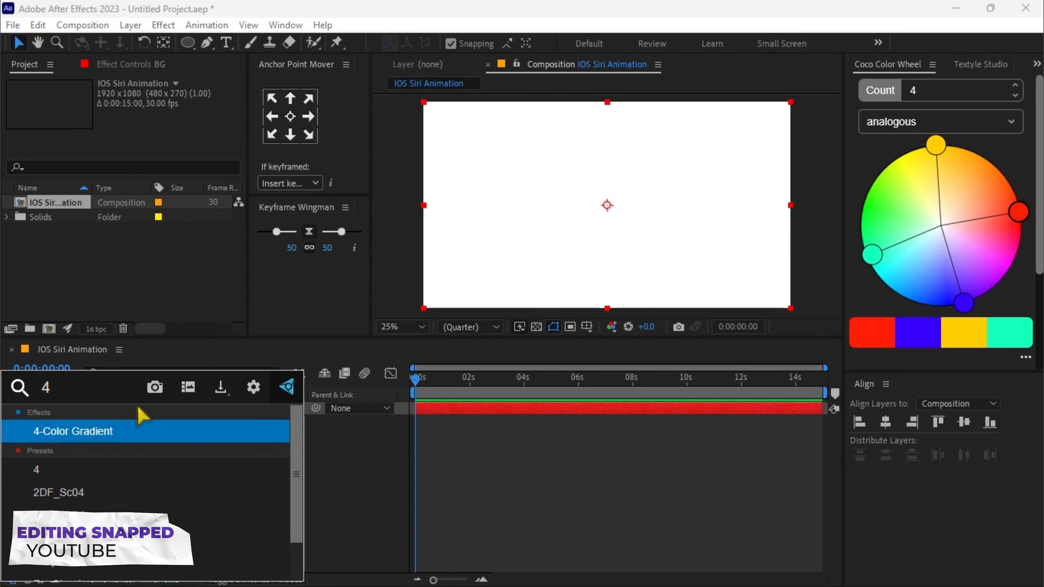
{"action": "key", "text": "Return"}
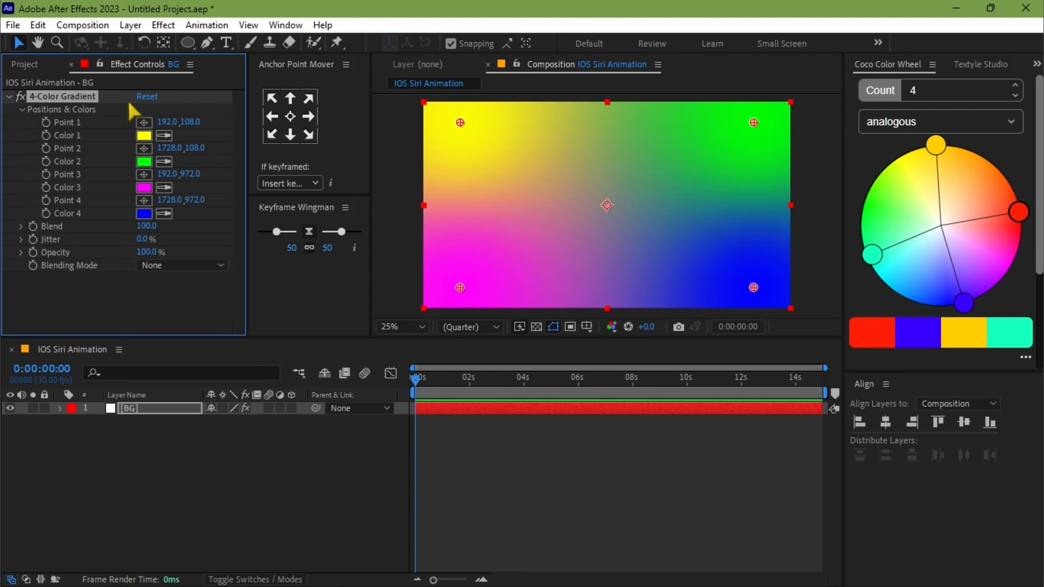
- Set Color 1 of the 4-Color Gradient to pure blue and Color 4 to a blue-violet
{"action": "left_click", "coordinate": [144, 136]}
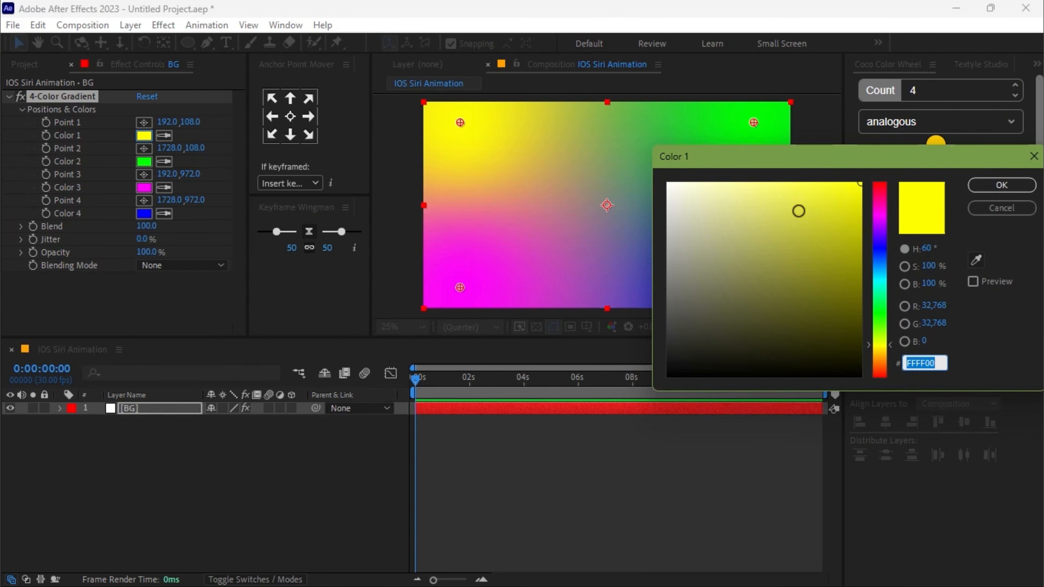
{"action": "left_click", "coordinate": [880, 218]}
{"action": "left_click_drag", "start_coordinate": [879, 227], "coordinate": [879, 247]}
{"action": "left_click", "coordinate": [1000, 186]}
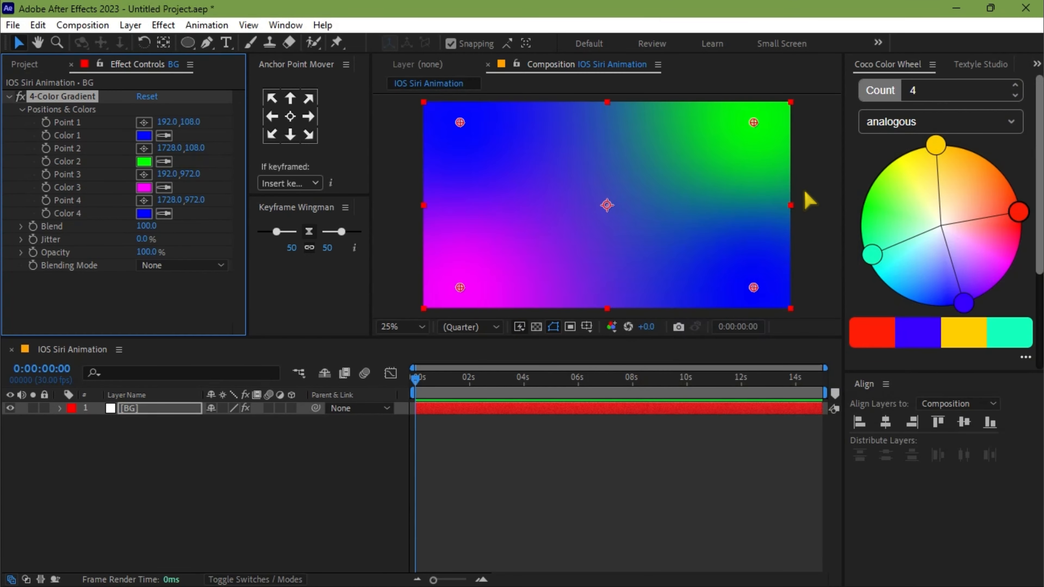
{"action": "left_click", "coordinate": [144, 213]}
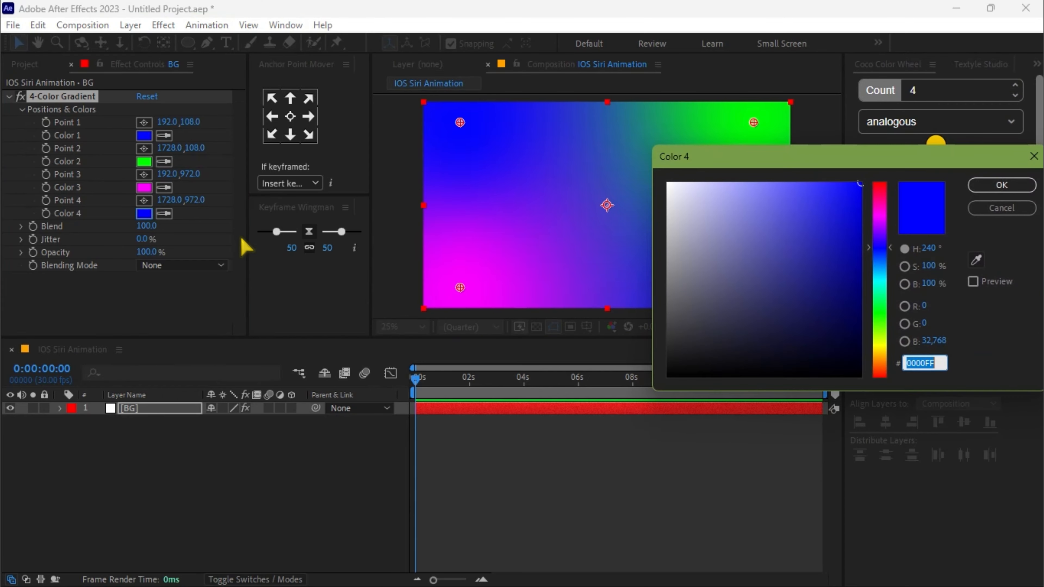
{"action": "left_click", "coordinate": [879, 240]}
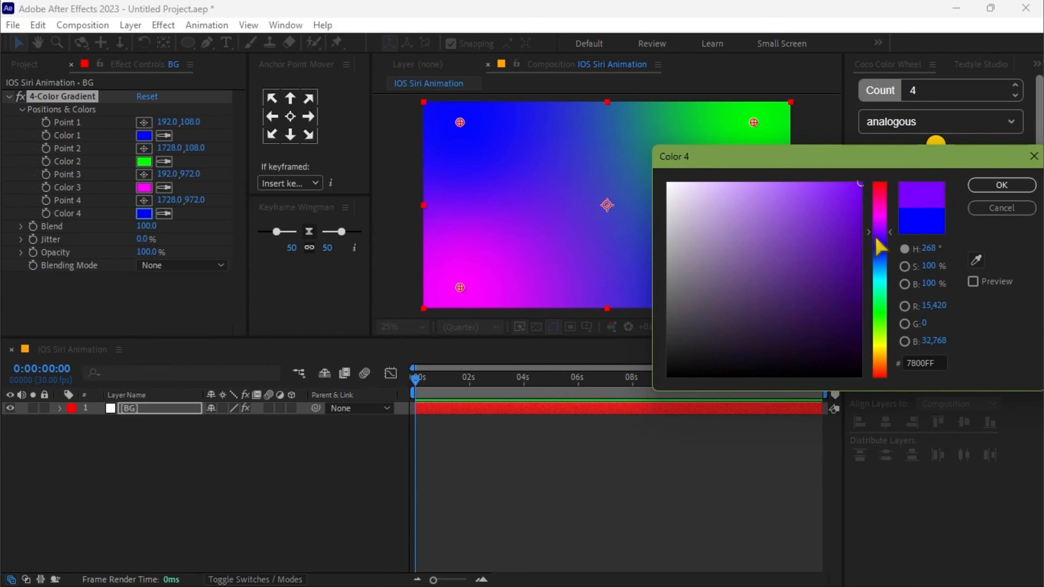
{"action": "left_click", "coordinate": [1002, 185]}
- Set Color 2 and Color 3 of the 4-Color Gradient to black (000000)
{"action": "key", "text": "Caps_Lock"}
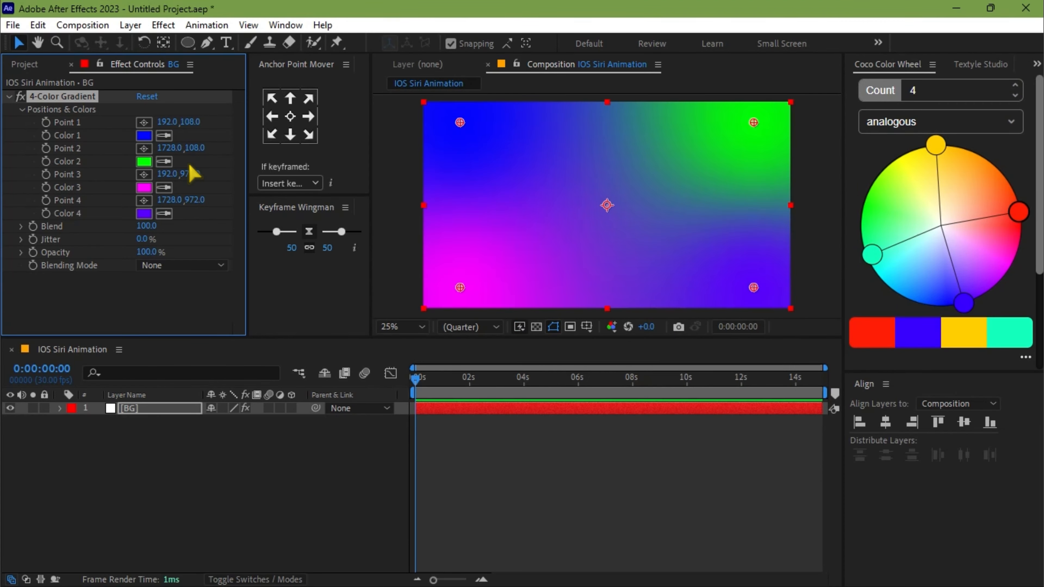
{"action": "left_click", "coordinate": [145, 161]}
{"action": "type", "text": "000000"}
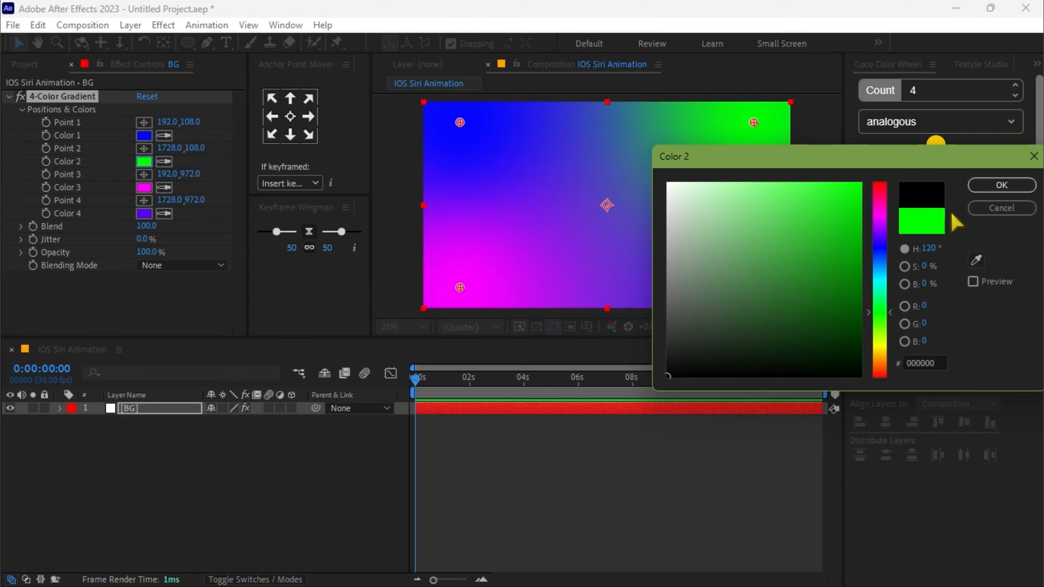
{"action": "key", "text": "Return"}
{"action": "left_click", "coordinate": [146, 188]}
{"action": "type", "text": "000000"}
{"action": "left_click", "coordinate": [1000, 187]}
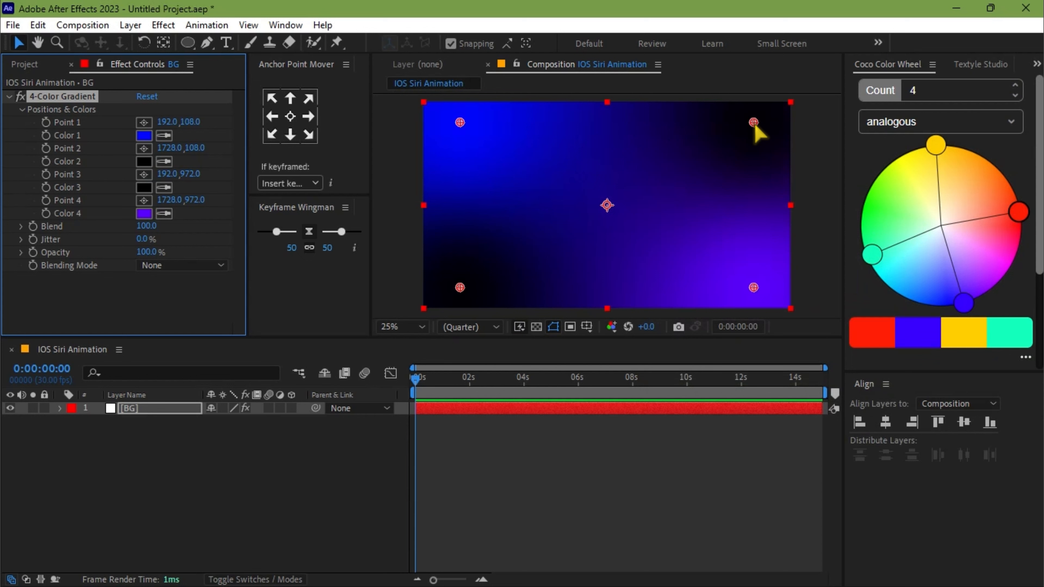
- Move gradient Point 2 to about 1968, -44 and Point 3 to about -200, 1108, and raise Blend to 305
{"action": "left_click_drag", "start_coordinate": [754, 122], "coordinate": [806, 94]}
{"action": "left_click_drag", "start_coordinate": [460, 288], "coordinate": [386, 312]}
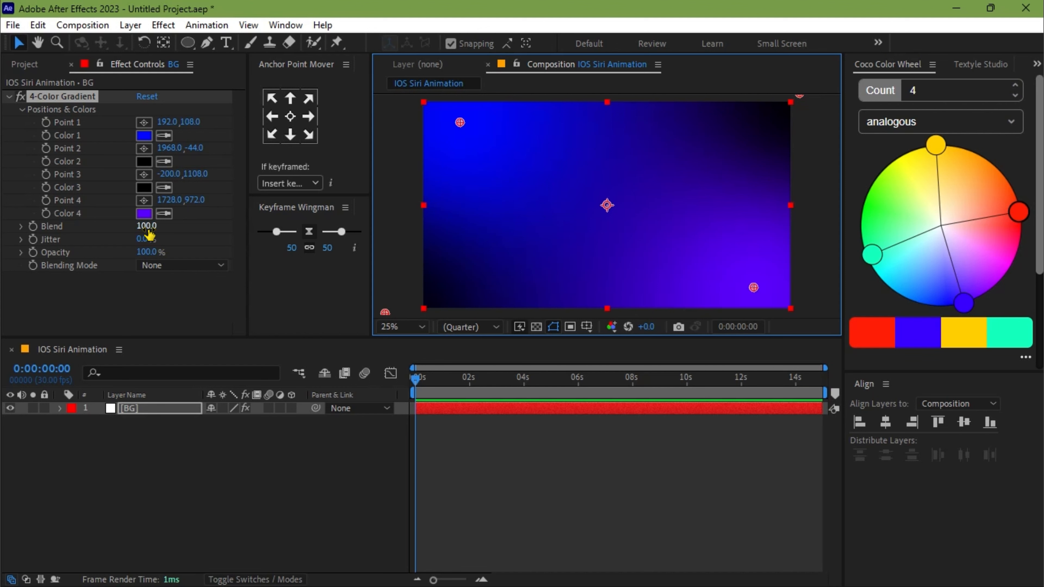
{"action": "left_click_drag", "start_coordinate": [146, 225], "coordinate": [169, 230]}
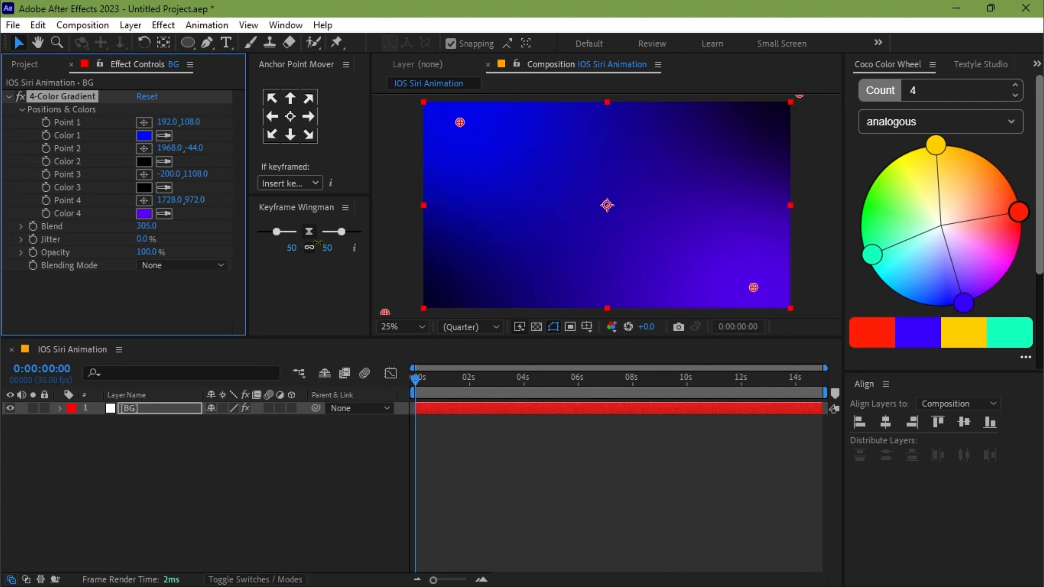
- Set the BG layer's opacity to 90%
{"action": "left_click", "coordinate": [150, 408]}
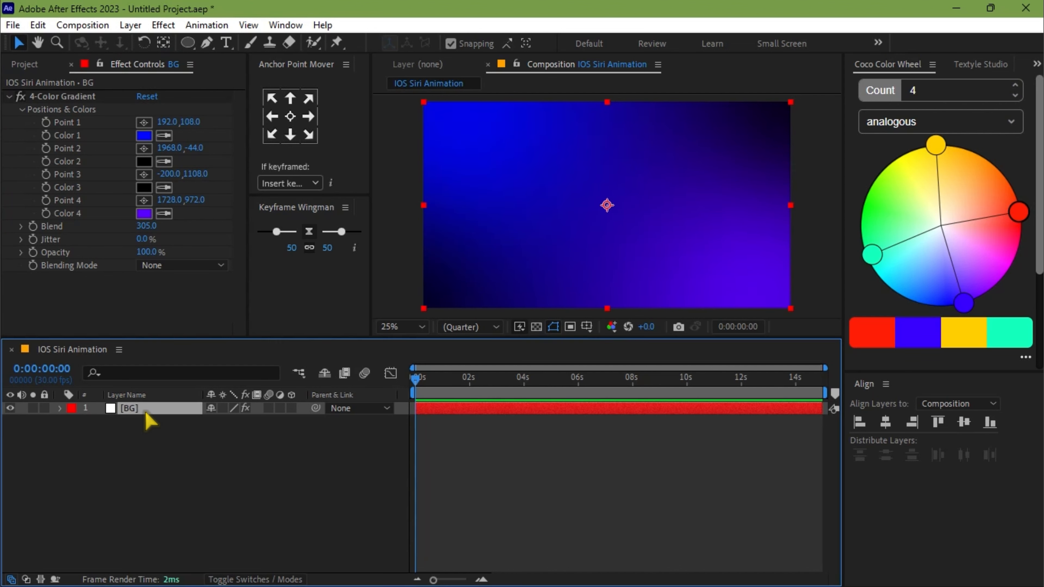
{"action": "key", "text": "t"}
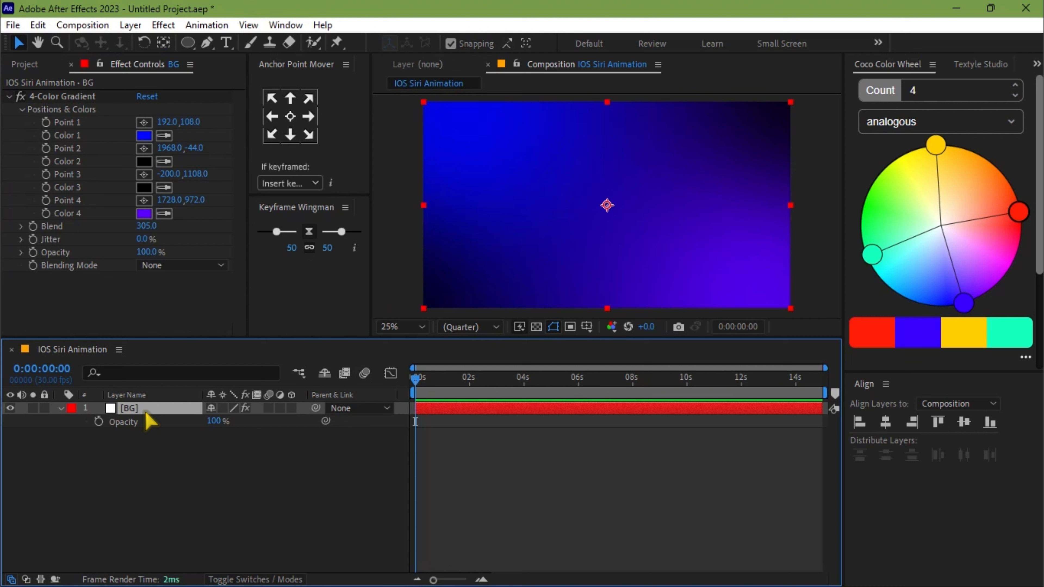
{"action": "left_click", "coordinate": [212, 422]}
{"action": "type", "text": "90"}
{"action": "key", "text": "Return"}
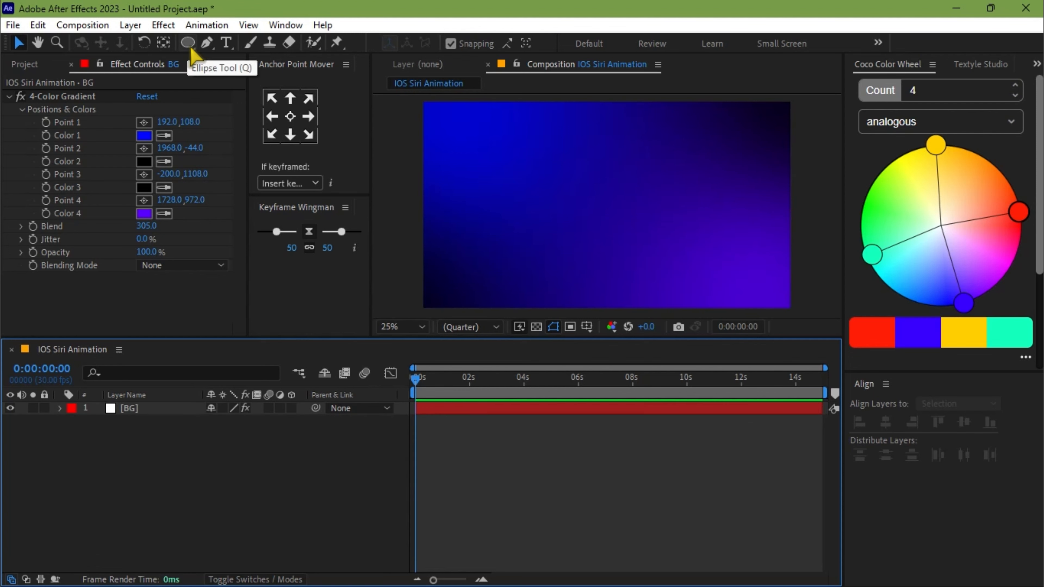
- Draw an unfilled circle about 816 px in diameter with a white (FFFFFF) 125 px stroke using the Ellipse tool
{"action": "left_click_drag", "start_coordinate": [191, 48], "coordinate": [240, 76]}
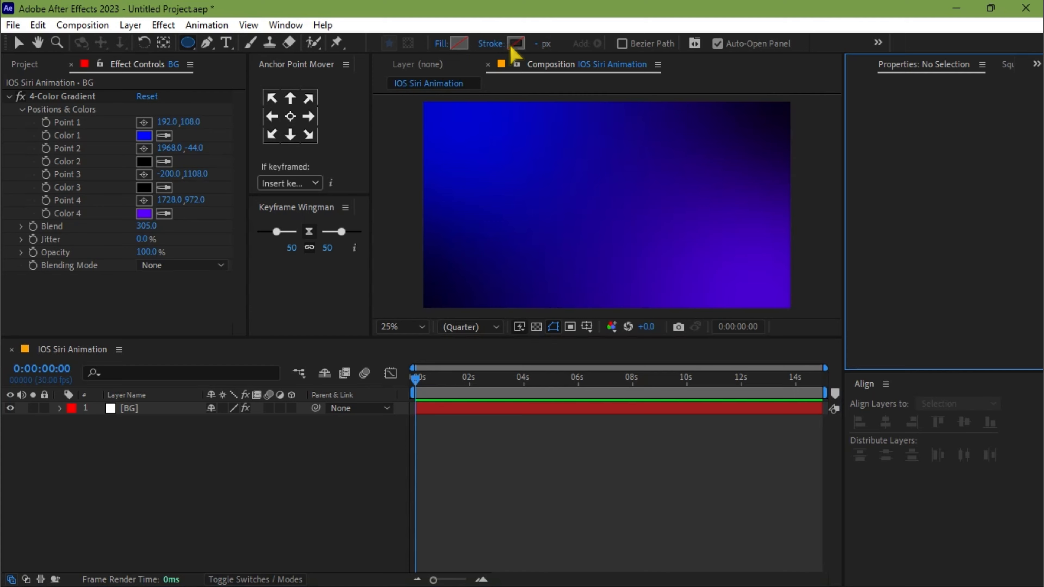
{"action": "left_click", "coordinate": [519, 43]}
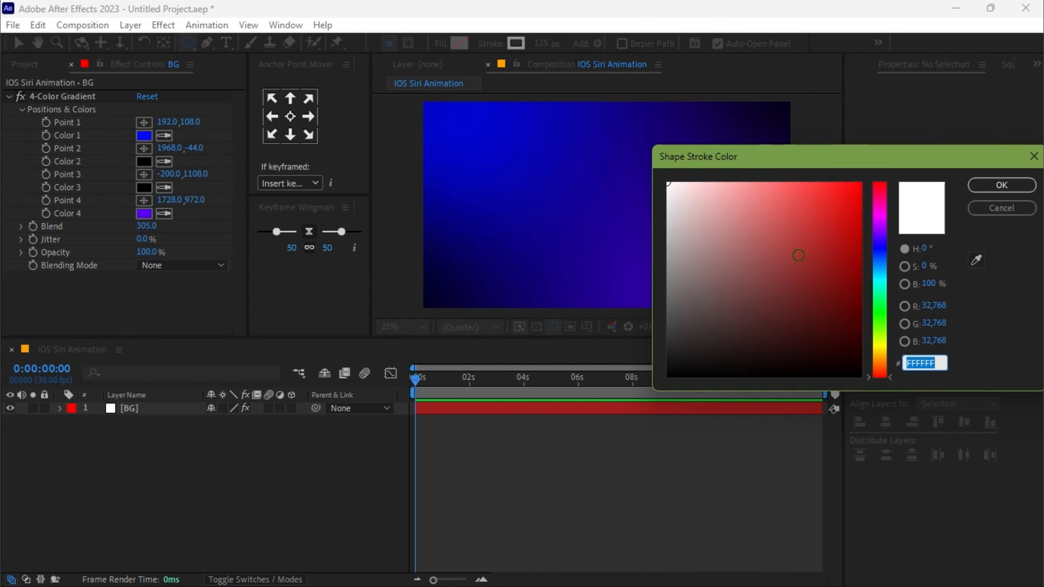
{"action": "left_click", "coordinate": [1003, 186]}
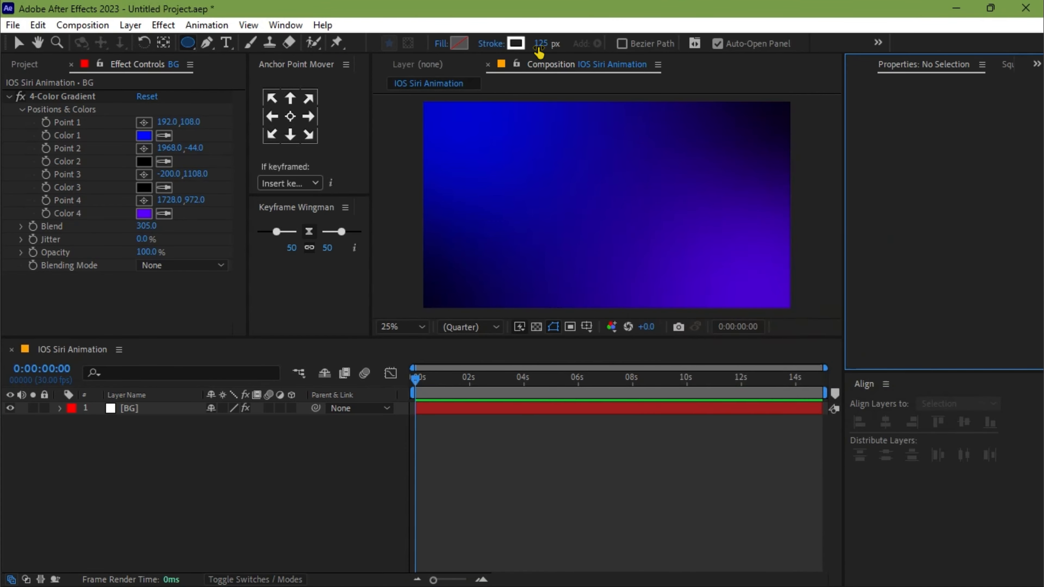
{"action": "left_click", "coordinate": [549, 48]}
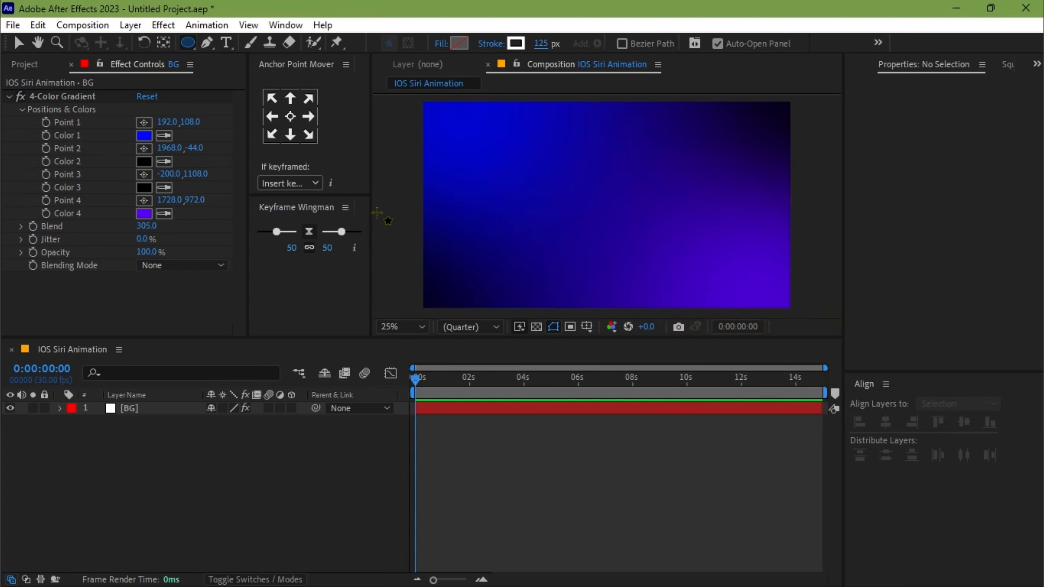
{"action": "left_click_drag", "start_coordinate": [522, 119], "coordinate": [678, 232]}
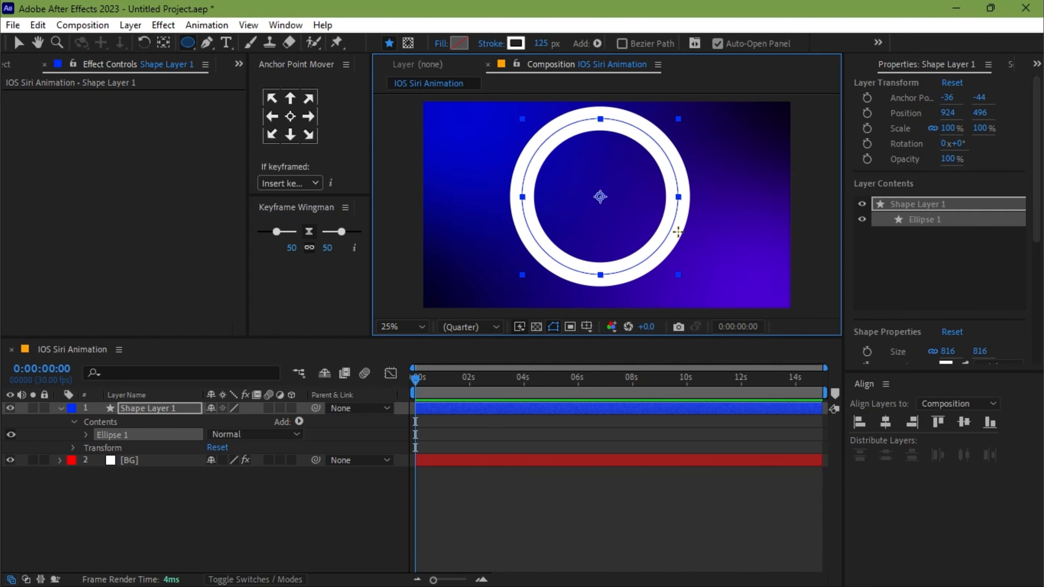
- Centre the ring's anchor point and align the ring to the composition's horizontal and vertical centre
{"action": "left_click", "coordinate": [290, 117]}
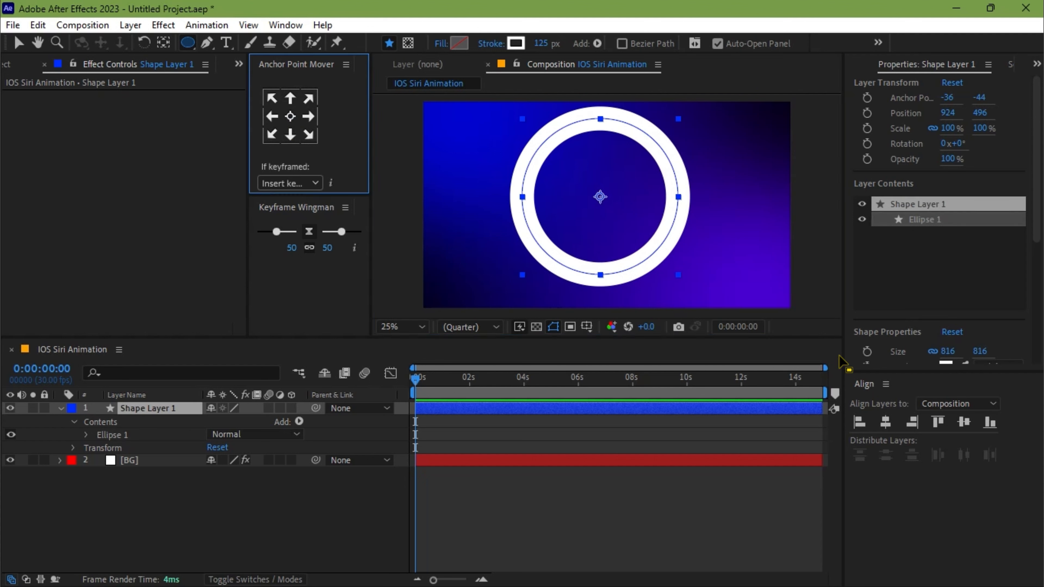
{"action": "left_click", "coordinate": [885, 423]}
{"action": "left_click", "coordinate": [964, 423]}
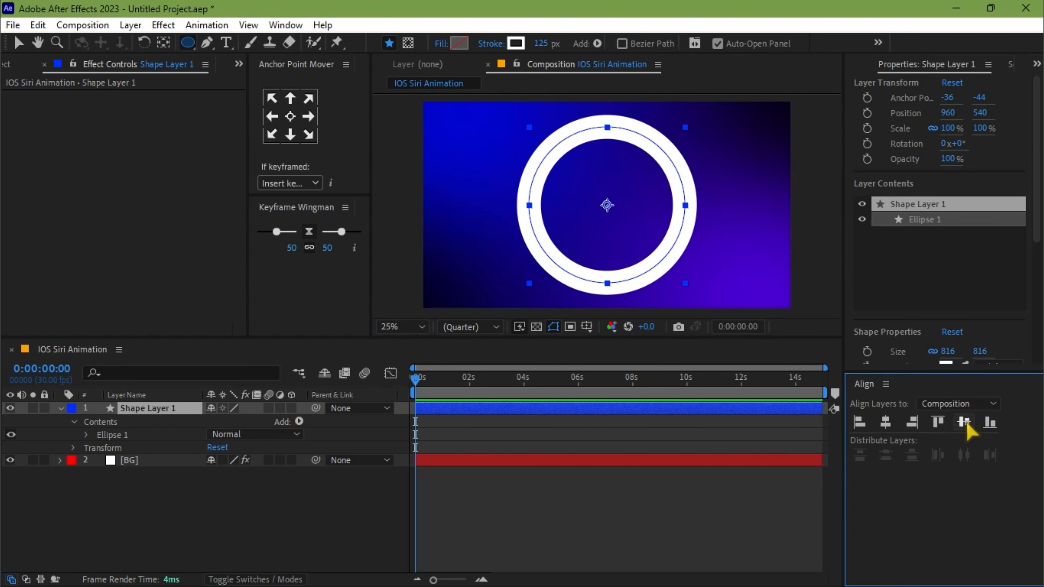
- Set the ring's stroke width to 130 px and realign the ring to the composition's centre
{"action": "left_click_drag", "start_coordinate": [541, 44], "coordinate": [546, 44]}
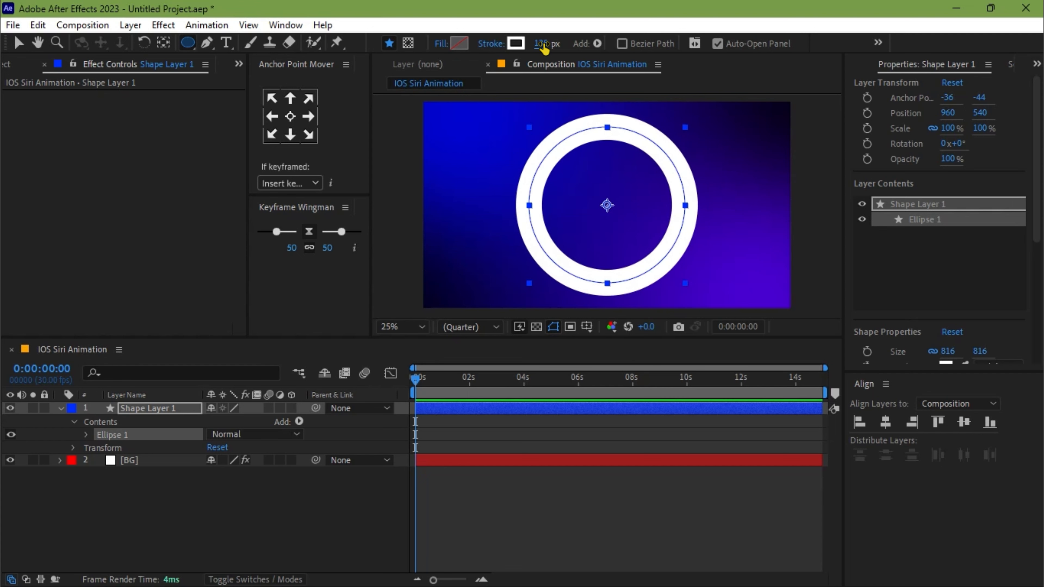
{"action": "left_click", "coordinate": [541, 42]}
{"action": "type", "text": "130"}
{"action": "key", "text": "Return"}
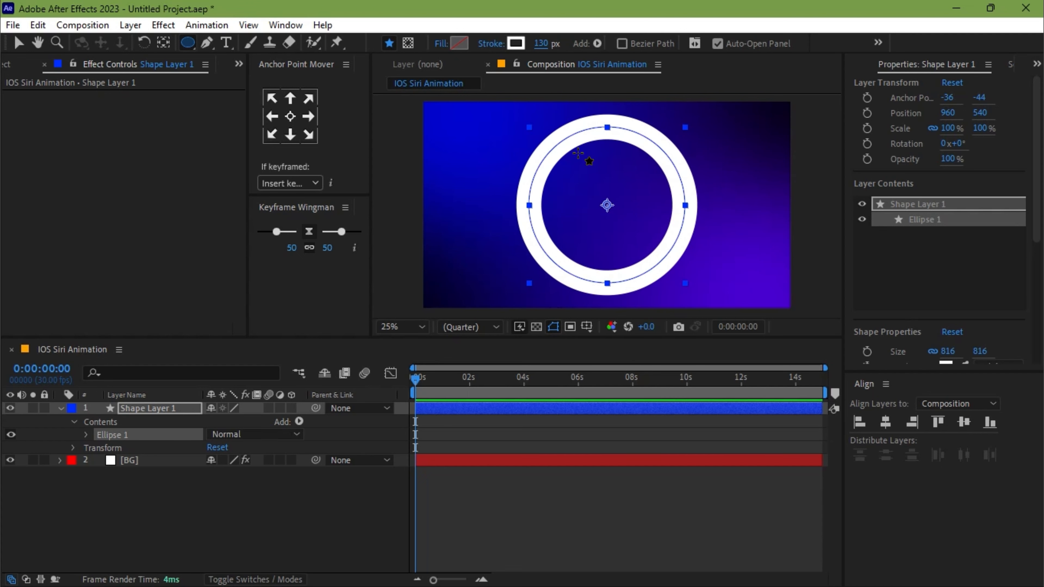
{"action": "left_click_drag", "start_coordinate": [429, 380], "coordinate": [414, 382]}
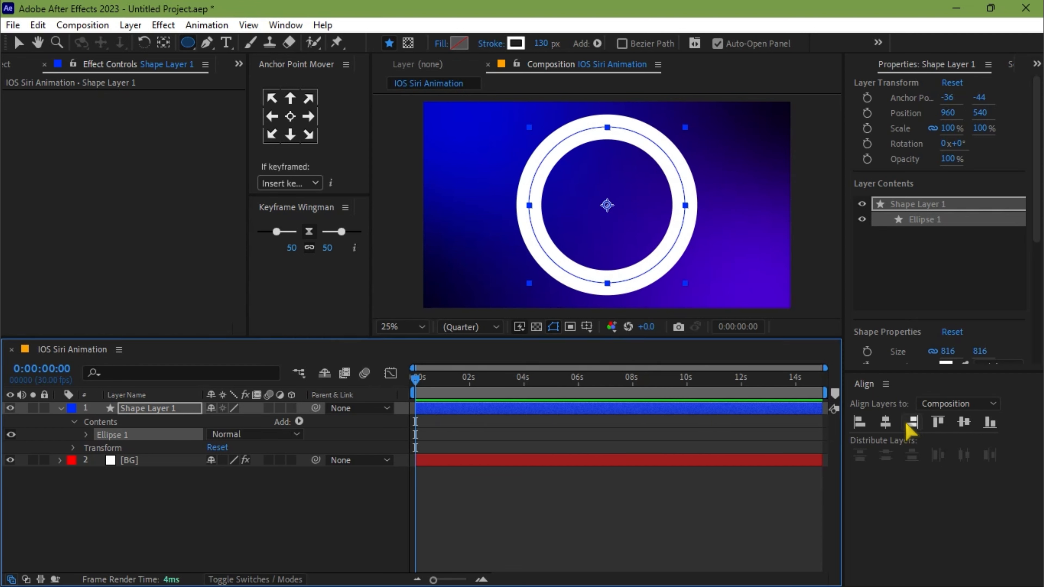
{"action": "left_click", "coordinate": [889, 424]}
{"action": "left_click", "coordinate": [963, 425]}
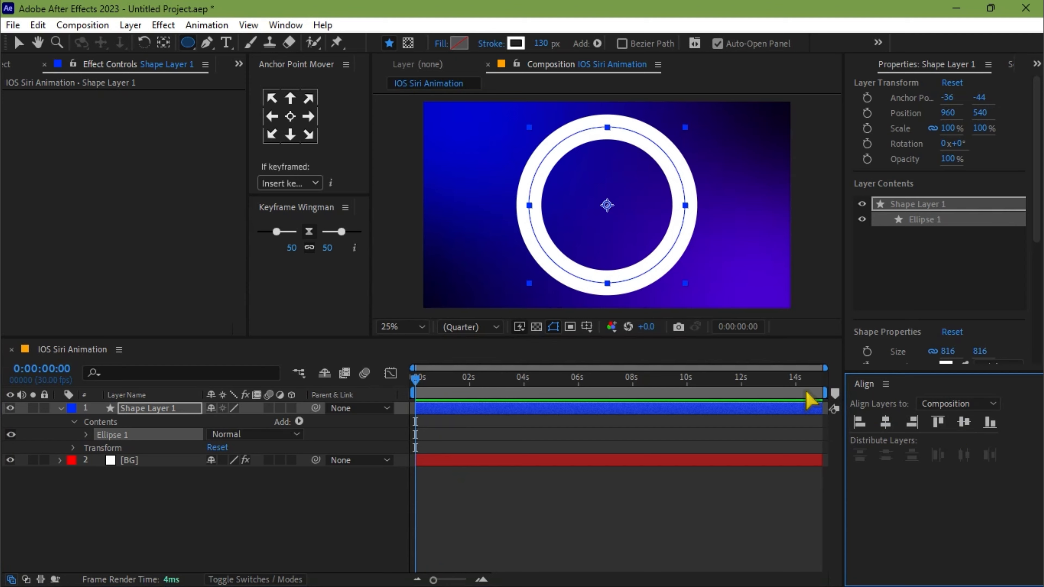
{"action": "key", "text": "space"}
- Rename the ring's shape layer to Stroke
{"action": "left_click", "coordinate": [115, 430]}
{"action": "right_click", "coordinate": [136, 412]}
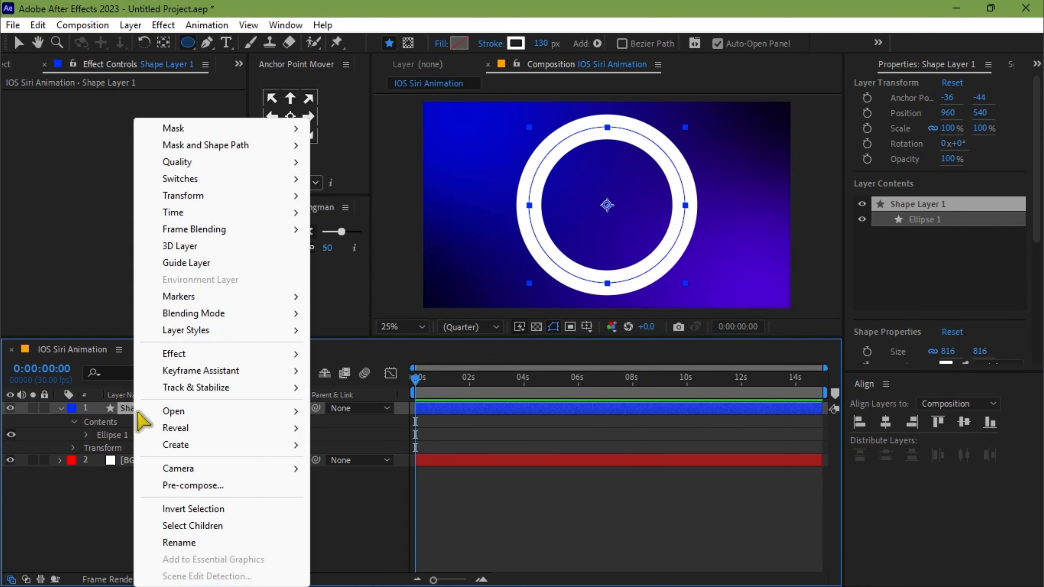
{"action": "left_click", "coordinate": [187, 542]}
{"action": "type", "text": "Stroke"}
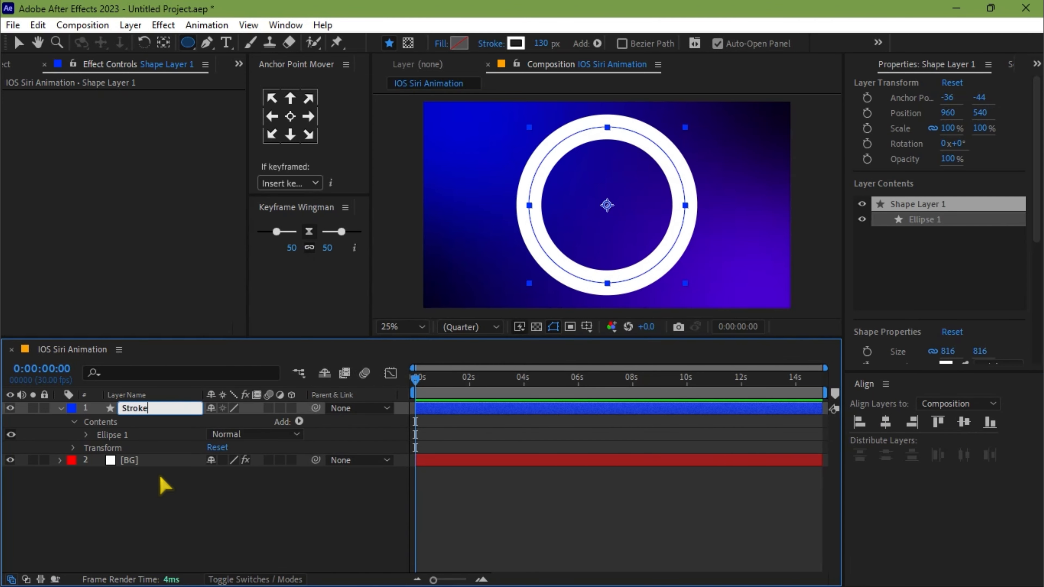
{"action": "type", "text": "\\"}
{"action": "key", "text": "BackSpace"}
{"action": "key", "text": "Return"}
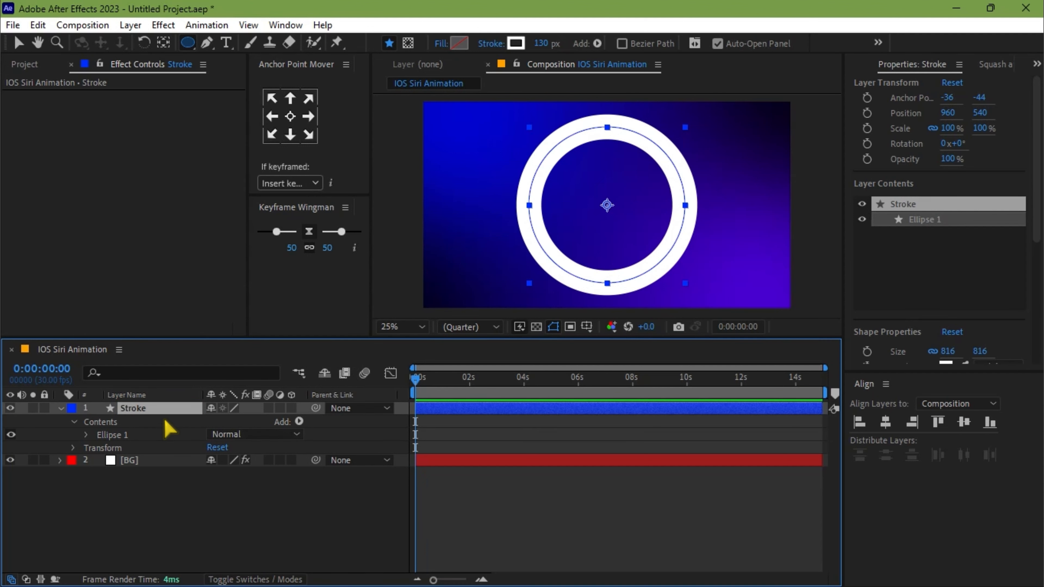
- Duplicate the Stroke layer and switch the copy to no stroke and a solid fill
{"action": "key", "text": "ctrl+d"}
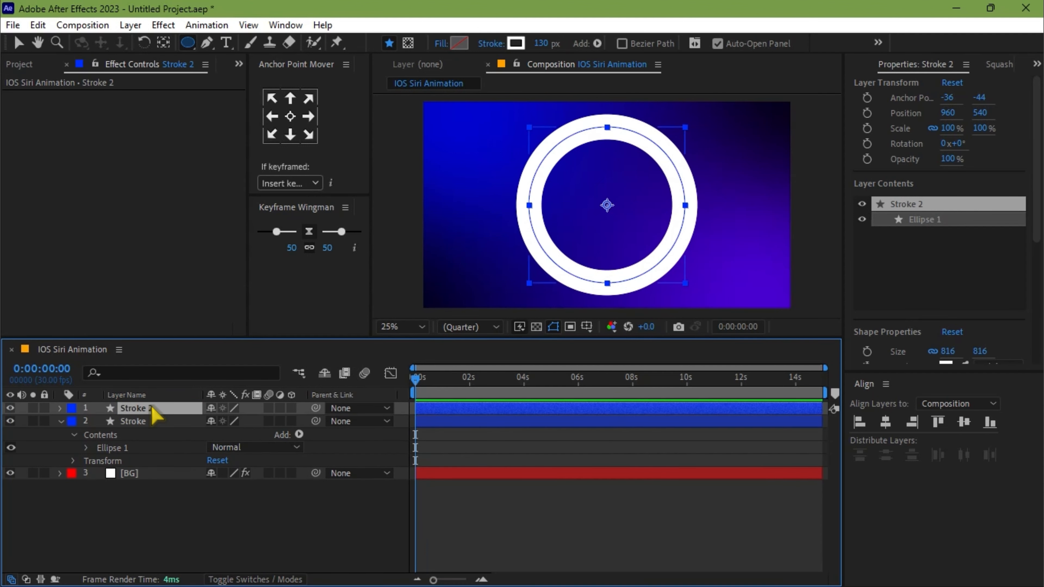
{"action": "left_click", "coordinate": [521, 45], "text": "alt"}
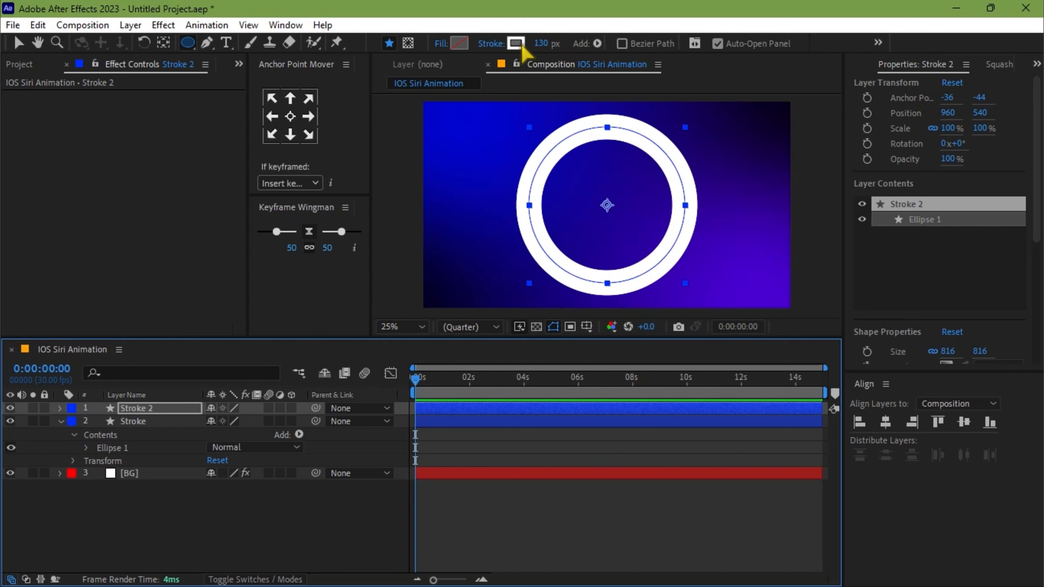
{"action": "left_click", "coordinate": [521, 45], "text": "alt"}
{"action": "left_click", "coordinate": [522, 45], "text": "alt"}
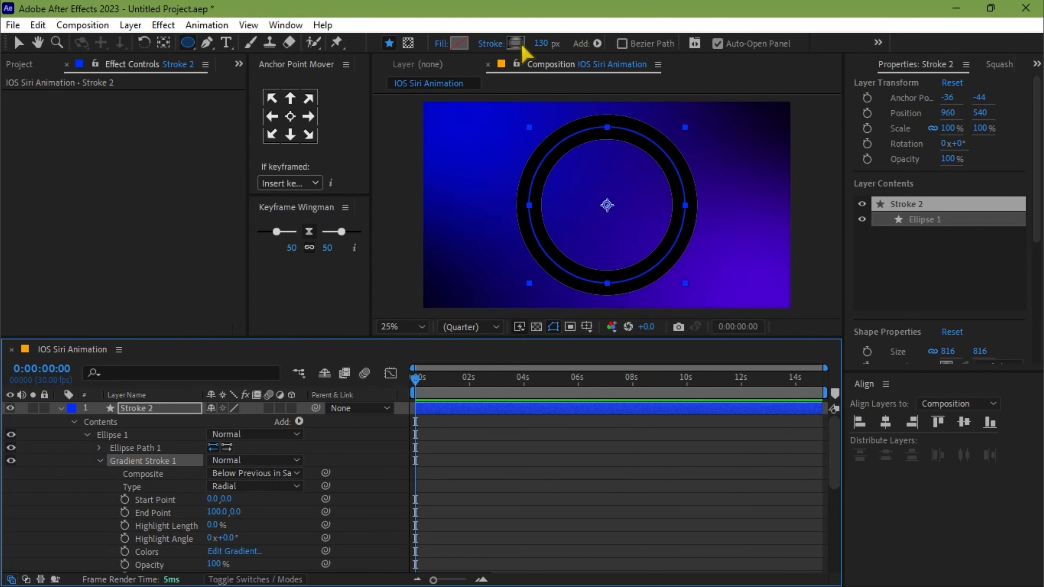
{"action": "left_click", "coordinate": [463, 46], "text": "alt"}
- Set the duplicated circle's fill to the very dark navy colour 000139
{"action": "left_click", "coordinate": [462, 46]}
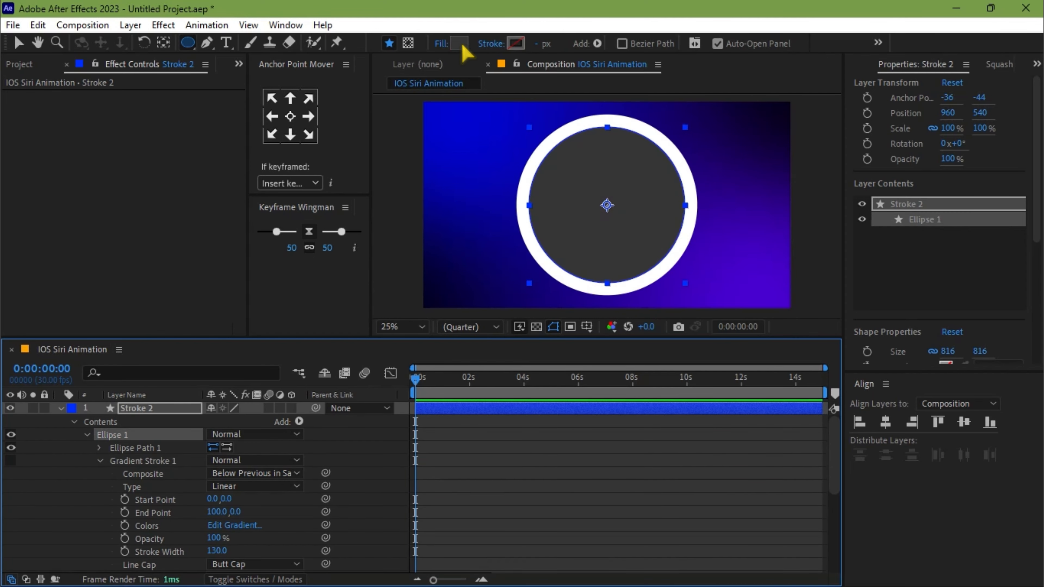
{"action": "left_click_drag", "start_coordinate": [749, 205], "coordinate": [864, 181]}
{"action": "left_click_drag", "start_coordinate": [876, 205], "coordinate": [880, 249]}
{"action": "left_click_drag", "start_coordinate": [844, 202], "coordinate": [873, 333]}
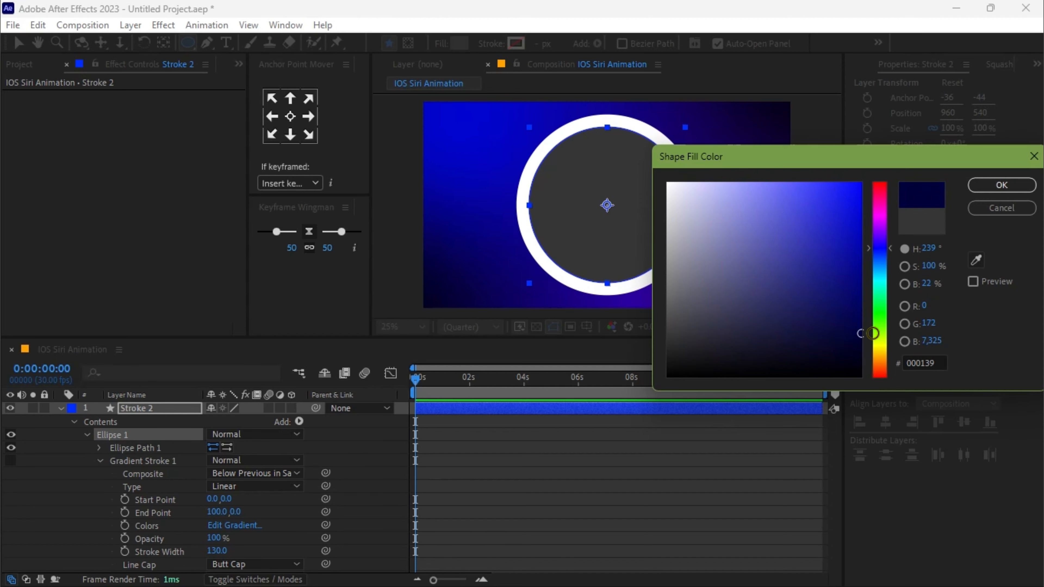
{"action": "left_click", "coordinate": [1003, 185]}
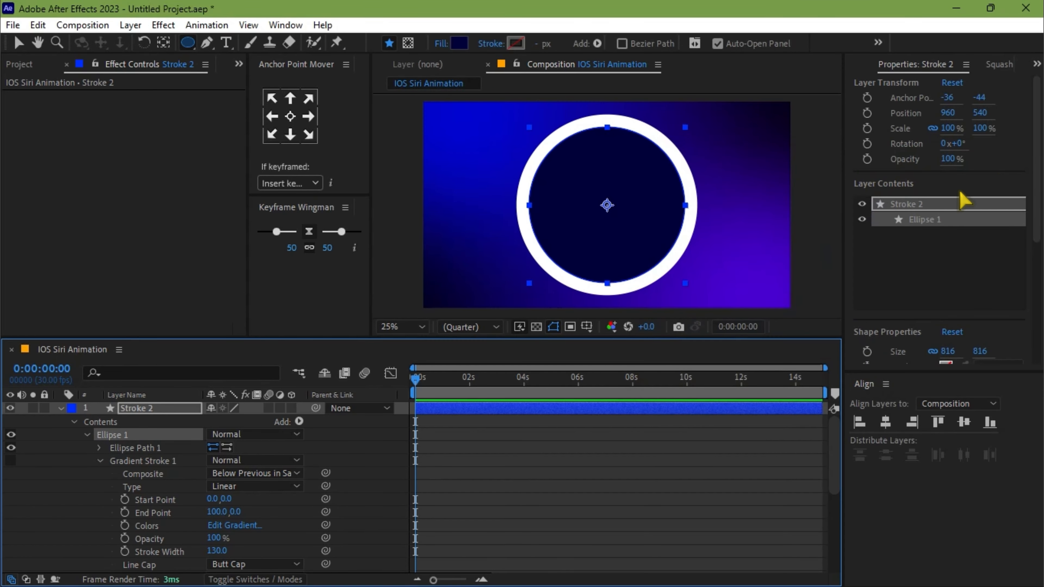
- Rename the navy circle's layer to Dark and scale it down uniformly to about 87.3%
{"action": "key", "text": "u"}
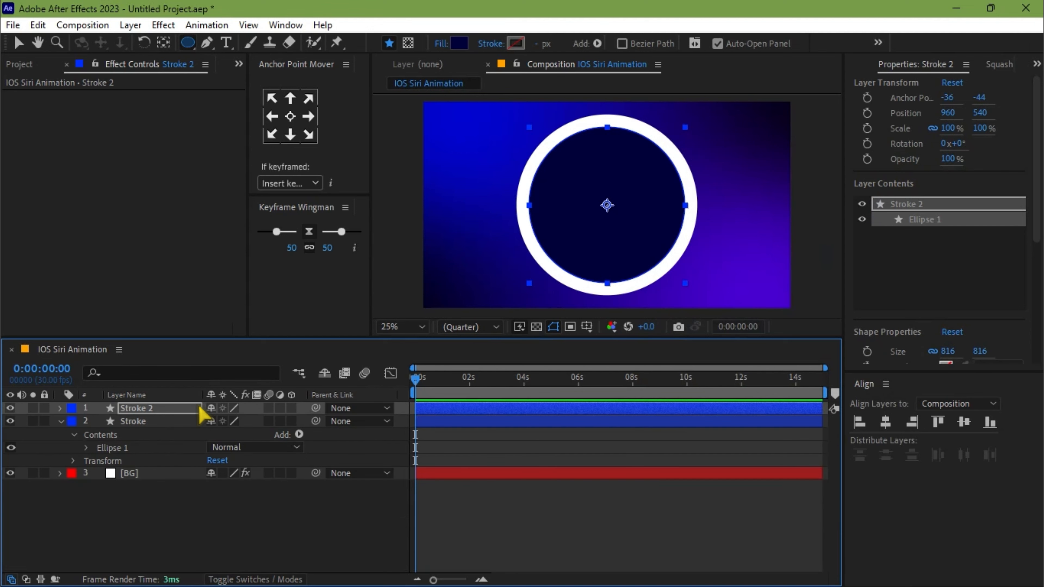
{"action": "right_click", "coordinate": [177, 418]}
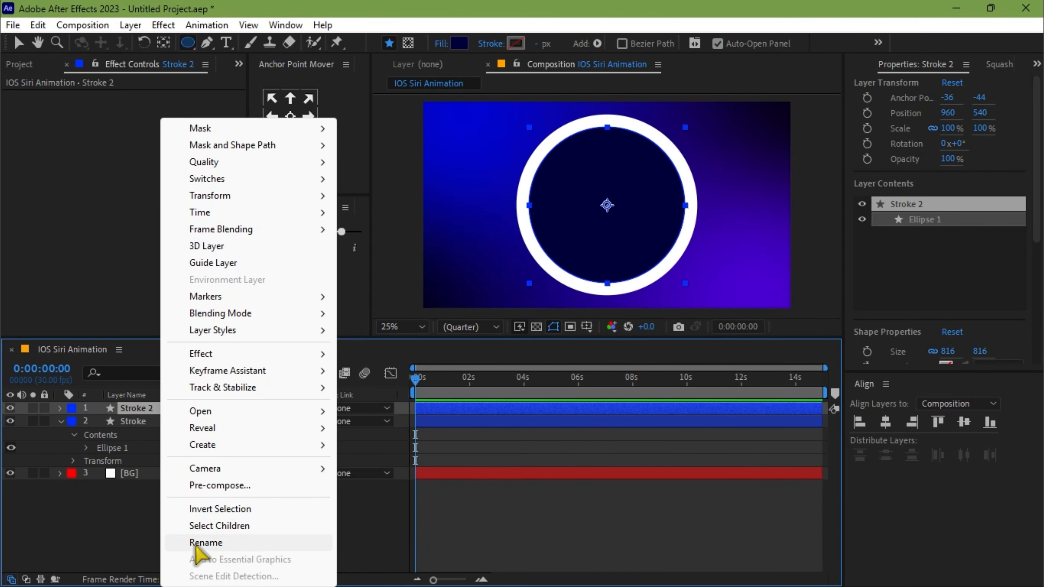
{"action": "left_click", "coordinate": [197, 543]}
{"action": "type", "text": "Dark"}
{"action": "key", "text": "Return"}
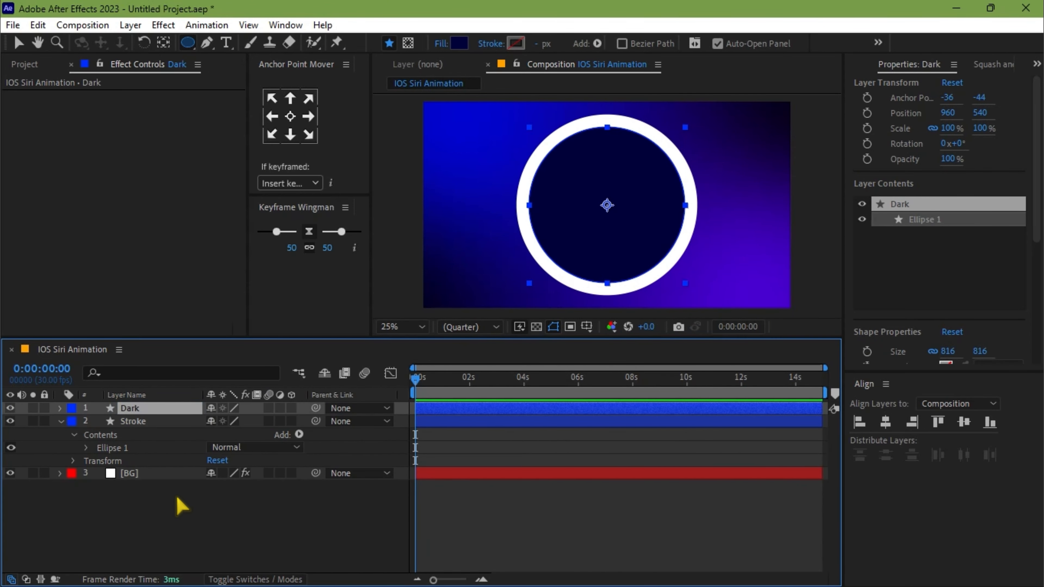
{"action": "key", "text": "v"}
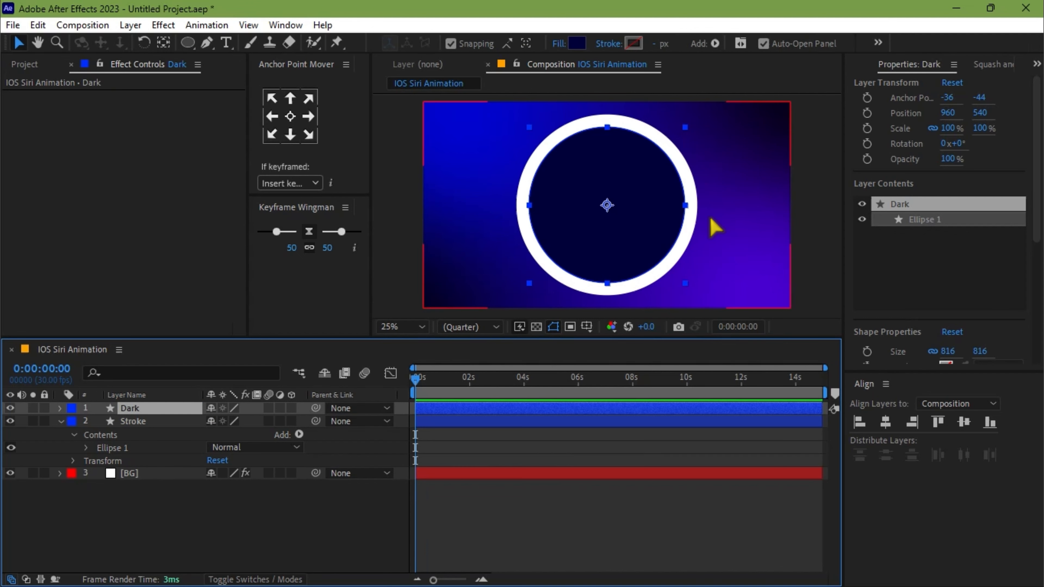
{"action": "mouse_move", "coordinate": [686, 283]}
{"action": "left_mouse_down"}
{"action": "mouse_move", "coordinate": [662, 268]}
{"action": "mouse_move", "coordinate": [676, 275]}
{"action": "left_mouse_up"}
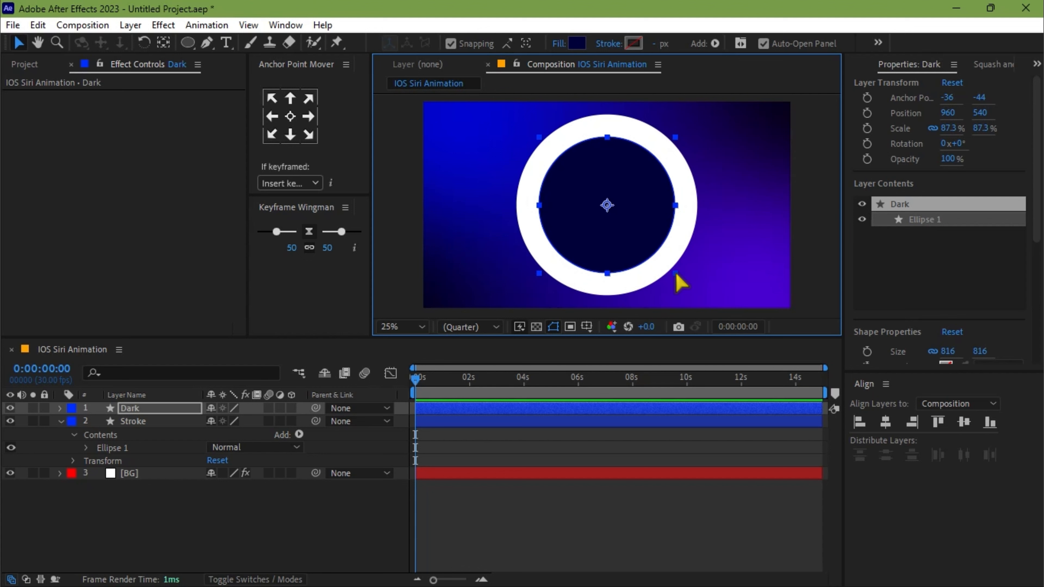
- Duplicate the Dark layer and scale the copy down uniformly to about 59.8%
{"action": "left_click", "coordinate": [151, 408]}
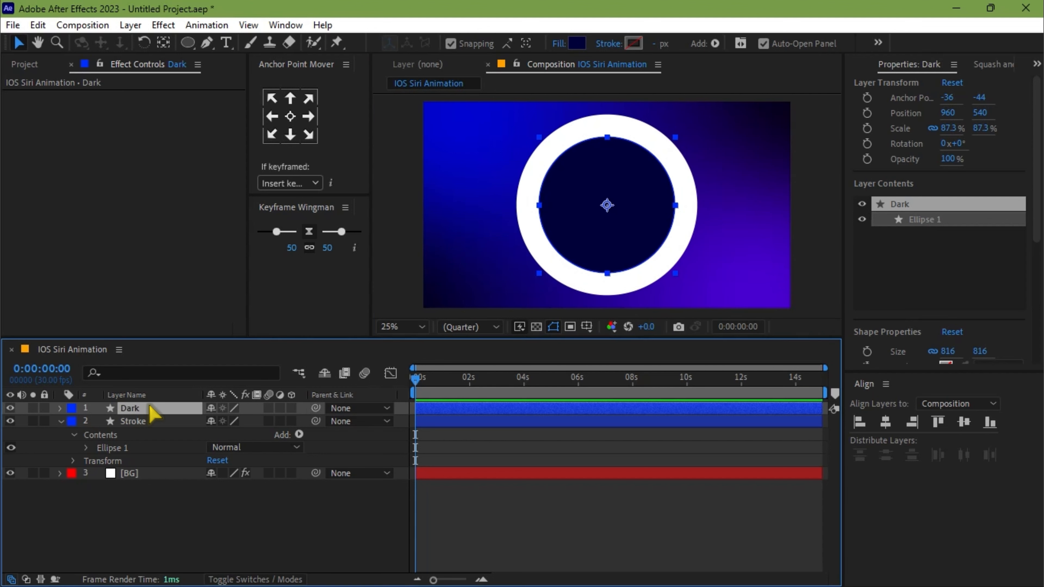
{"action": "key", "text": "ctrl+d"}
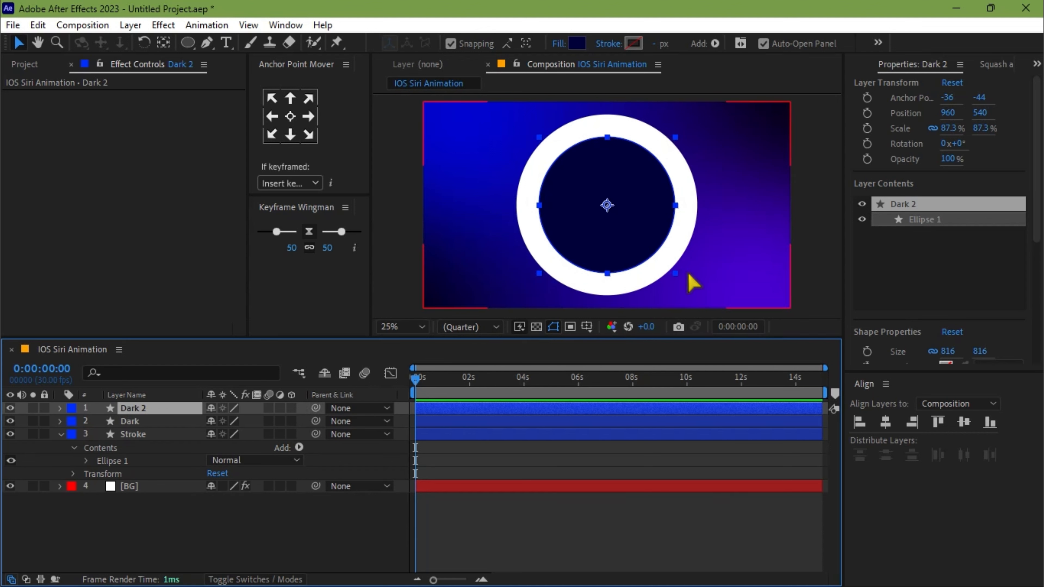
{"action": "left_click_drag", "start_coordinate": [678, 275], "coordinate": [643, 256]}
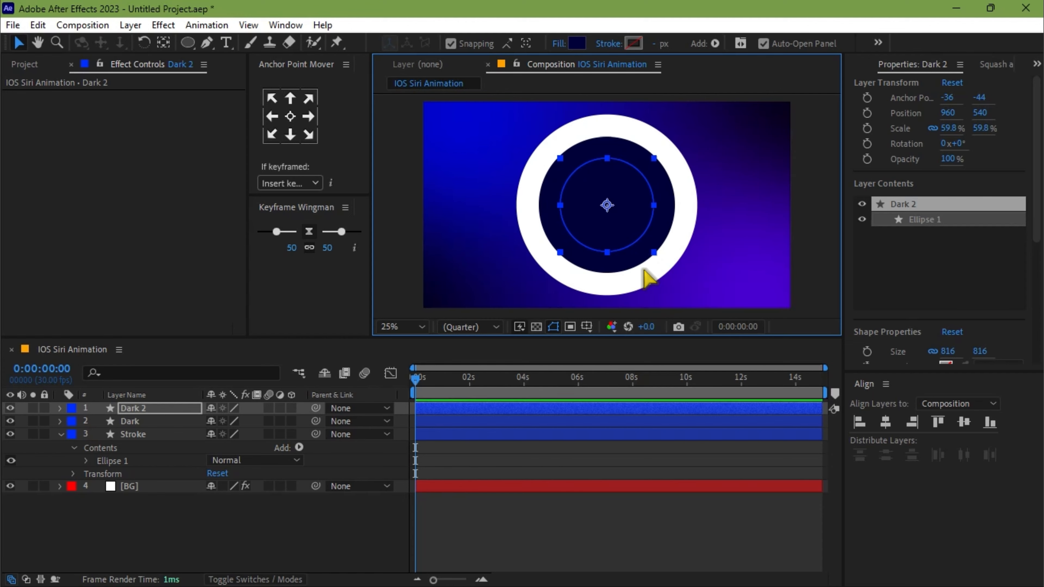
- Change the fill of the smaller inner circle to dark grey 2B2B2B
{"action": "left_click", "coordinate": [577, 44]}
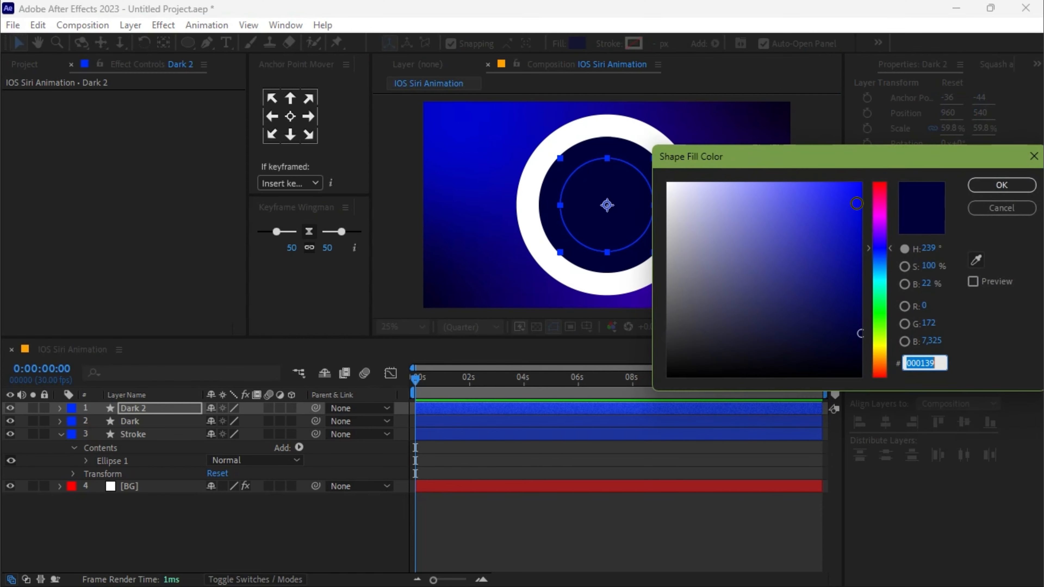
{"action": "left_click_drag", "start_coordinate": [752, 240], "coordinate": [661, 343]}
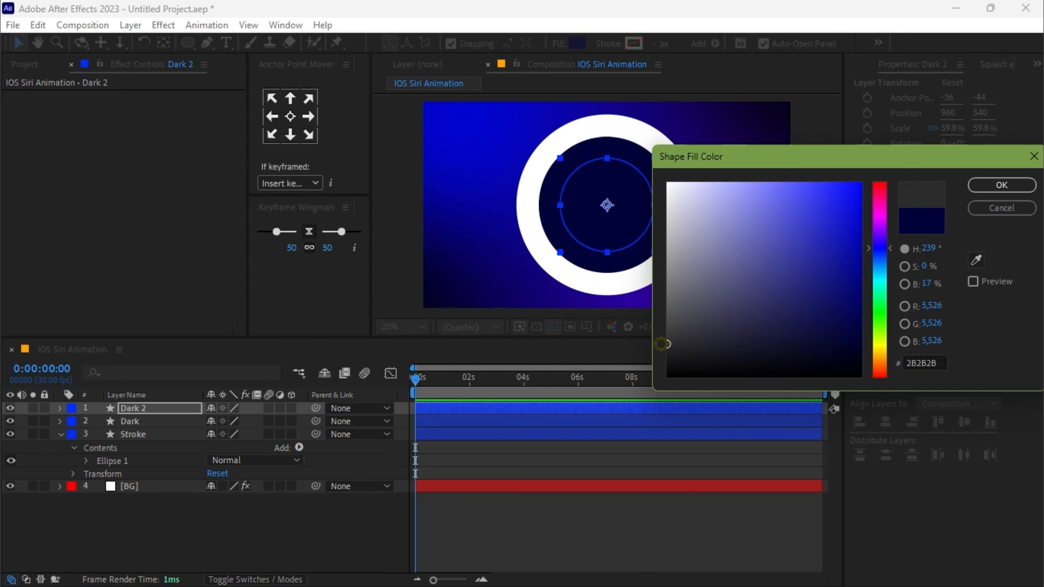
{"action": "left_click", "coordinate": [1001, 185]}
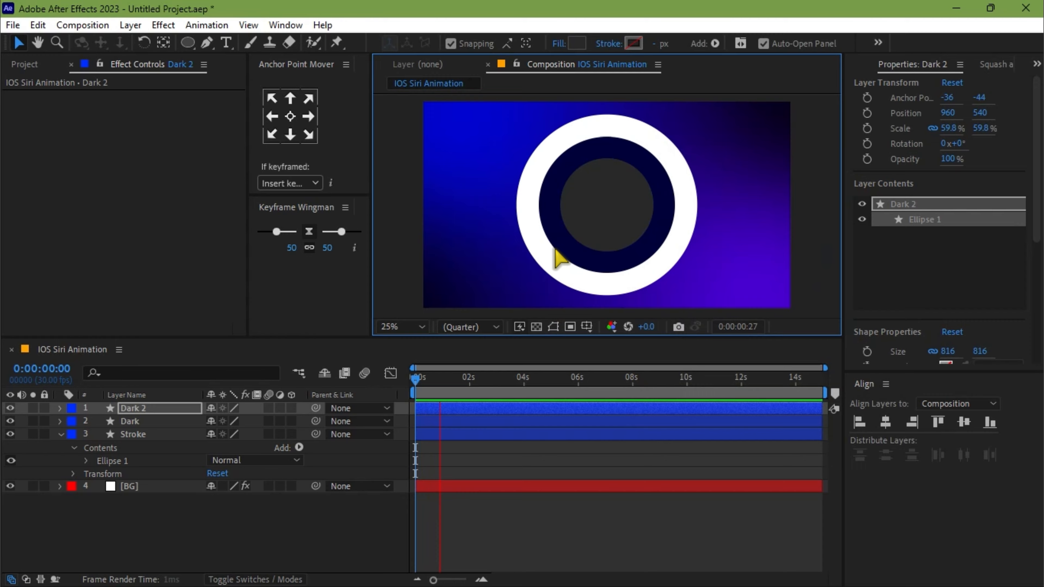
- Add the Drop Shadow and Bevel and Emboss layer styles to the Dark layer
{"action": "left_click", "coordinate": [144, 435]}
{"action": "left_click", "coordinate": [140, 421]}
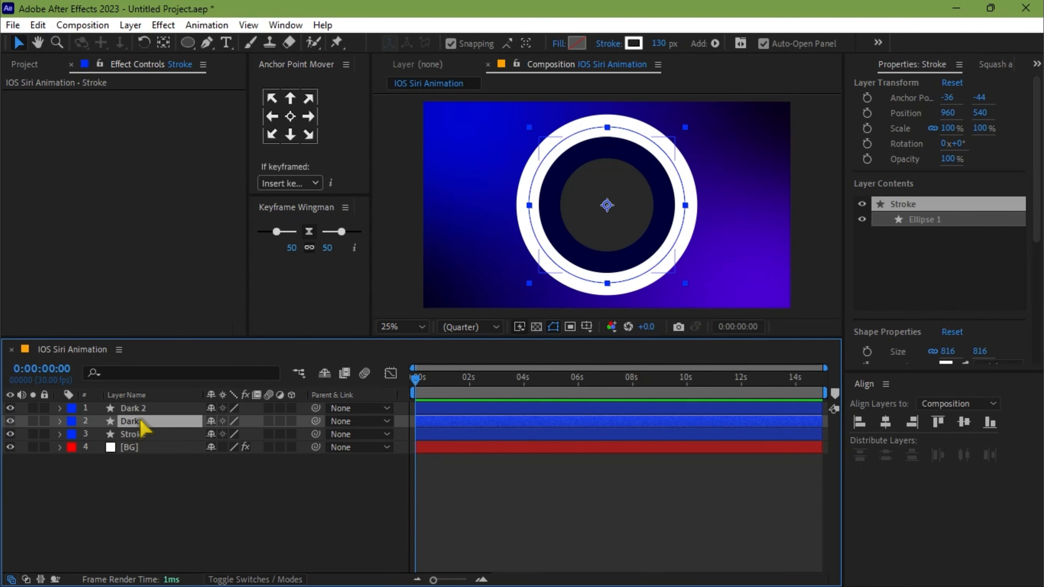
{"action": "right_click", "coordinate": [142, 425]}
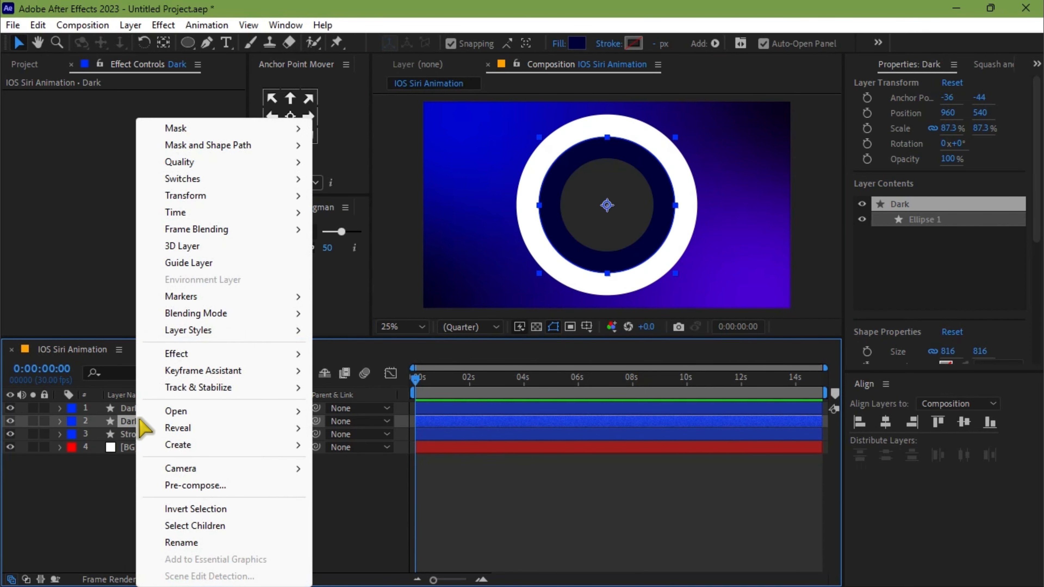
{"action": "mouse_move", "coordinate": [302, 331]}
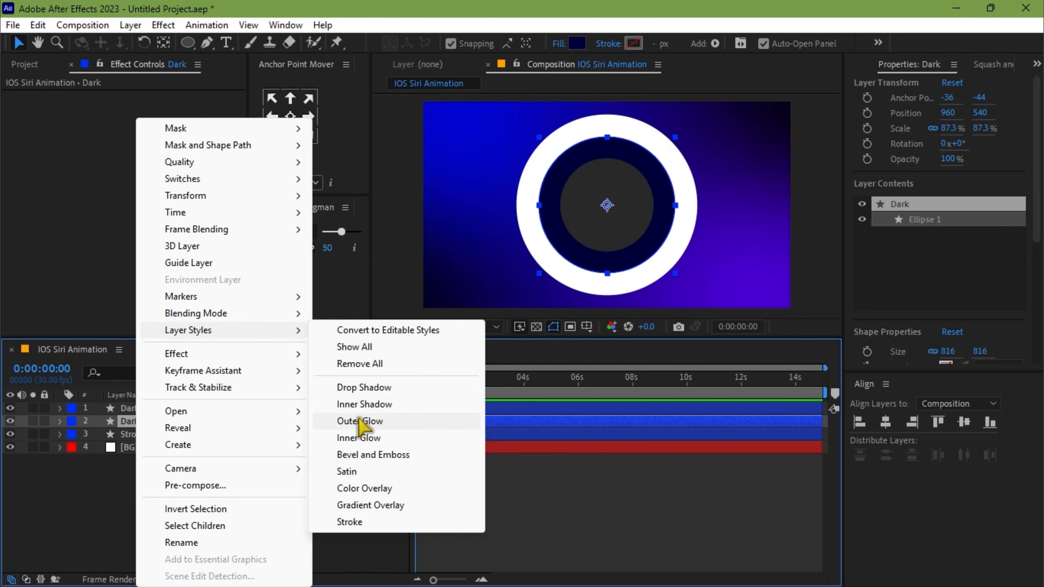
{"action": "left_click", "coordinate": [363, 388]}
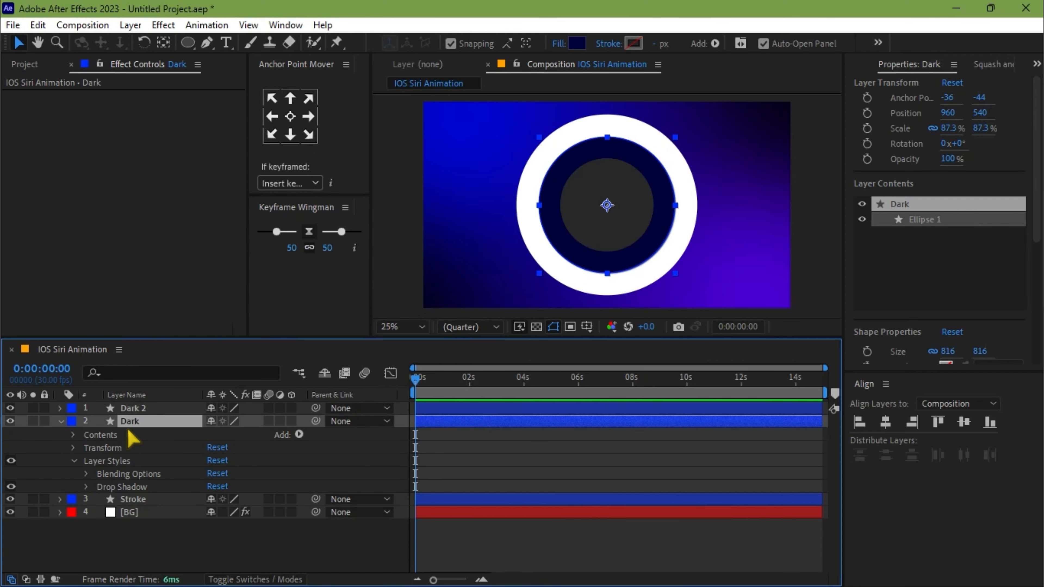
{"action": "right_click", "coordinate": [144, 426]}
{"action": "mouse_move", "coordinate": [186, 335]}
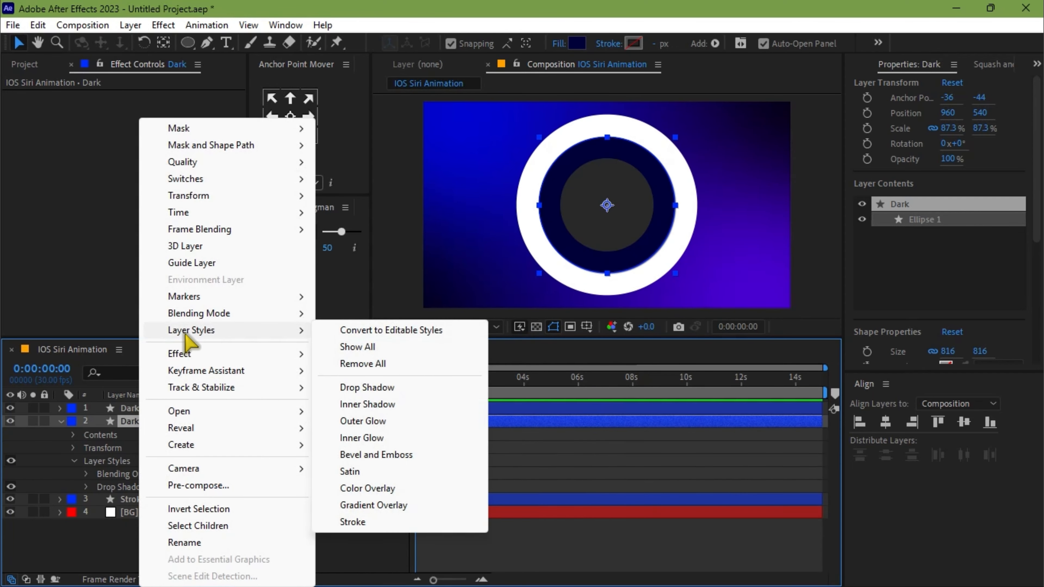
{"action": "left_click", "coordinate": [382, 455]}
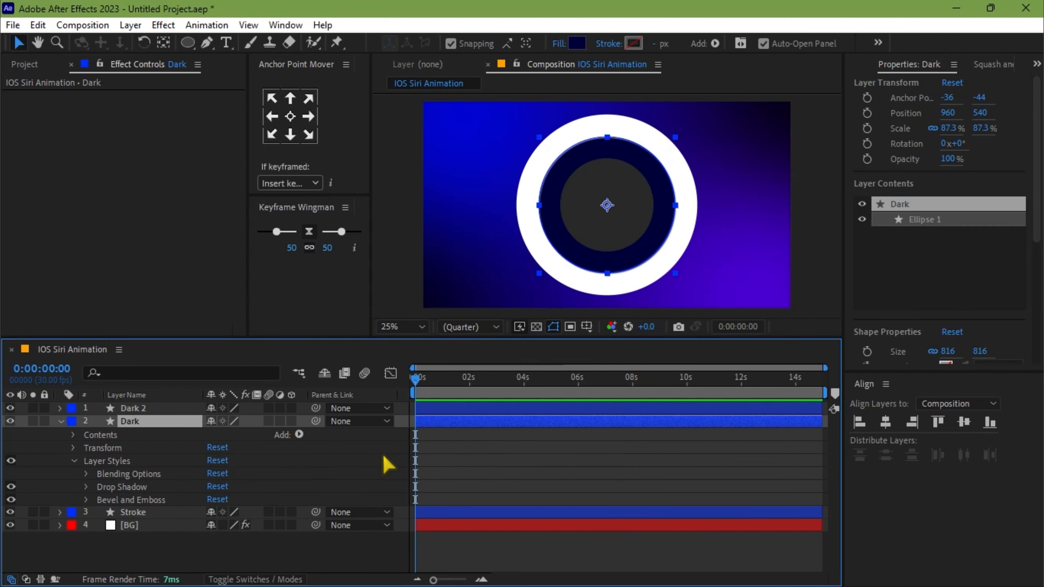
- Turn on global light for Dark's drop shadow, with its opacity at about 58% and distance at 6
{"action": "left_click", "coordinate": [87, 487]}
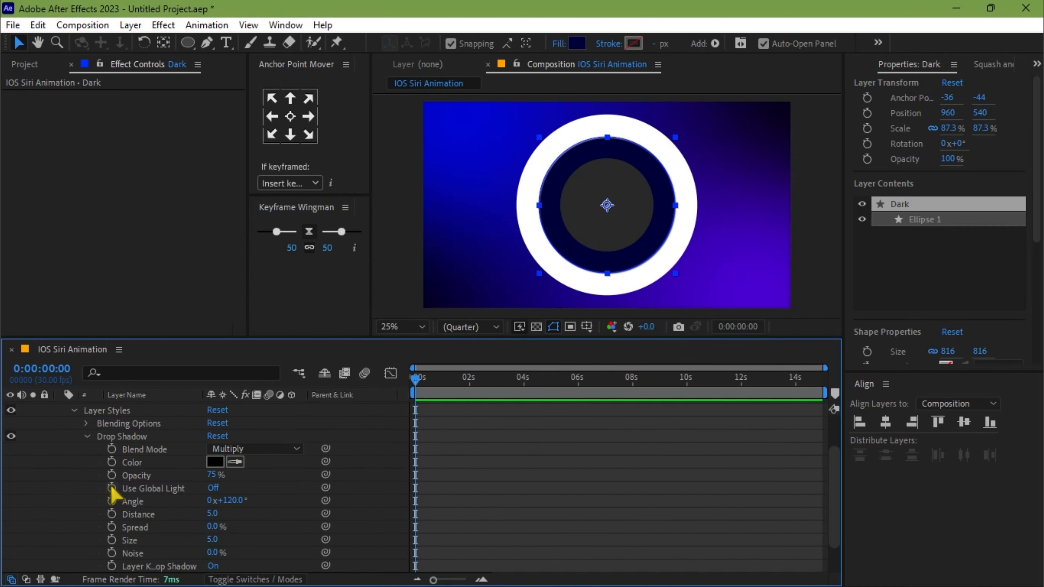
{"action": "left_click", "coordinate": [214, 488]}
{"action": "left_click_drag", "start_coordinate": [214, 476], "coordinate": [201, 491]}
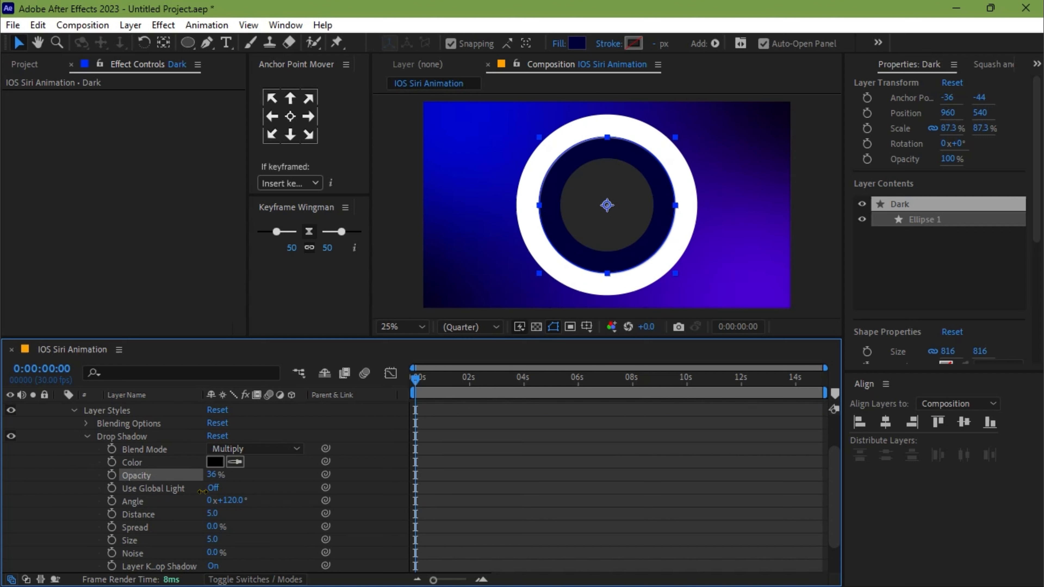
{"action": "left_click", "coordinate": [218, 489]}
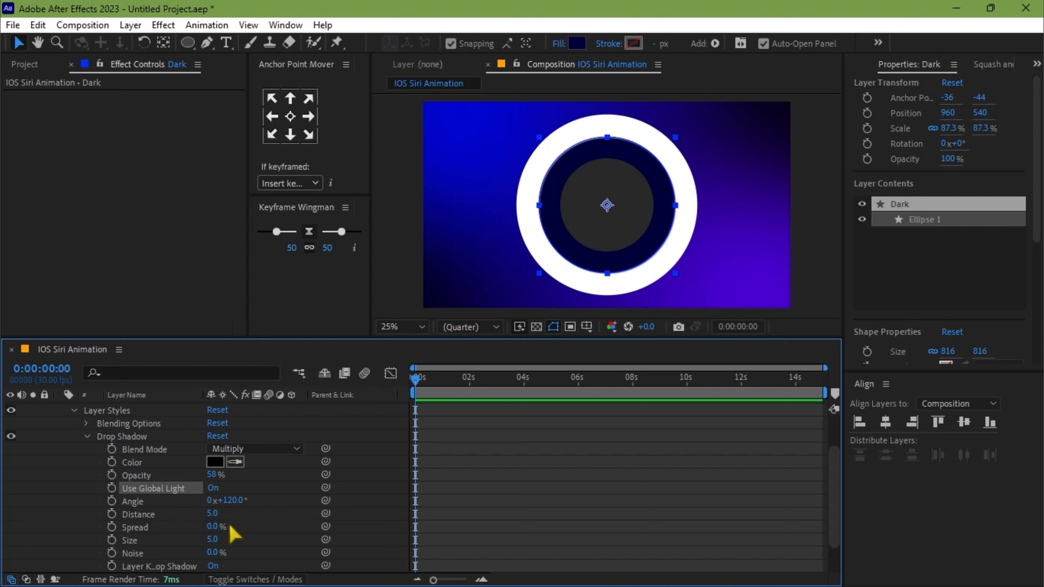
{"action": "scroll", "coordinate": [230, 530], "scroll_direction": "down", "scroll_amount": 3}
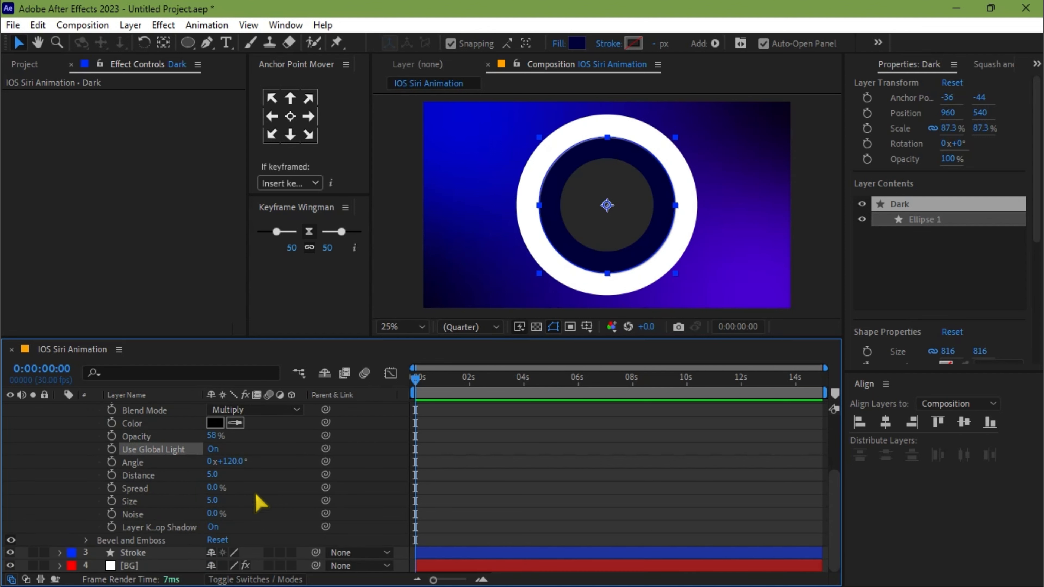
{"action": "left_click", "coordinate": [212, 475]}
{"action": "type", "text": "6"}
{"action": "key", "text": "Return"}
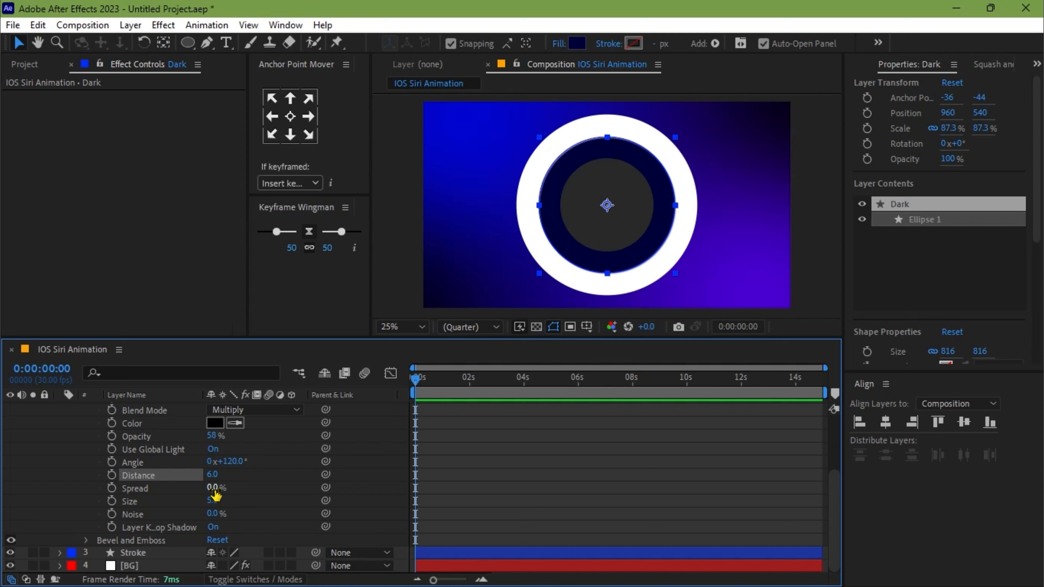
- Set Dark's drop shadow spread to 57%, size to 16 and opacity to 41%
{"action": "left_click_drag", "start_coordinate": [215, 495], "coordinate": [270, 492]}
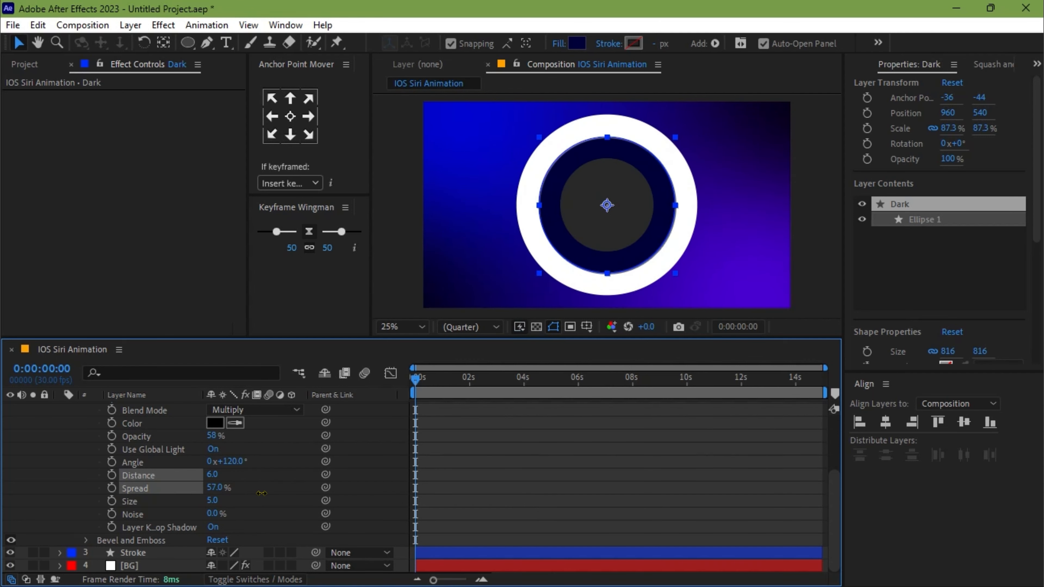
{"action": "mouse_move", "coordinate": [212, 500]}
{"action": "left_mouse_down"}
{"action": "mouse_move", "coordinate": [244, 513]}
{"action": "mouse_move", "coordinate": [225, 515]}
{"action": "left_mouse_up"}
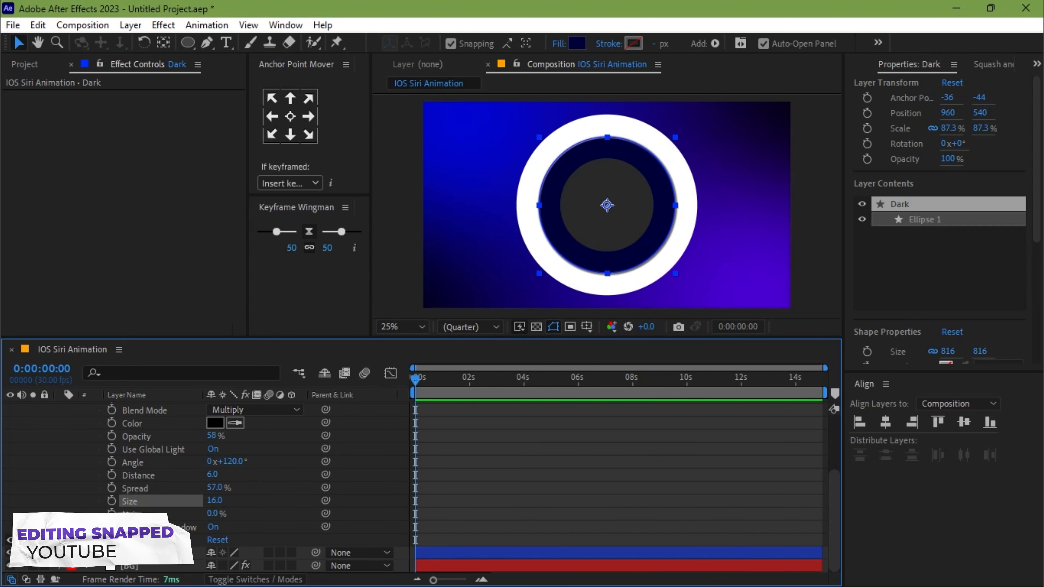
{"action": "mouse_move", "coordinate": [213, 437]}
{"action": "left_mouse_down"}
{"action": "mouse_move", "coordinate": [206, 446]}
{"action": "mouse_move", "coordinate": [220, 456]}
{"action": "left_mouse_up"}
{"action": "key", "text": "ctrl+d"}
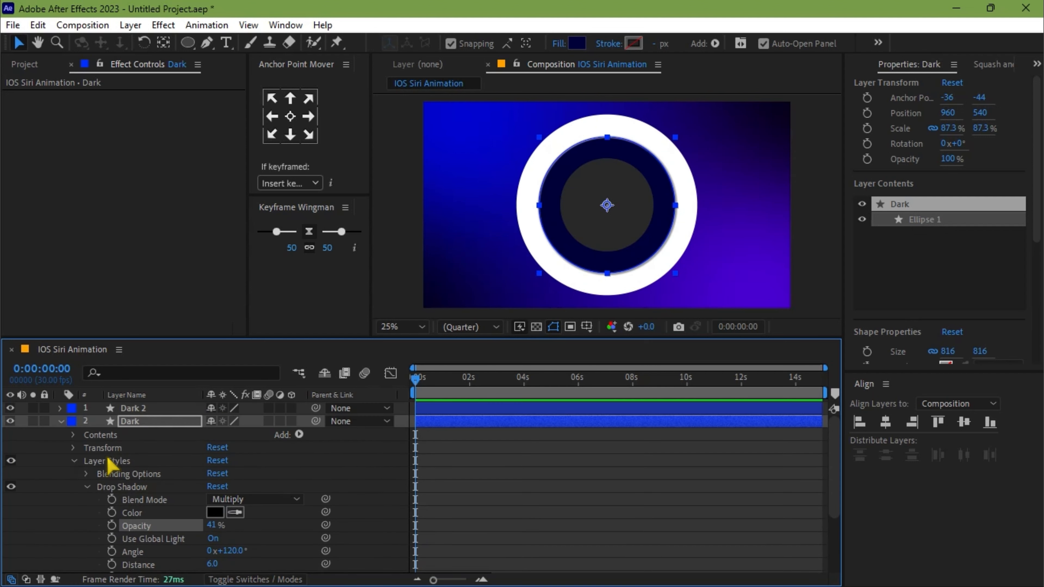
{"action": "left_click", "coordinate": [87, 487]}
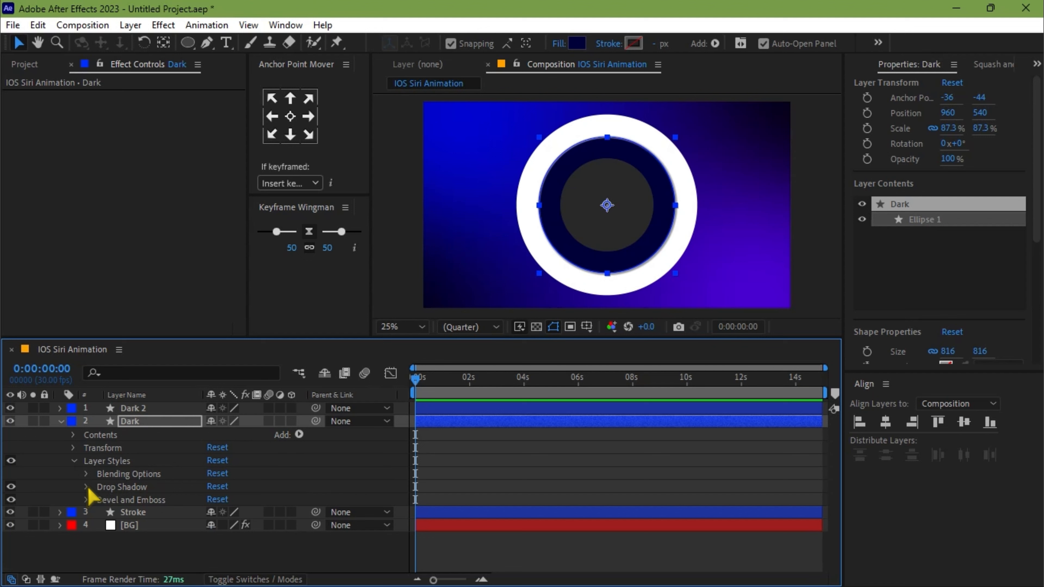
- Set Dark's bevel and emboss to Outer Bevel with depth 162%, size 2 and soften 3
{"action": "left_click", "coordinate": [86, 500]}
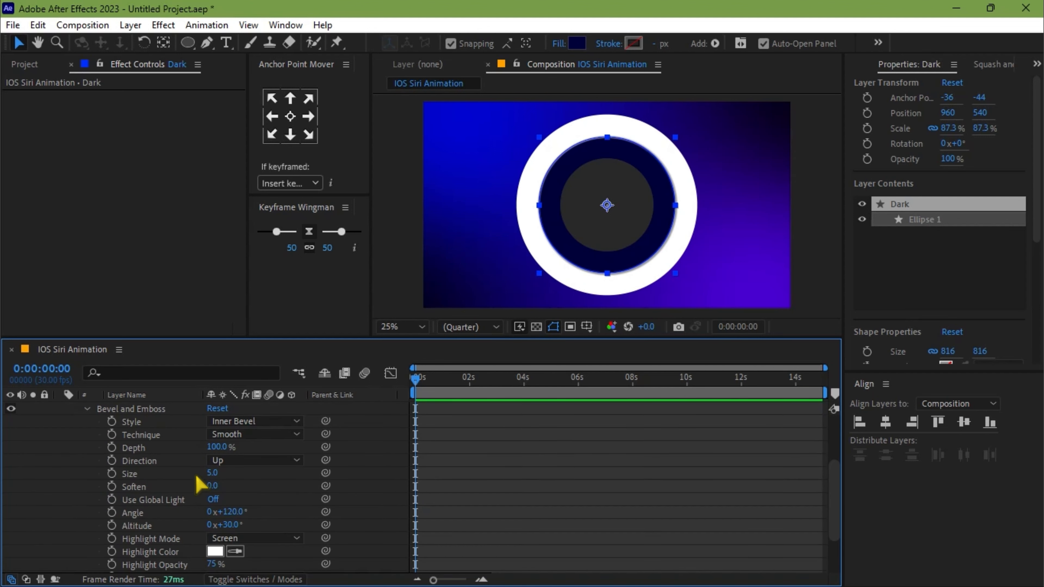
{"action": "left_click", "coordinate": [248, 424]}
{"action": "left_click", "coordinate": [265, 437]}
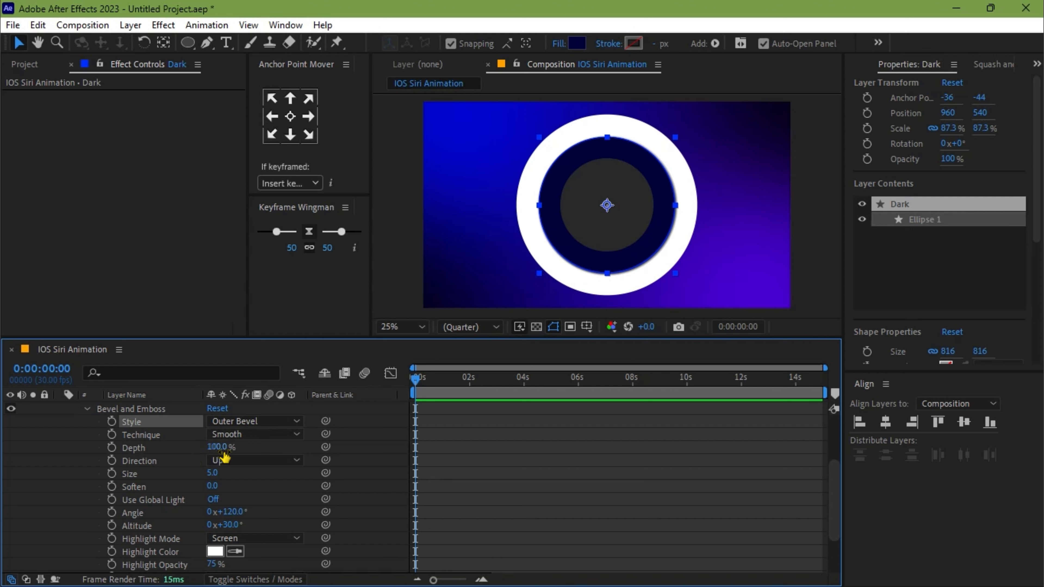
{"action": "left_click_drag", "start_coordinate": [223, 451], "coordinate": [235, 447]}
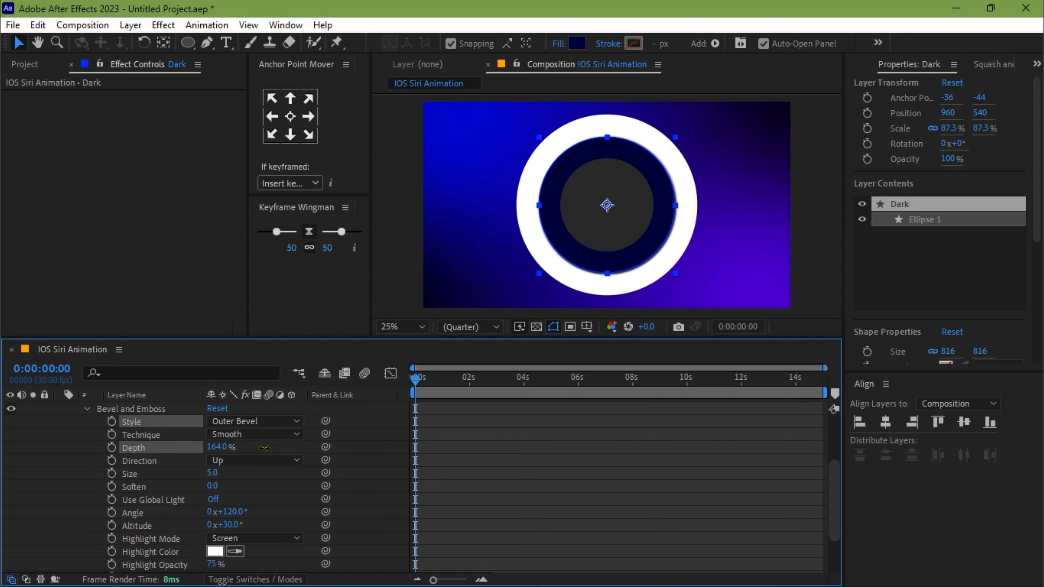
{"action": "left_click_drag", "start_coordinate": [264, 449], "coordinate": [265, 449]}
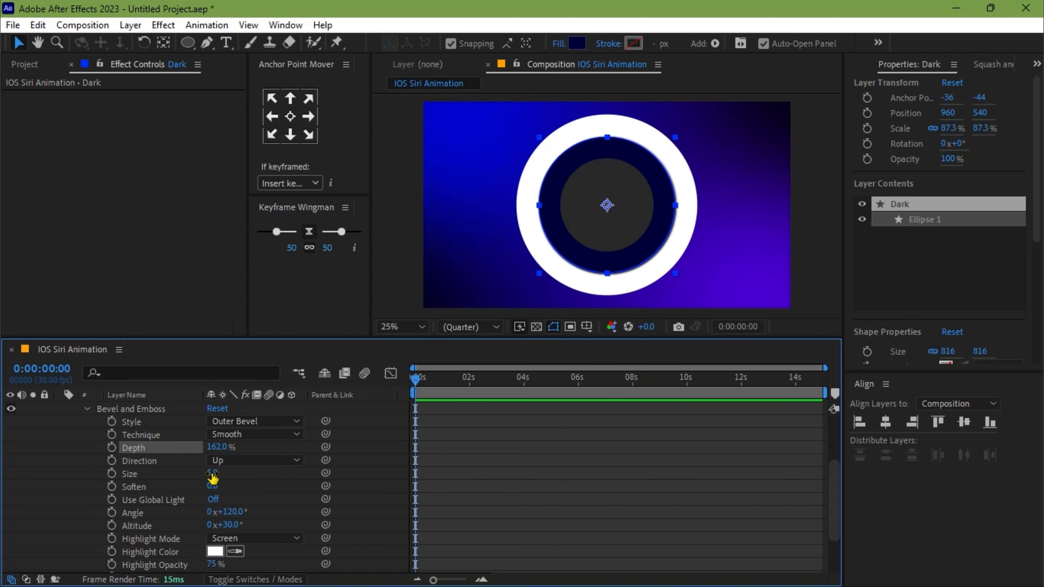
{"action": "mouse_move", "coordinate": [213, 476]}
{"action": "left_mouse_down"}
{"action": "mouse_move", "coordinate": [204, 484]}
{"action": "mouse_move", "coordinate": [241, 487]}
{"action": "mouse_move", "coordinate": [207, 479]}
{"action": "left_mouse_up"}
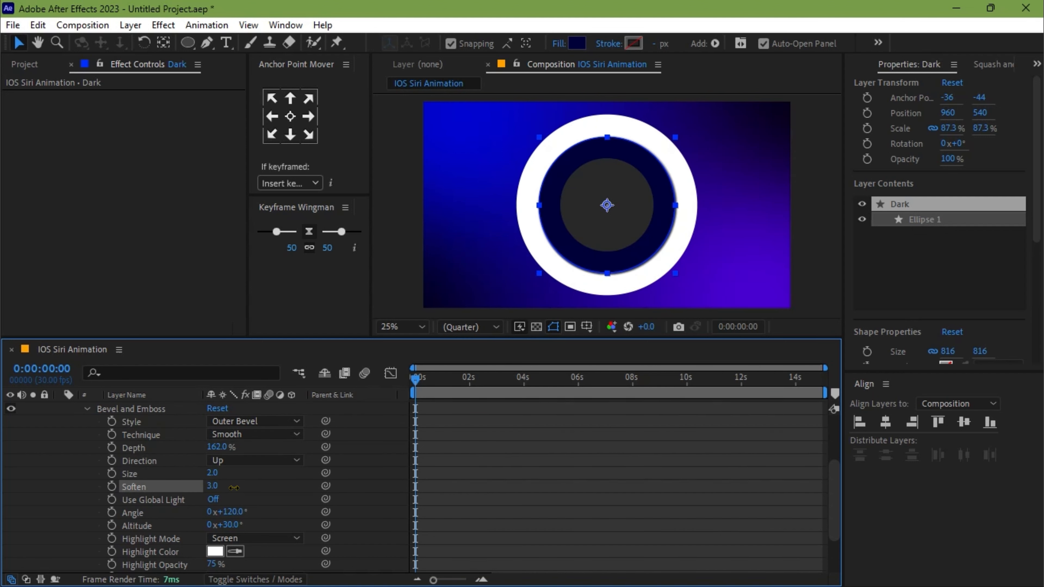
- Turn on global light for Dark's bevel, with shadow opacity at 11% and highlight opacity at 45%
{"action": "left_click", "coordinate": [217, 499]}
{"action": "scroll", "coordinate": [170, 534], "scroll_direction": "down", "scroll_amount": 2}
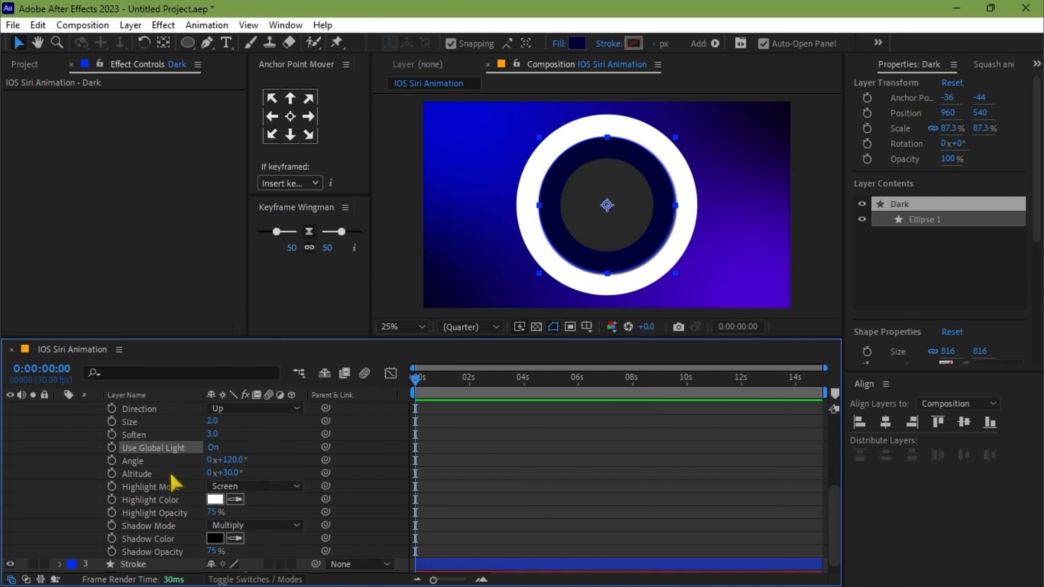
{"action": "scroll", "coordinate": [171, 483], "scroll_direction": "down", "scroll_amount": 1}
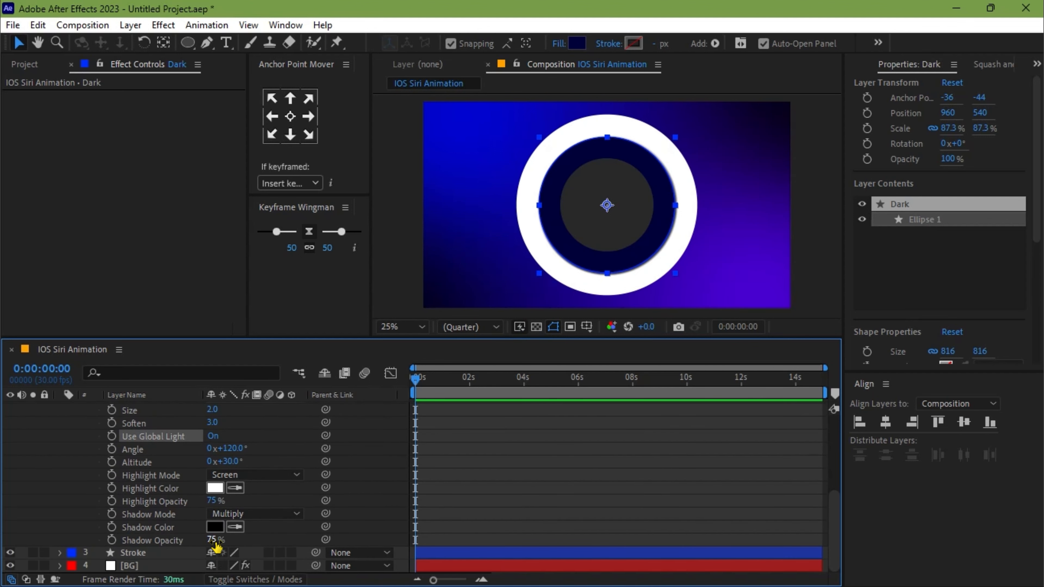
{"action": "left_click_drag", "start_coordinate": [212, 540], "coordinate": [176, 552]}
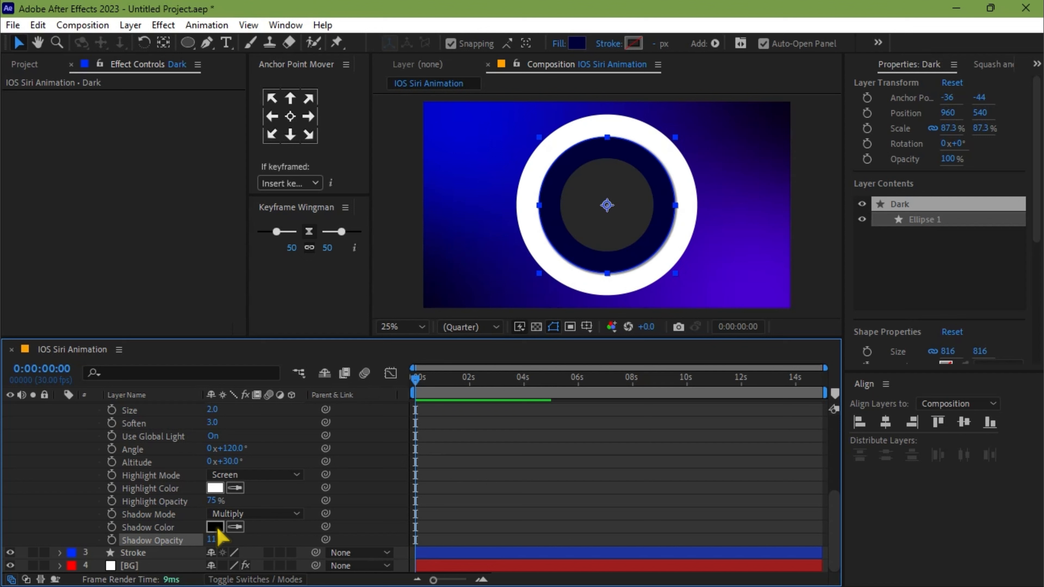
{"action": "left_click_drag", "start_coordinate": [215, 504], "coordinate": [201, 502]}
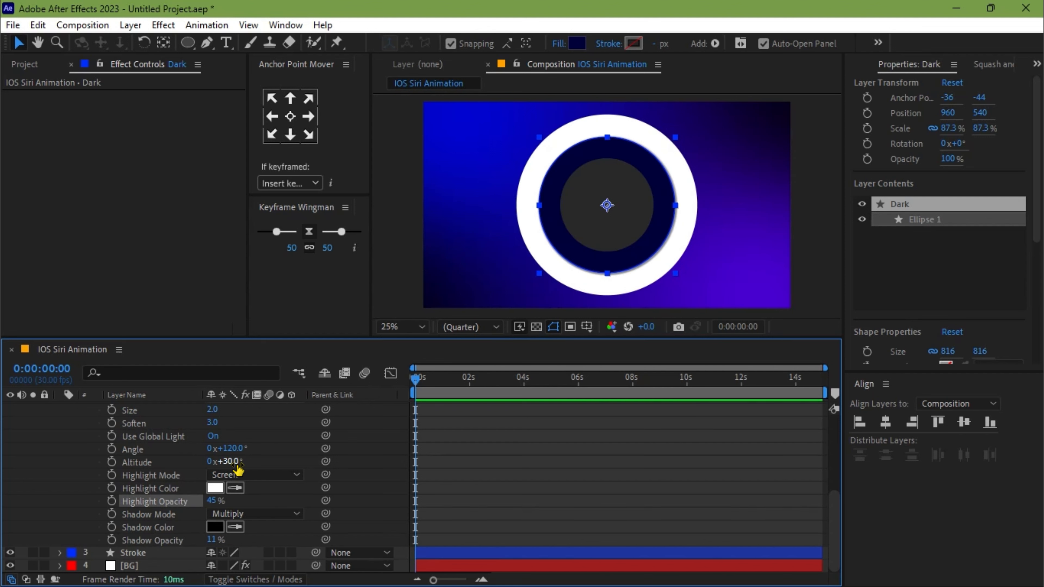
{"action": "key", "text": "u"}
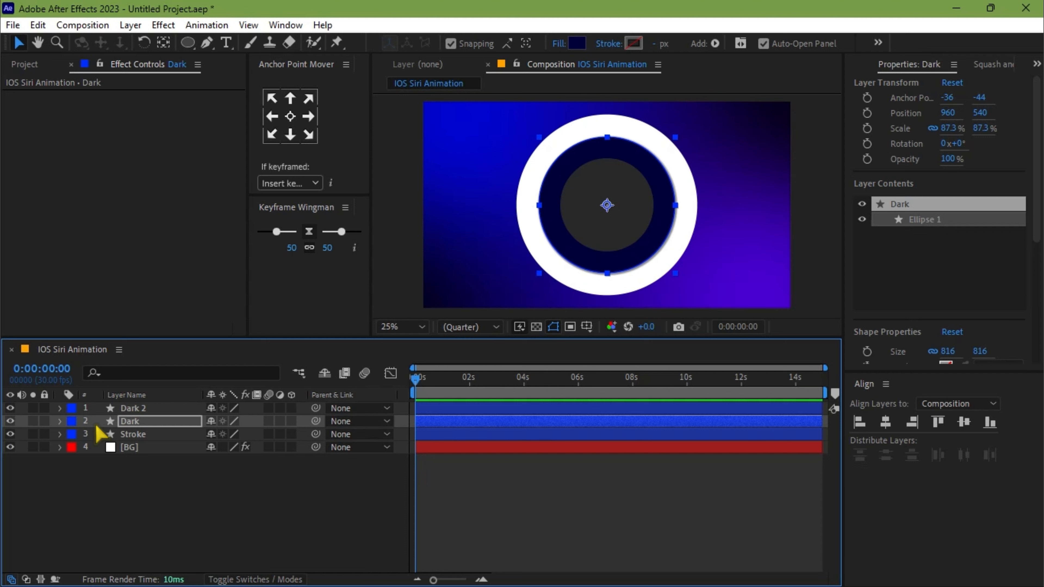
- Copy the Dark layer's layer styles onto the Dark 2 layer
{"action": "left_click", "coordinate": [60, 422]}
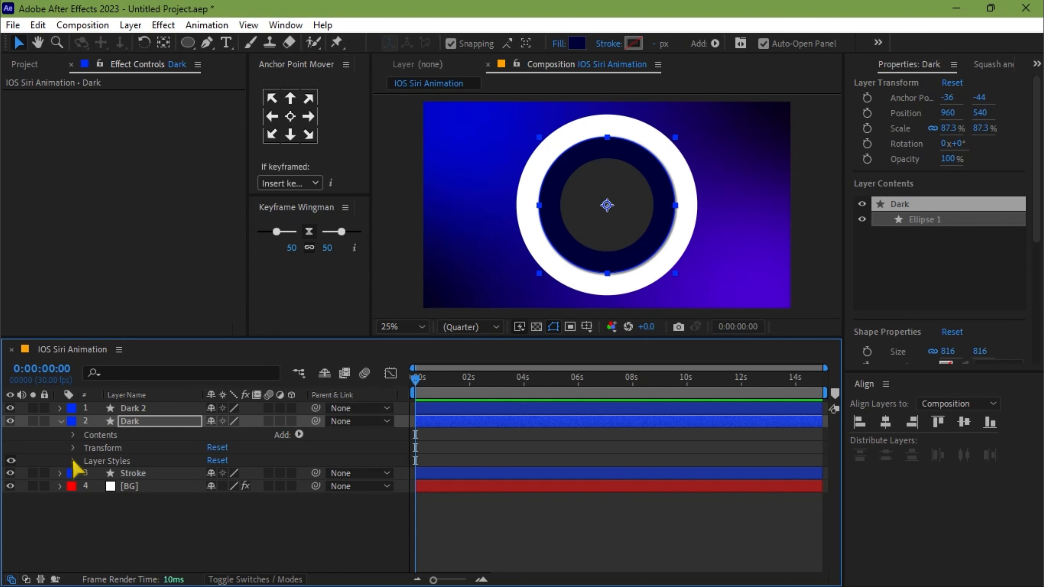
{"action": "left_click", "coordinate": [116, 465]}
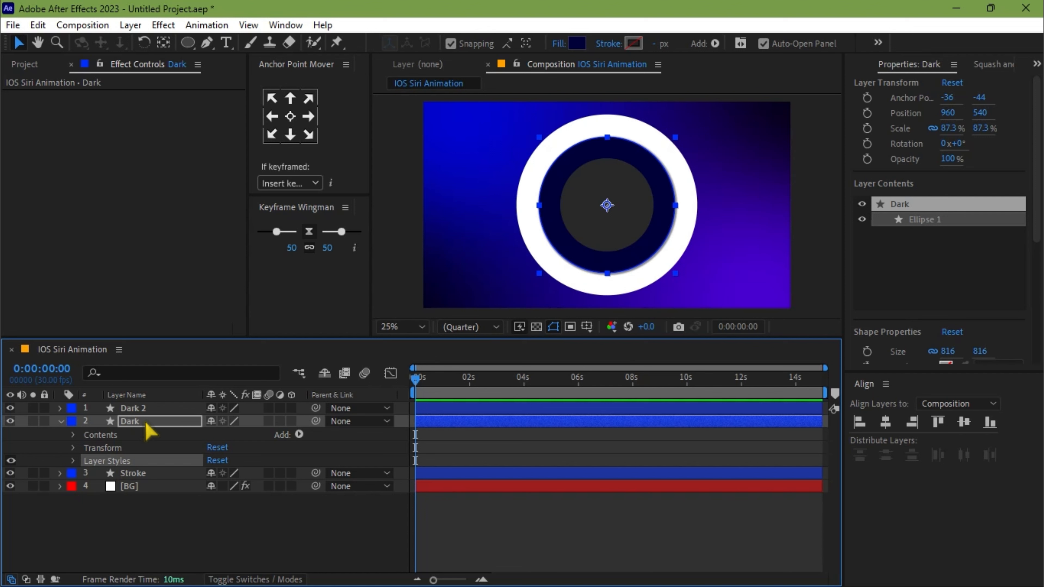
{"action": "left_click", "coordinate": [144, 412]}
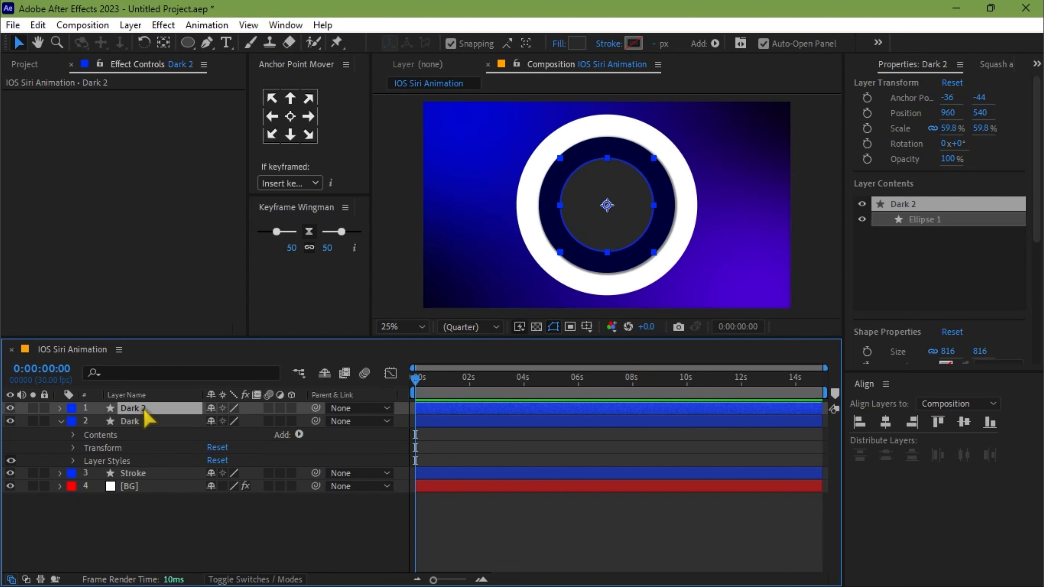
{"action": "left_click", "coordinate": [145, 411]}
- Rename the Dark 2 layer as Light
{"action": "right_click", "coordinate": [145, 415]}
{"action": "left_click", "coordinate": [199, 540]}
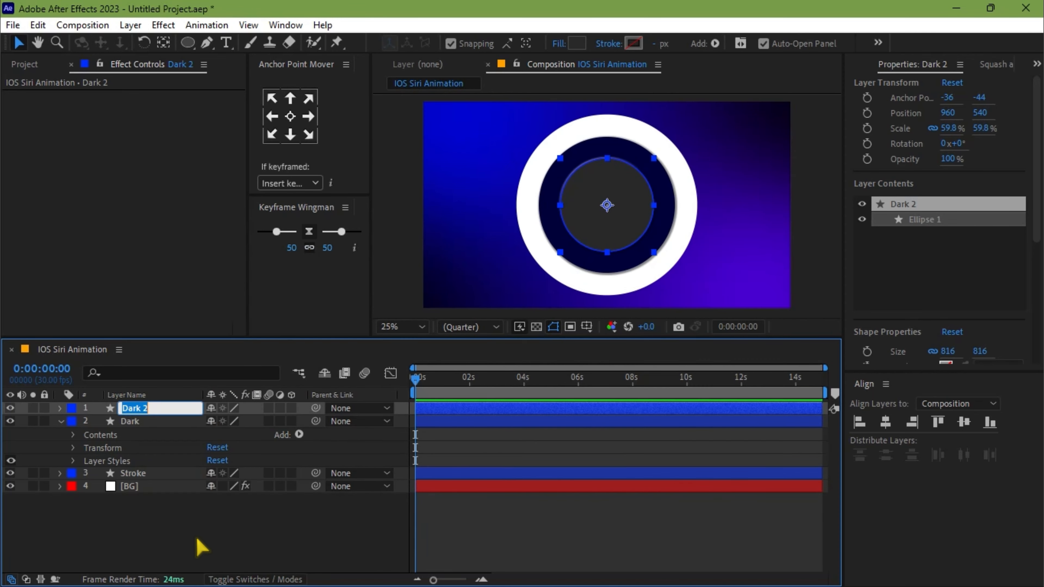
{"action": "type", "text": "Light"}
{"action": "key", "text": "Return"}
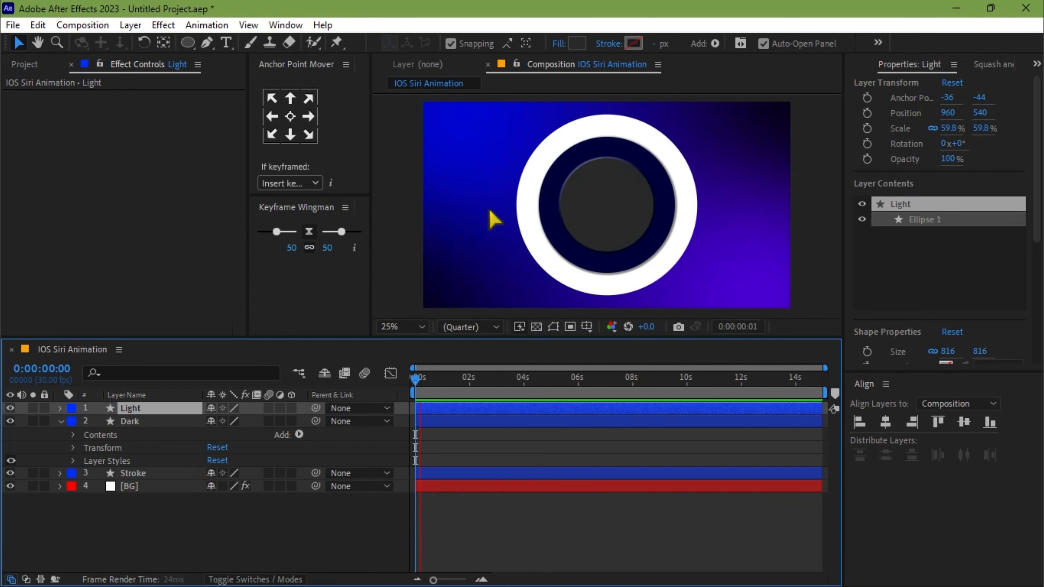
{"action": "key", "text": "space"}
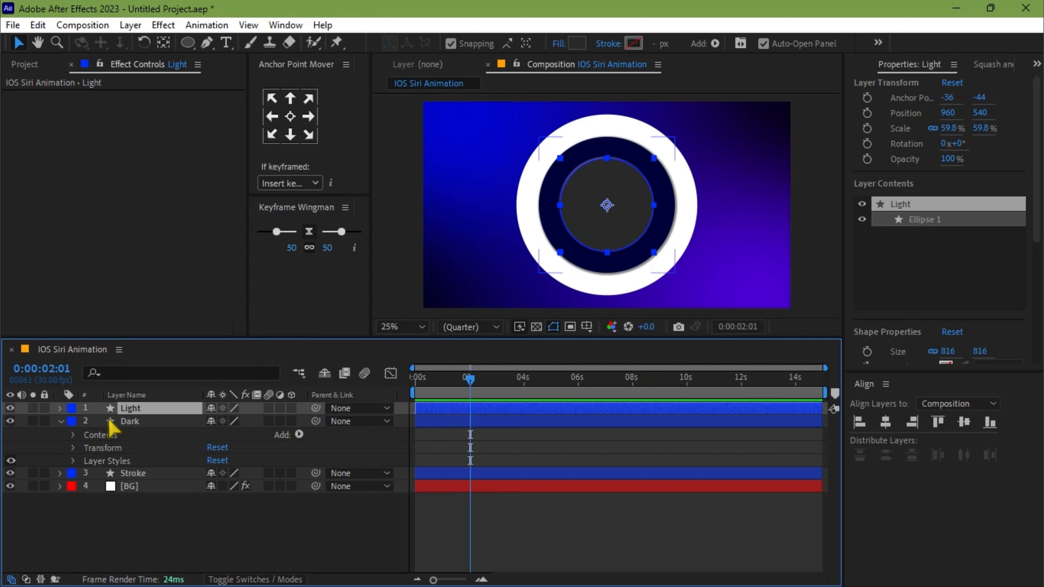
- Set the Light layer's bevel depth to 107%, and collapse the layer properties at the first frame
{"action": "left_click", "coordinate": [59, 408]}
{"action": "left_click", "coordinate": [73, 447]}
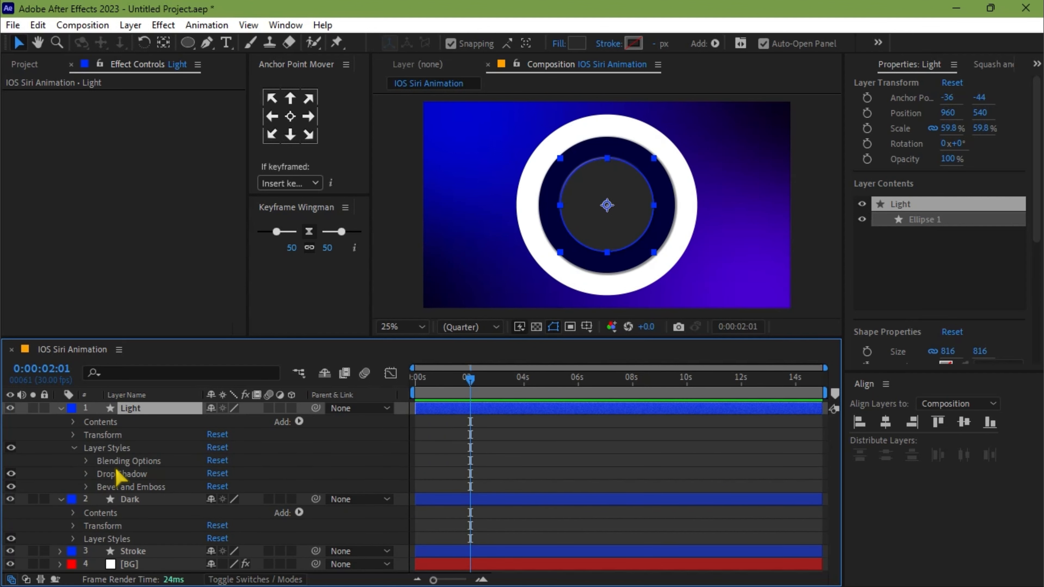
{"action": "left_click", "coordinate": [86, 488]}
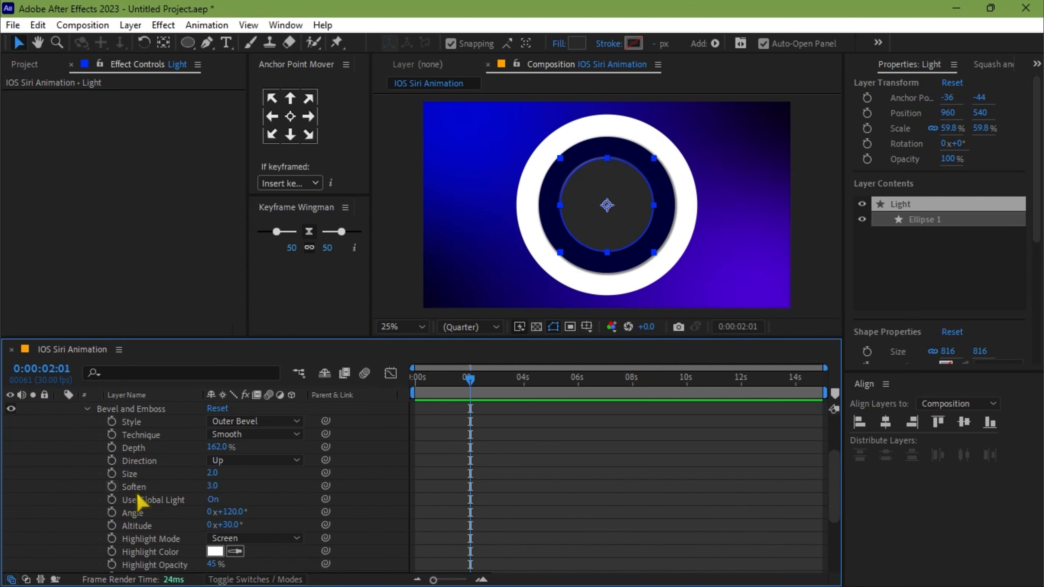
{"action": "left_click_drag", "start_coordinate": [215, 447], "coordinate": [201, 452]}
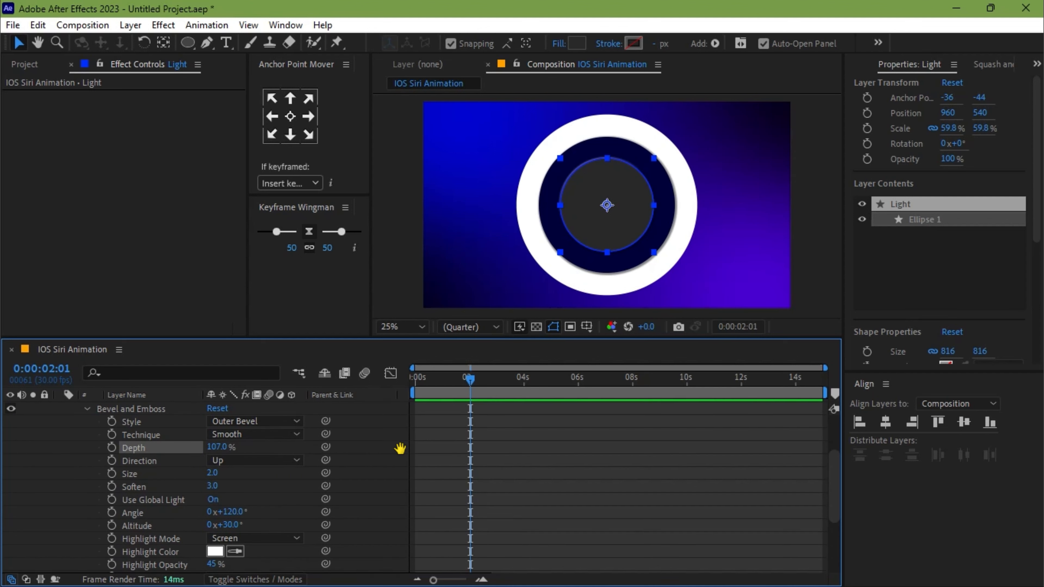
{"action": "key", "text": "Home"}
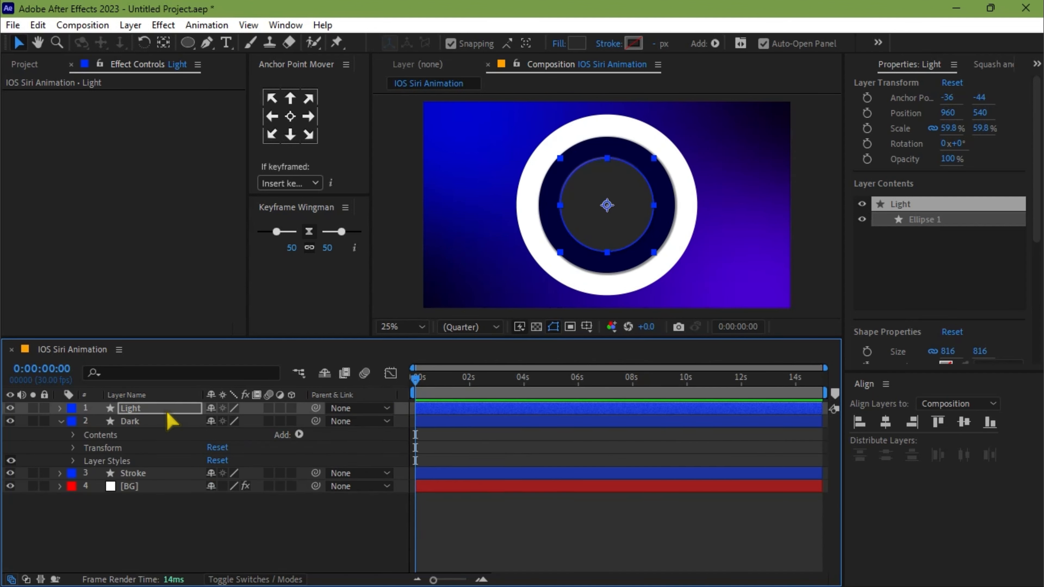
{"action": "left_click", "coordinate": [155, 420]}
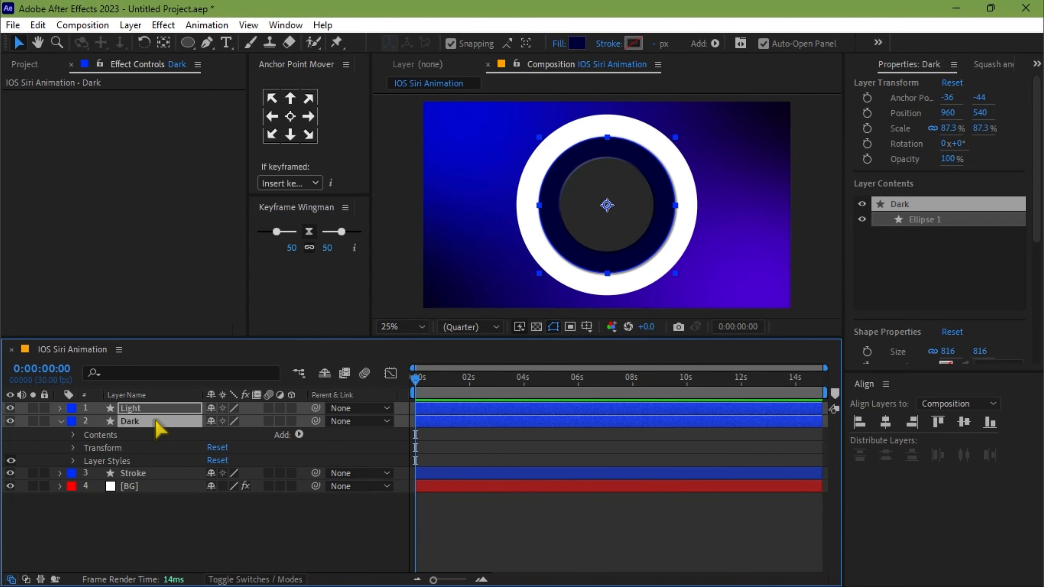
{"action": "key", "text": "u"}
{"action": "key", "text": "space"}
{"action": "key", "text": "space"}
{"action": "left_click", "coordinate": [214, 489]}
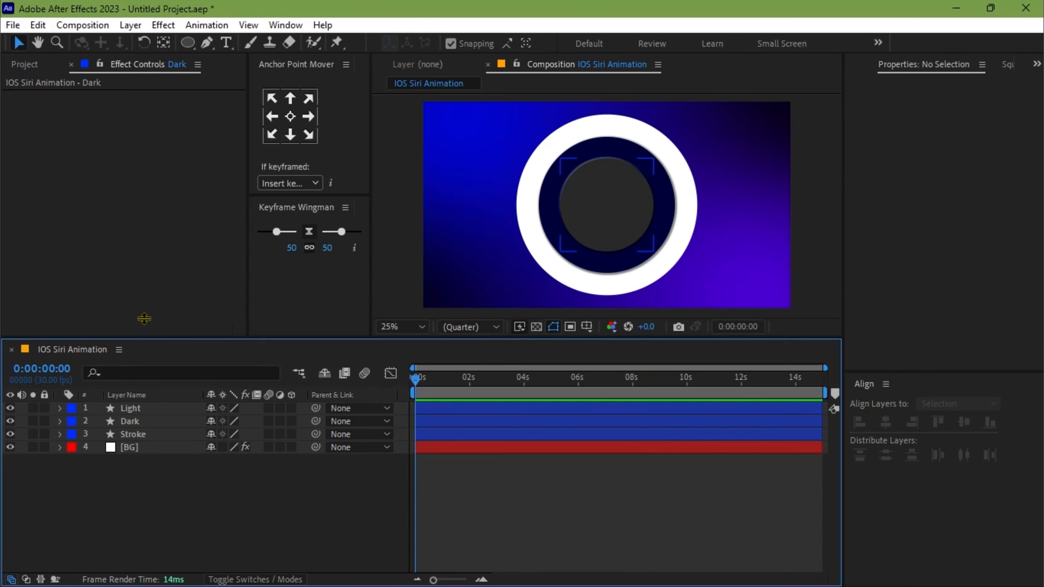
- Import the Hand Cursor and MIC iCON images into the project as footage
{"action": "left_click", "coordinate": [23, 67]}
{"action": "left_click", "coordinate": [86, 270]}
{"action": "double_click", "coordinate": [87, 274]}
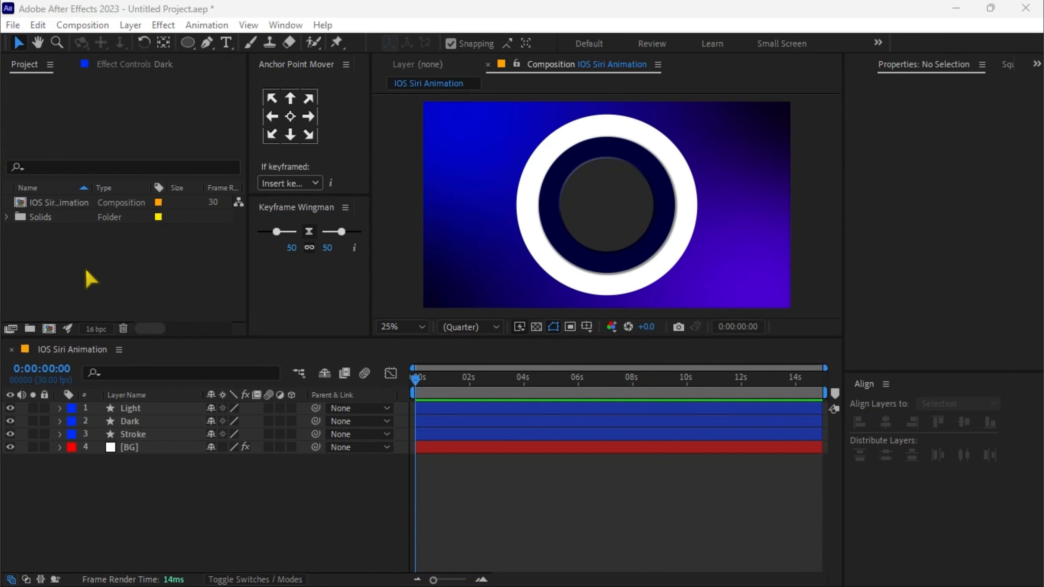
{"action": "left_click", "coordinate": [366, 194]}
{"action": "left_click", "coordinate": [448, 198], "text": "ctrl"}
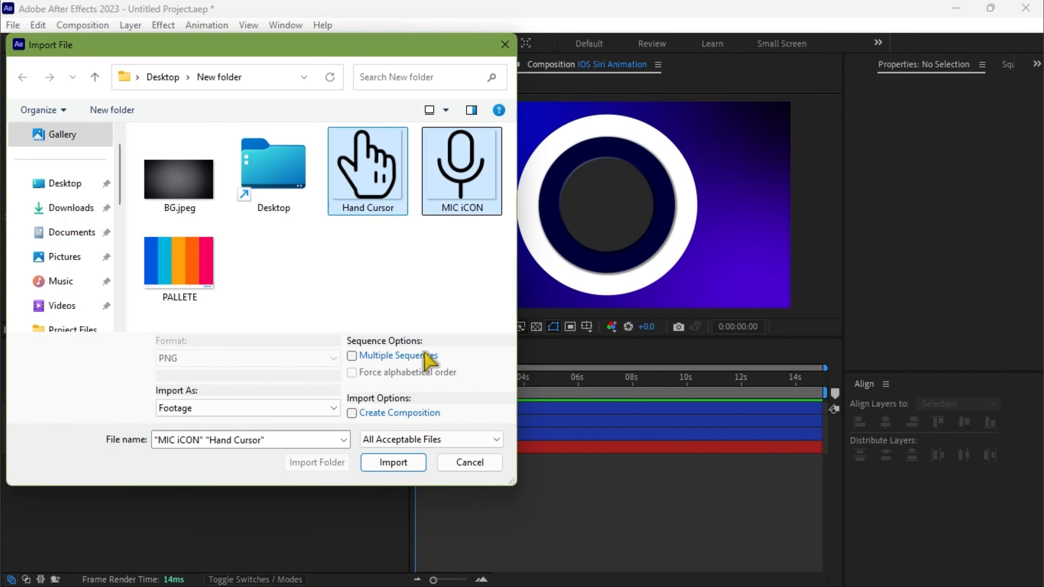
{"action": "left_click", "coordinate": [393, 462]}
{"action": "left_click", "coordinate": [77, 279]}
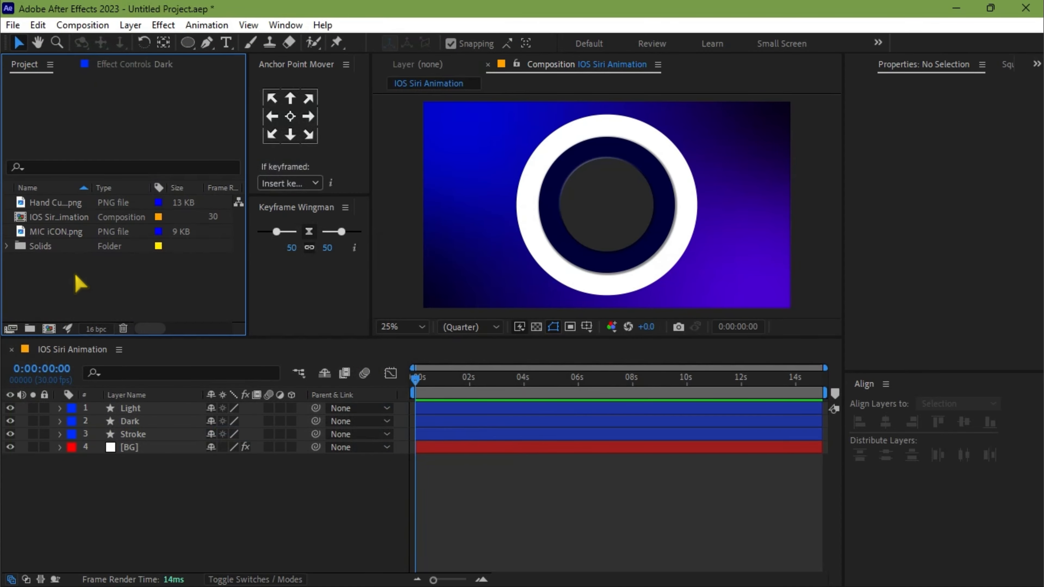
- Place MIC iCON.png in the composition and centre it horizontally and vertically
{"action": "left_click_drag", "start_coordinate": [50, 231], "coordinate": [628, 234]}
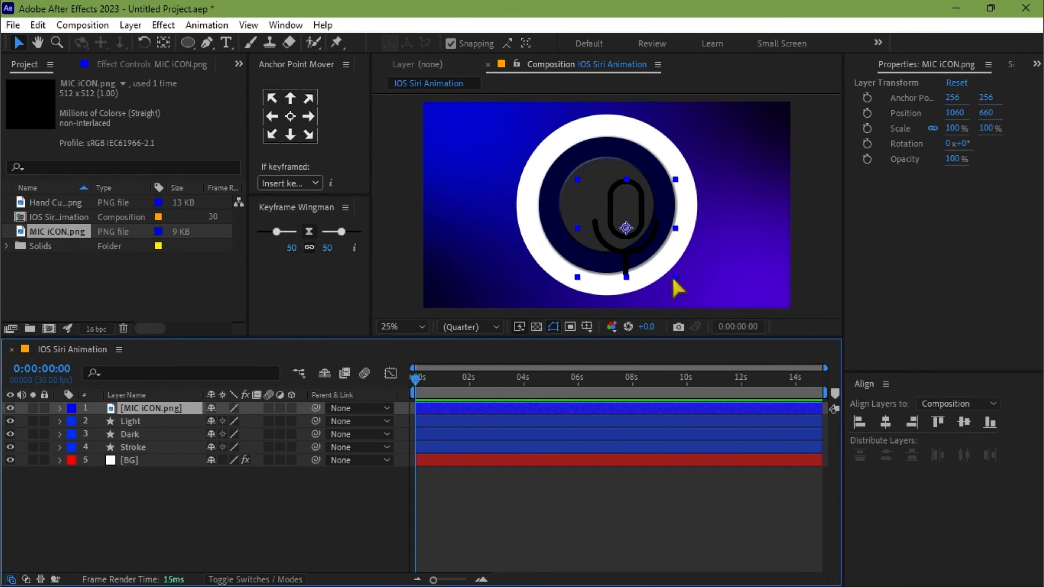
{"action": "left_click", "coordinate": [886, 422]}
{"action": "left_click", "coordinate": [965, 422]}
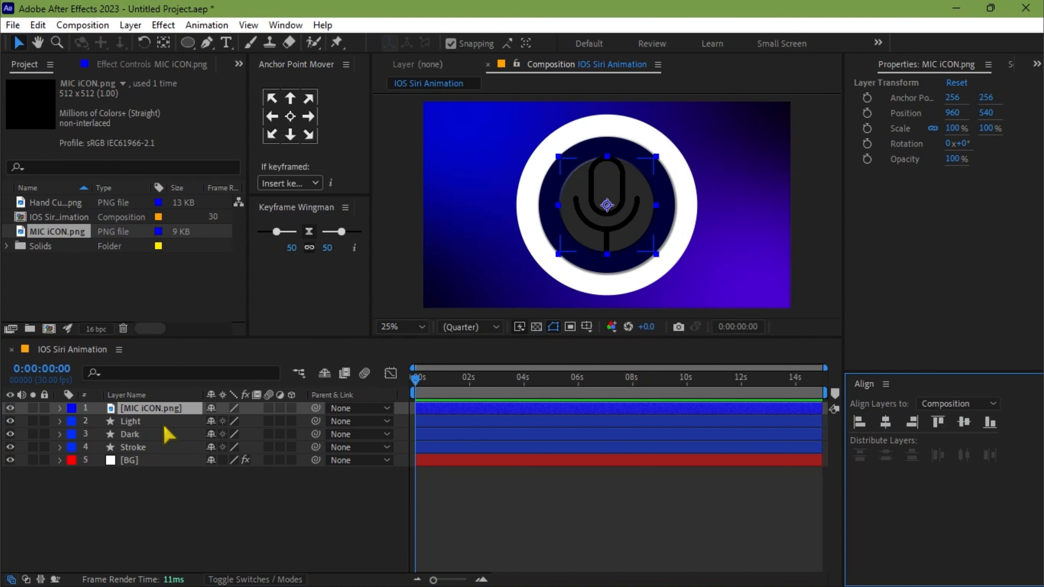
- Scale the microphone icon layer down to 70%
{"action": "key", "text": "s"}
{"action": "mouse_move", "coordinate": [233, 421]}
{"action": "left_mouse_down"}
{"action": "mouse_move", "coordinate": [211, 430]}
{"action": "mouse_move", "coordinate": [226, 435]}
{"action": "left_mouse_up"}
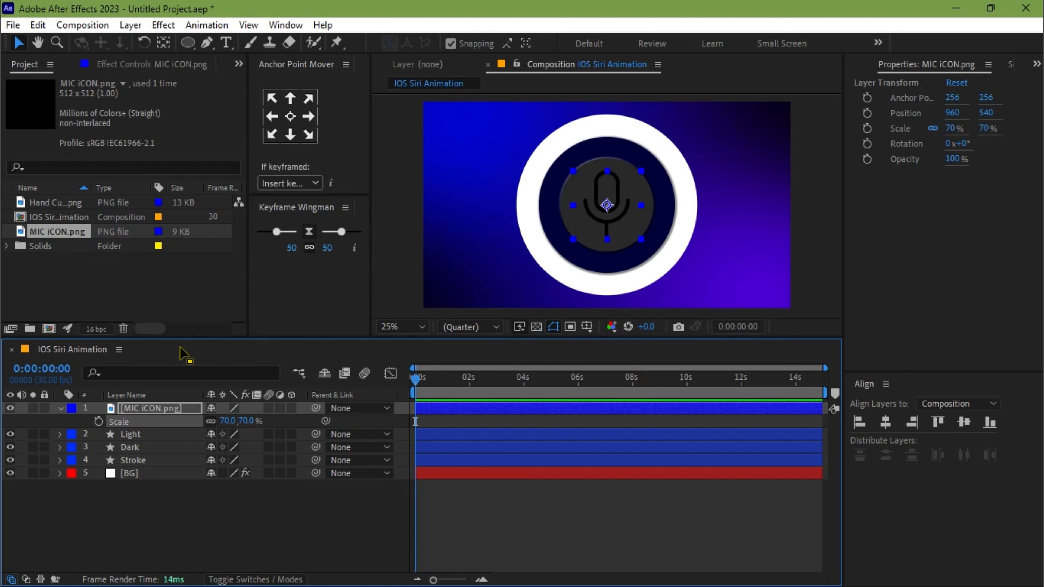
{"action": "left_click", "coordinate": [134, 411]}
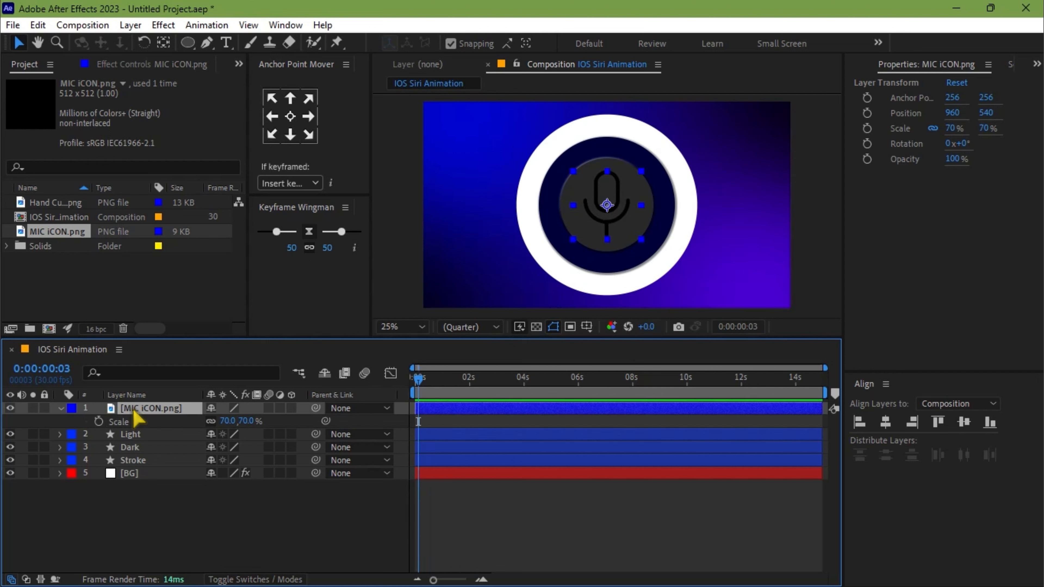
{"action": "key", "text": "s"}
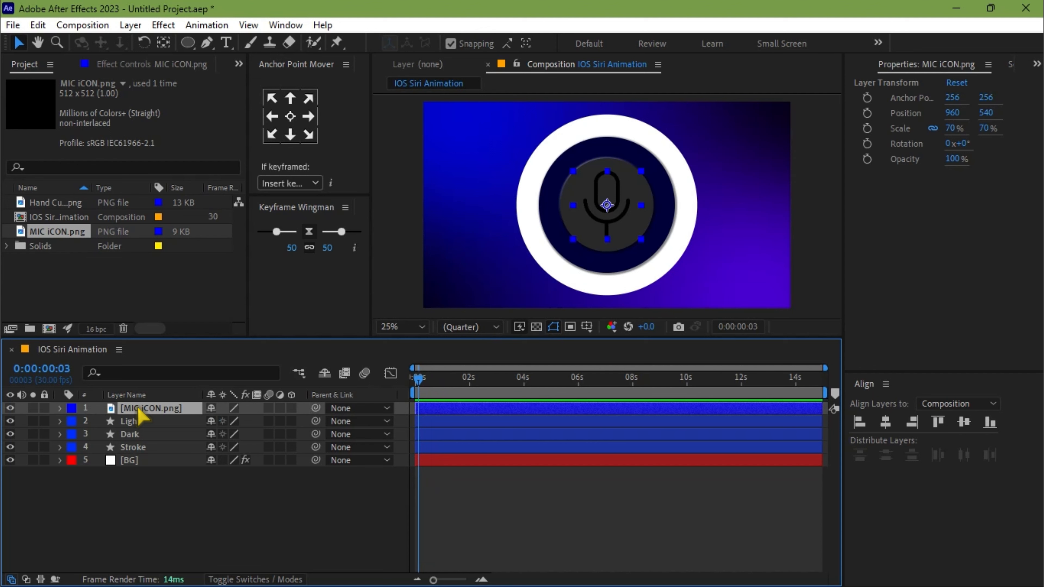
- Apply the Invert effect to the microphone icon and centre the layer's anchor point
{"action": "key", "text": "ctrl+space"}
{"action": "type", "text": "invert"}
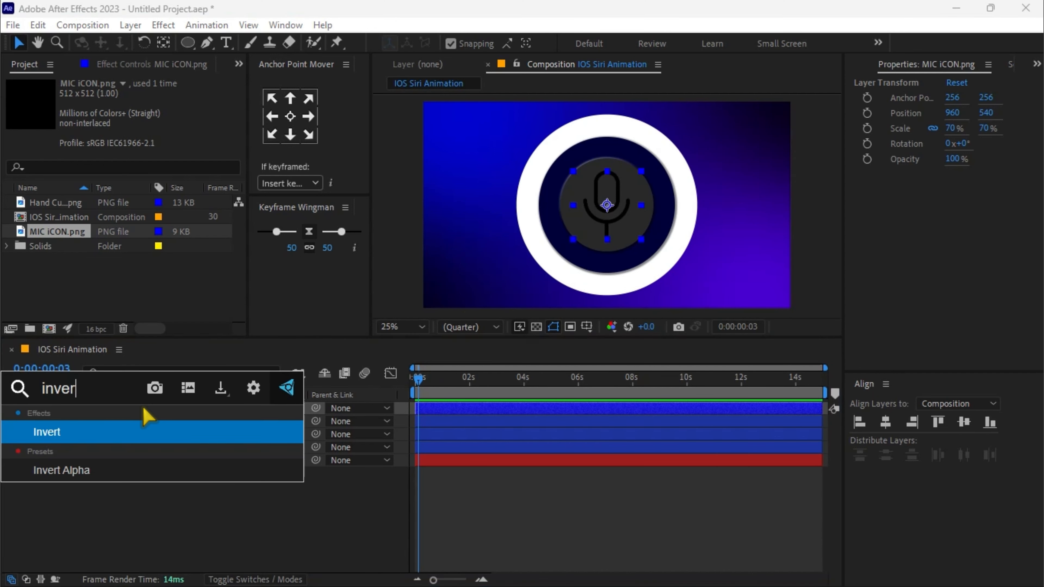
{"action": "key", "text": "Return"}
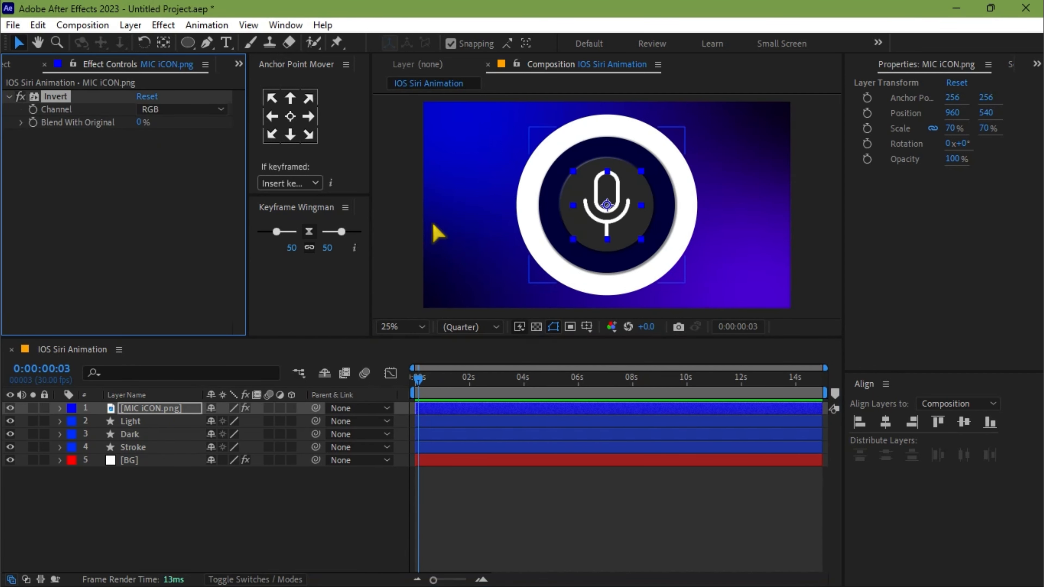
{"action": "left_click", "coordinate": [288, 115]}
{"action": "left_click", "coordinate": [288, 115]}
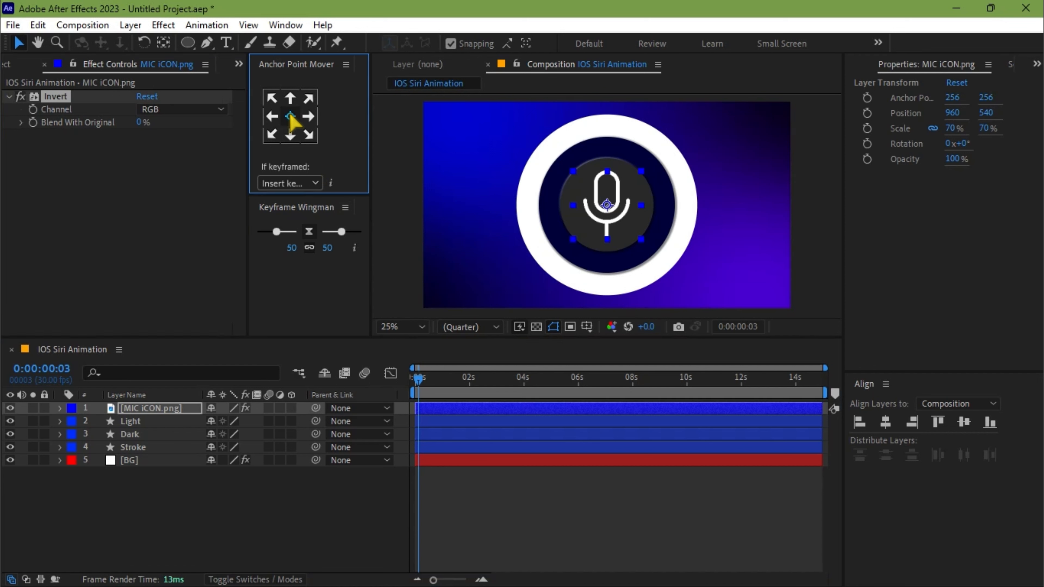
- Start animating the Light layer's Scale with a keyframe at 0:00:02:26
{"action": "left_click_drag", "start_coordinate": [419, 379], "coordinate": [393, 386]}
{"action": "left_click", "coordinate": [139, 421]}
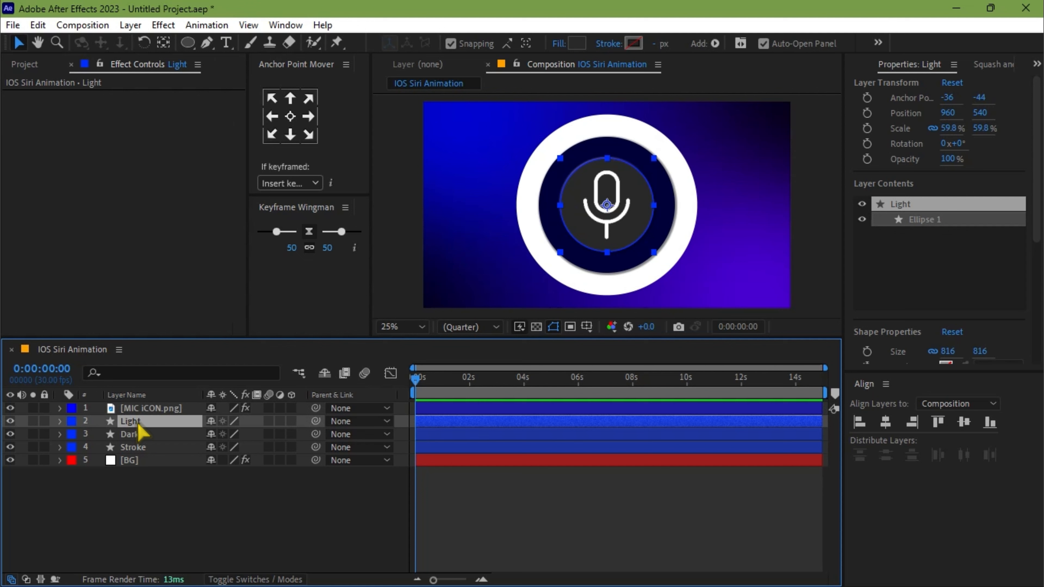
{"action": "key", "text": "s"}
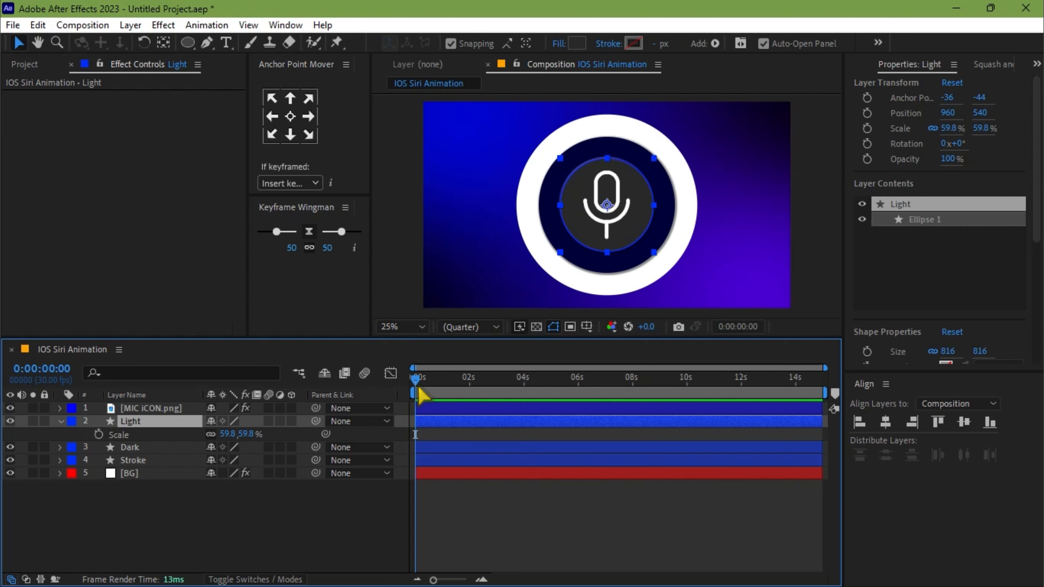
{"action": "left_click_drag", "start_coordinate": [417, 389], "coordinate": [497, 389]}
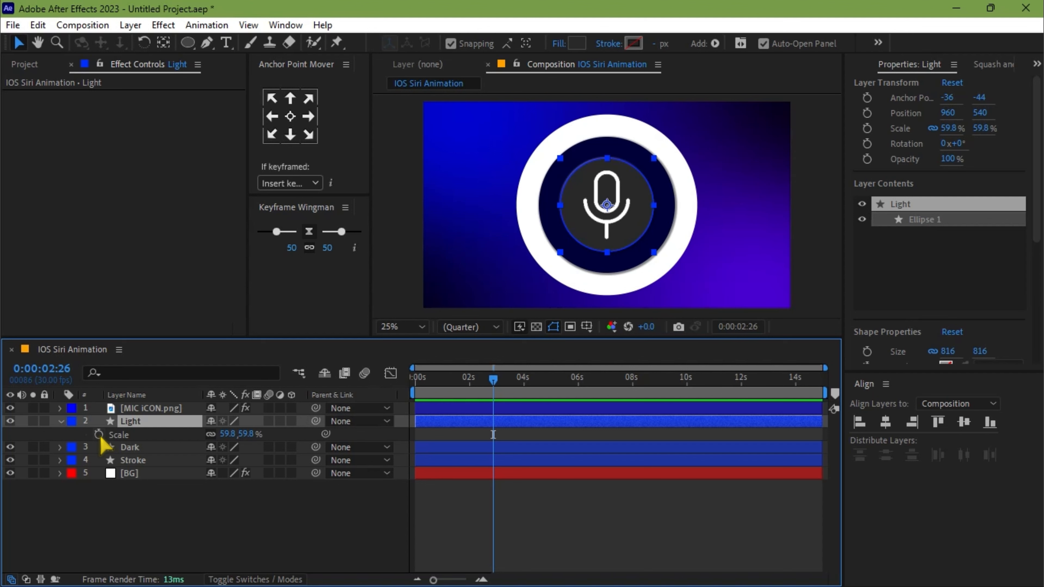
{"action": "left_click", "coordinate": [99, 435]}
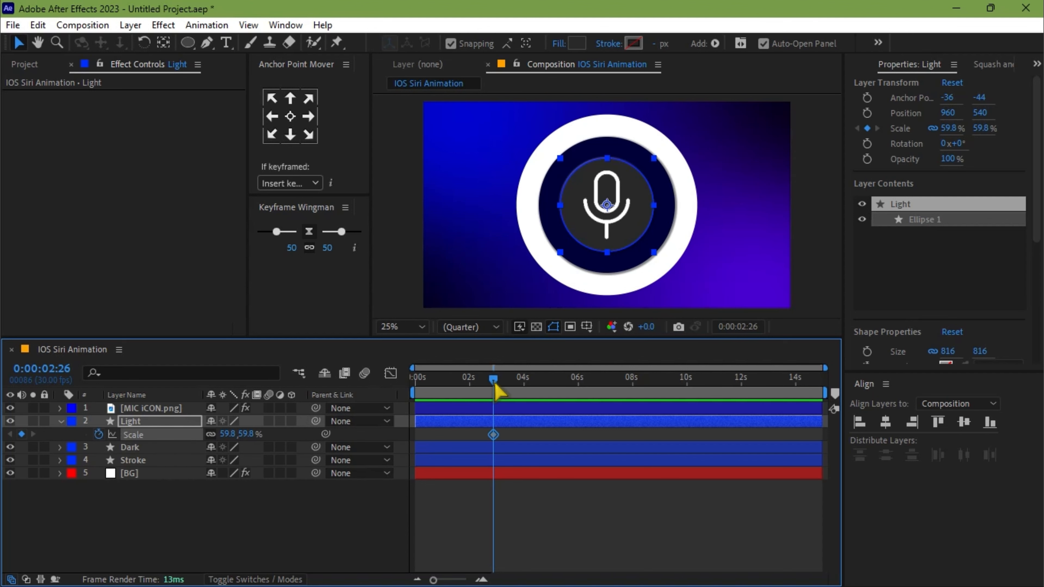
- Set the Light layer's Scale to 53% at the start of the timeline
{"action": "left_click_drag", "start_coordinate": [494, 384], "coordinate": [413, 392]}
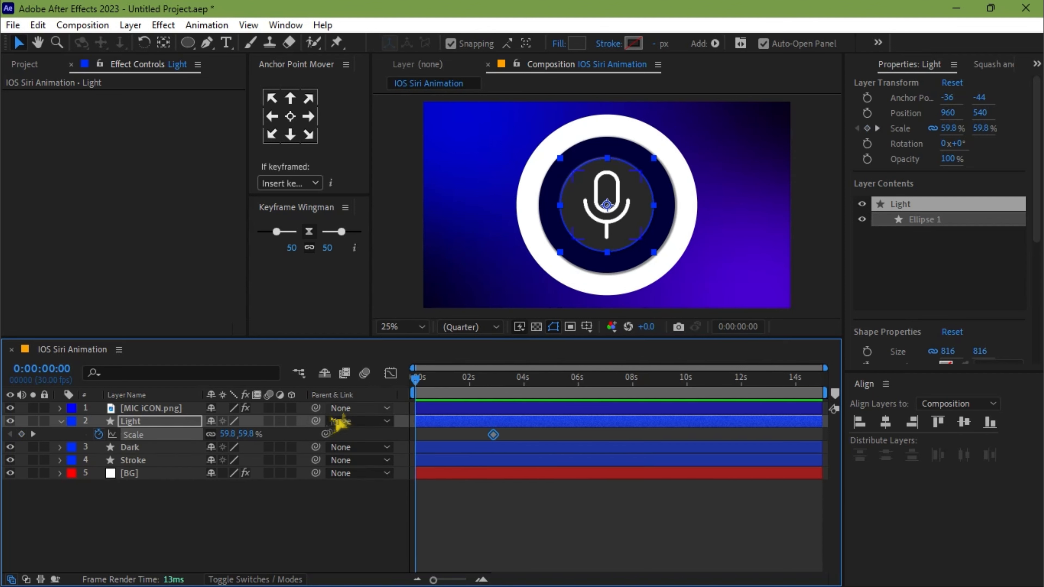
{"action": "left_click", "coordinate": [227, 434]}
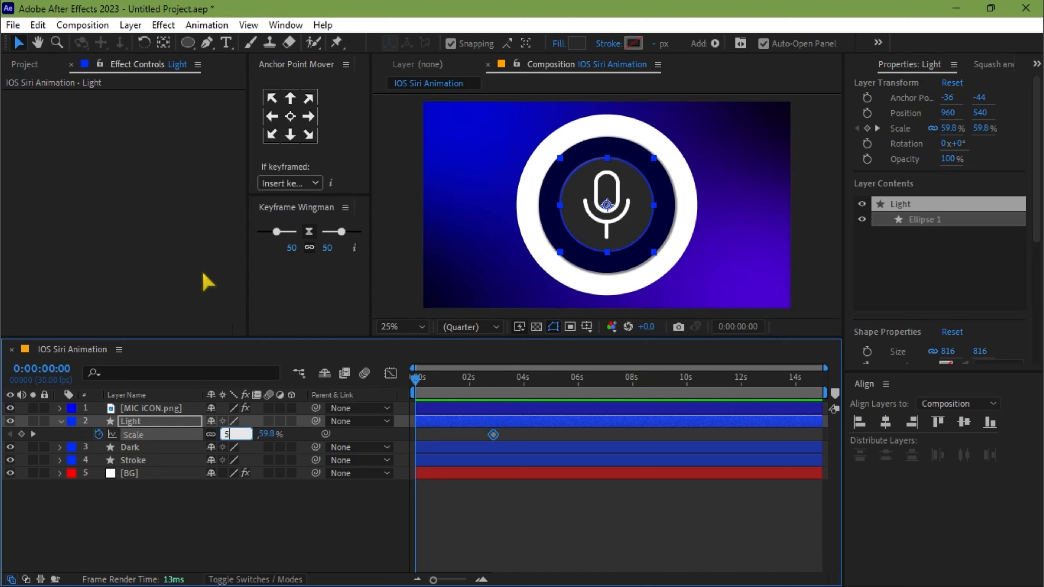
{"action": "type", "text": "53"}
{"action": "key", "text": "Return"}
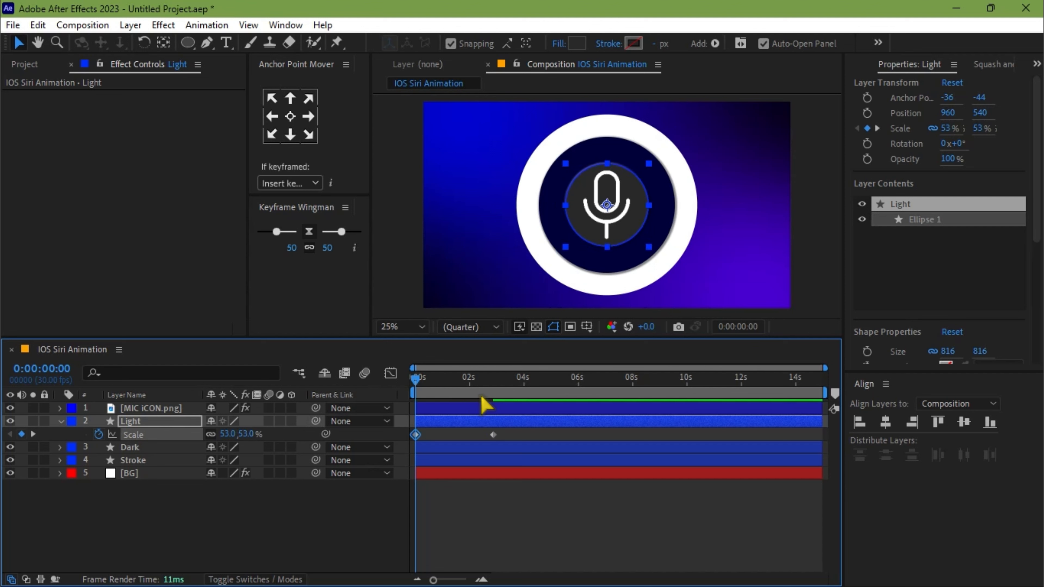
- Apply Easy Ease to both Light Scale keyframes, reshape the speed graph to peak sharply at the start, and preview the motion
{"action": "left_click_drag", "start_coordinate": [514, 429], "coordinate": [382, 449]}
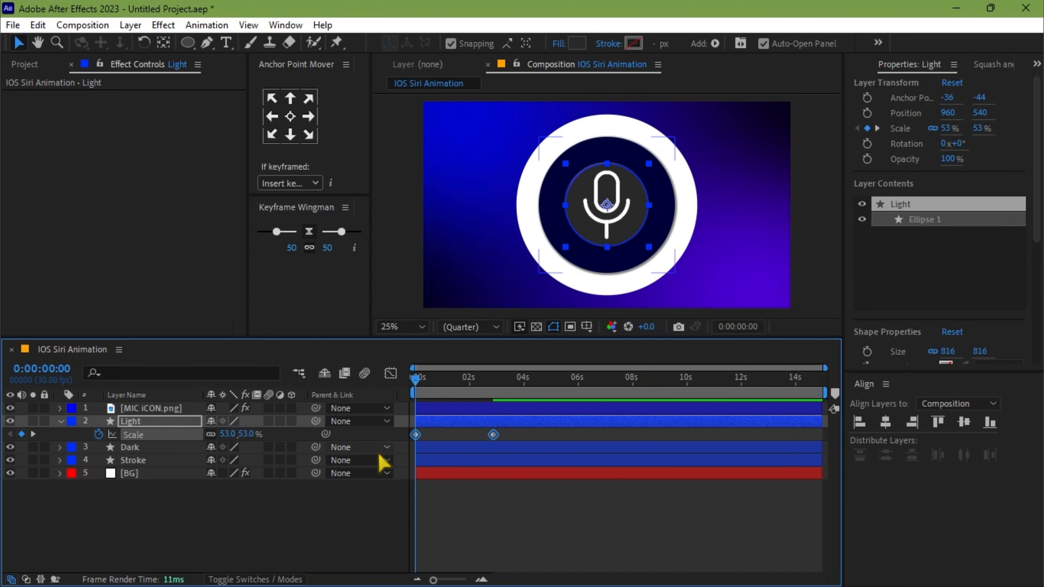
{"action": "key", "text": "F9"}
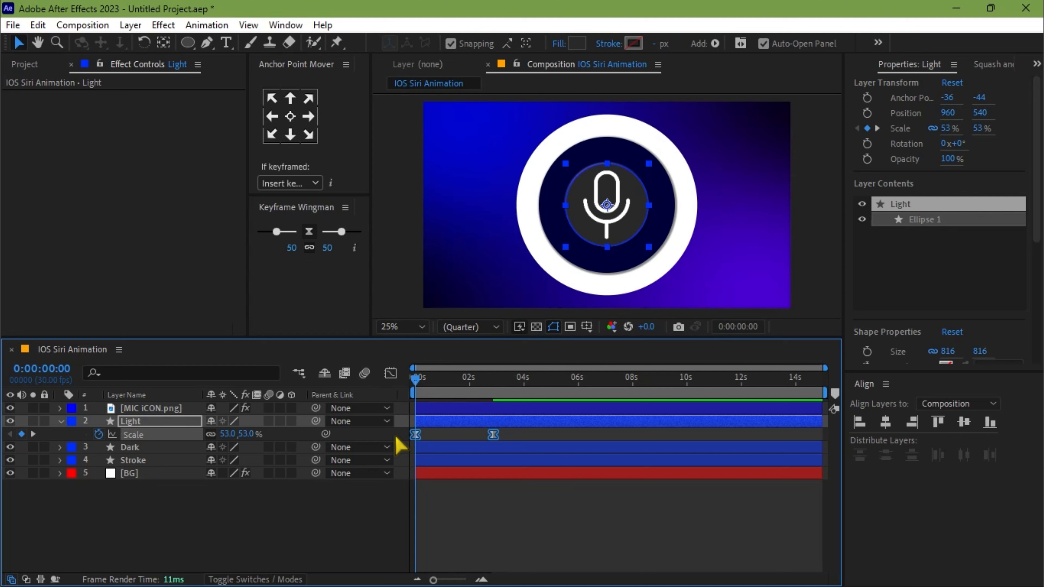
{"action": "left_click", "coordinate": [391, 373]}
{"action": "left_click_drag", "start_coordinate": [532, 518], "coordinate": [411, 551]}
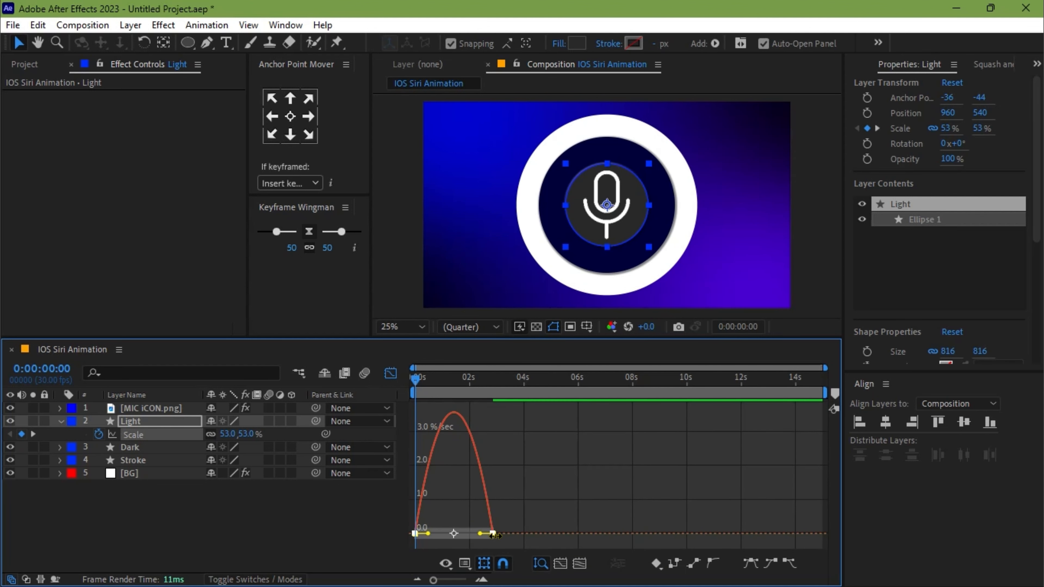
{"action": "left_click_drag", "start_coordinate": [482, 536], "coordinate": [418, 536]}
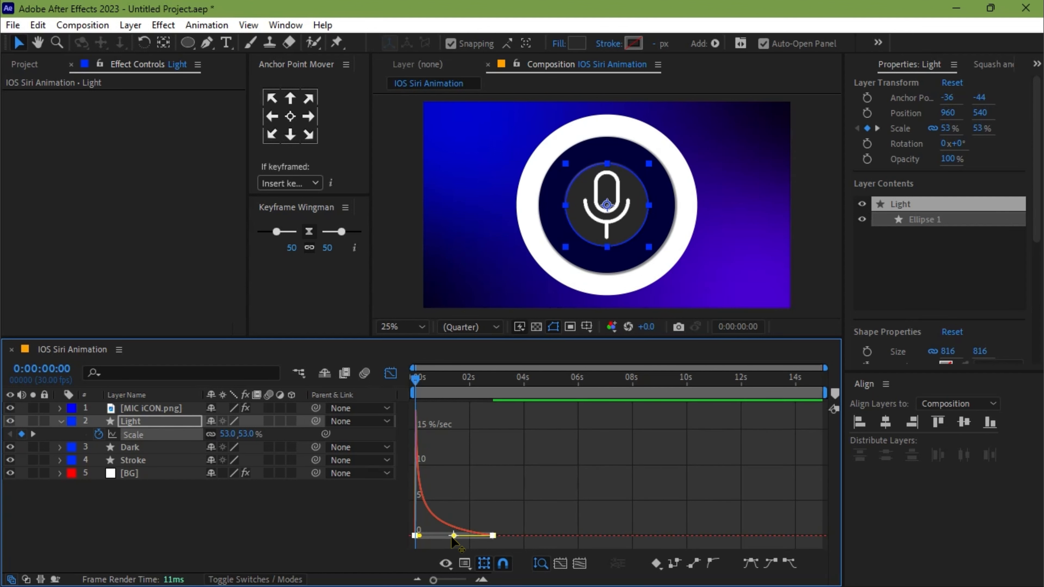
{"action": "left_click", "coordinate": [390, 373]}
{"action": "key", "text": "space"}
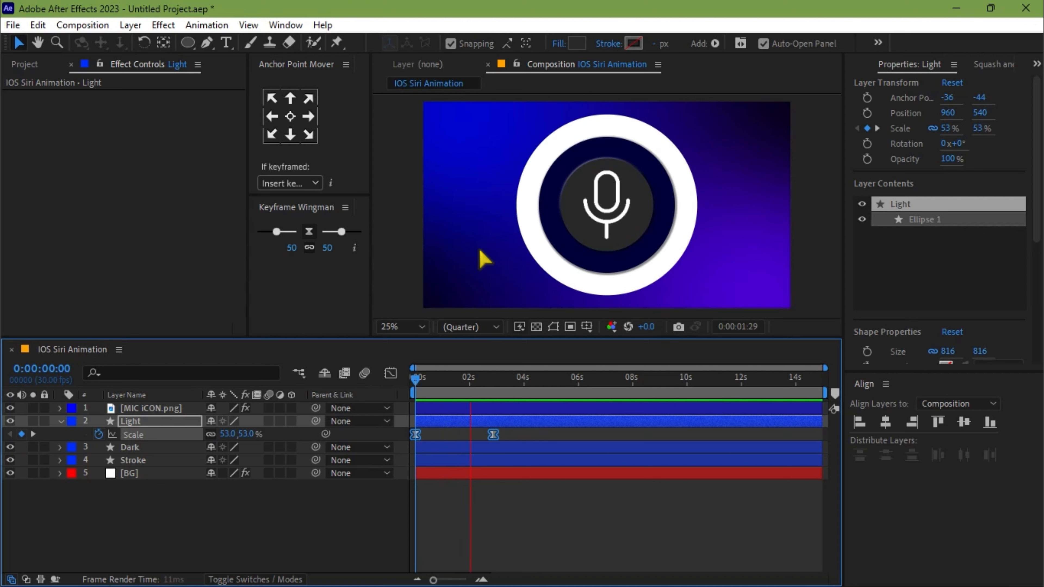
{"action": "left_click", "coordinate": [477, 380]}
{"action": "left_click_drag", "start_coordinate": [483, 382], "coordinate": [432, 386]}
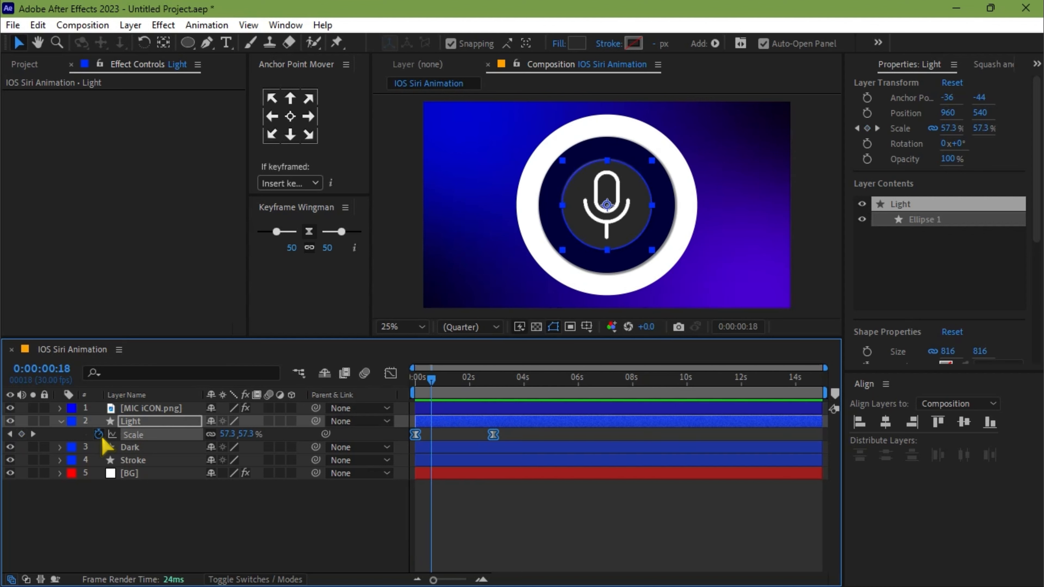
- Add a loopOut() expression to the Light layer's Scale, preview the loop and collapse the layer's properties
{"action": "left_click", "coordinate": [99, 435], "text": "alt"}
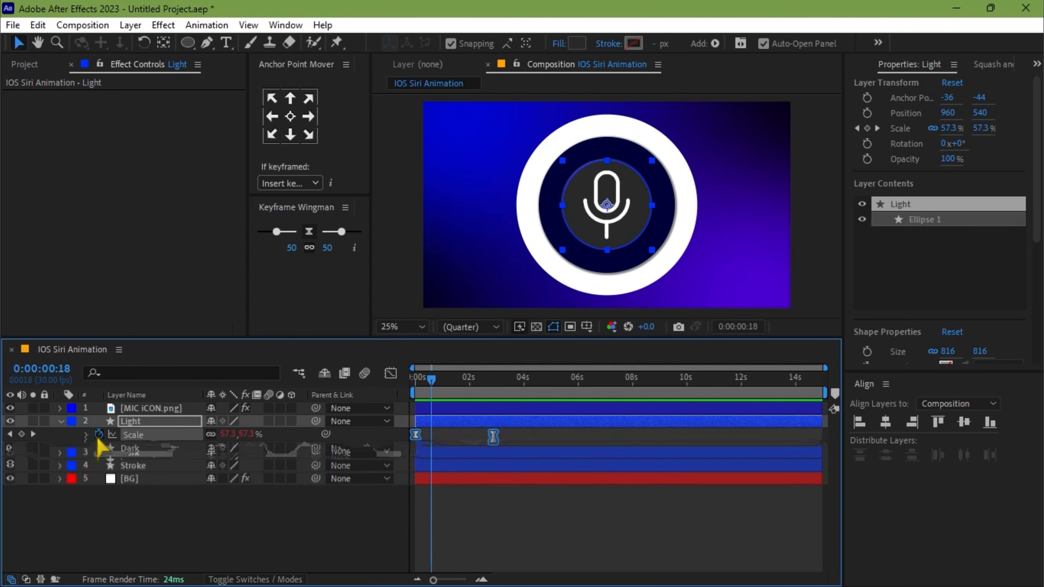
{"action": "type", "text": "loop"}
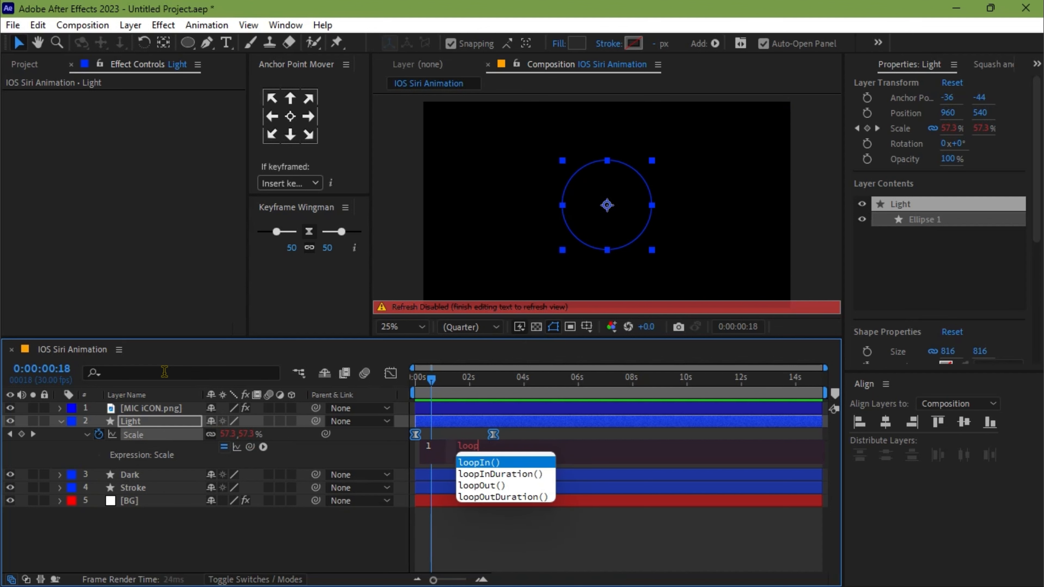
{"action": "type", "text": "Out"}
{"action": "key", "text": "Return"}
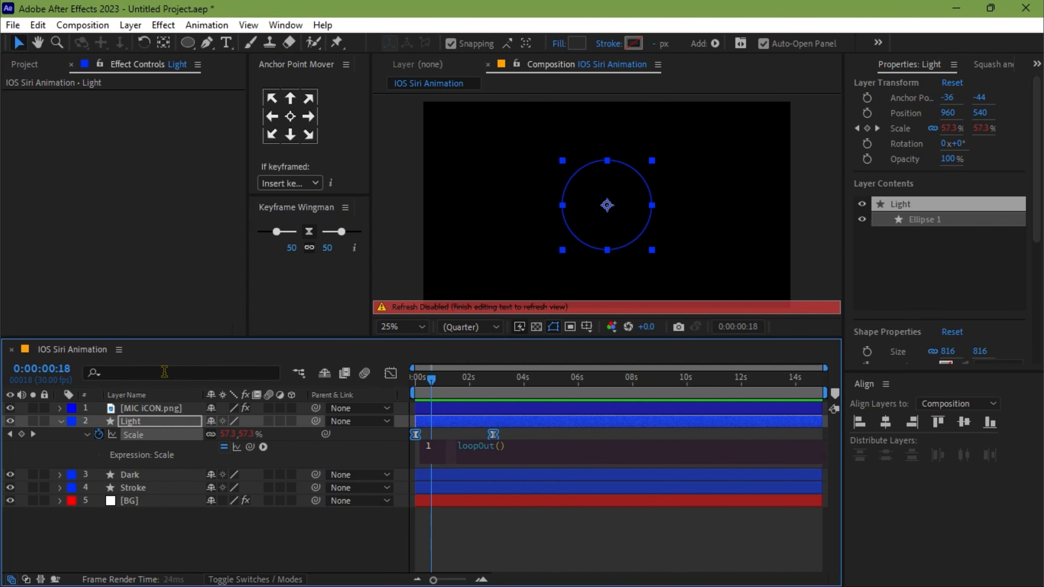
{"action": "left_click_drag", "start_coordinate": [432, 380], "coordinate": [370, 402]}
{"action": "key", "text": "space"}
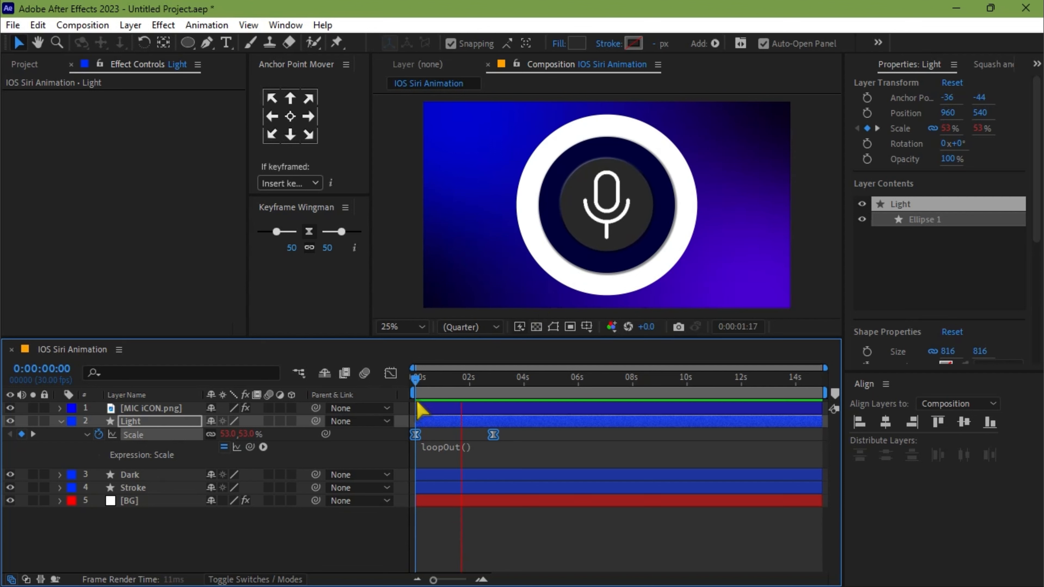
{"action": "key", "text": "space"}
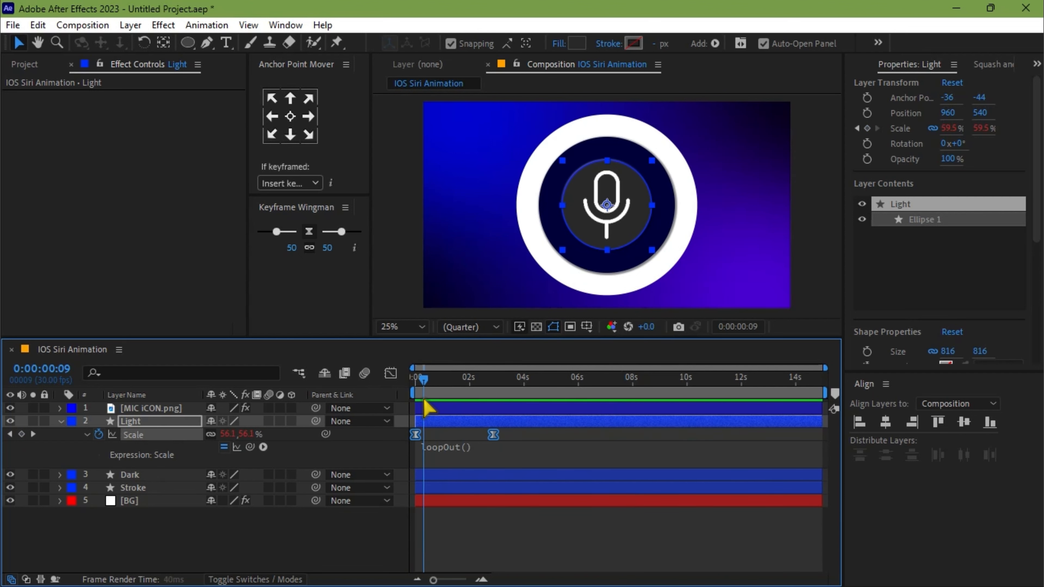
{"action": "key", "text": "u"}
{"action": "left_click", "coordinate": [222, 467]}
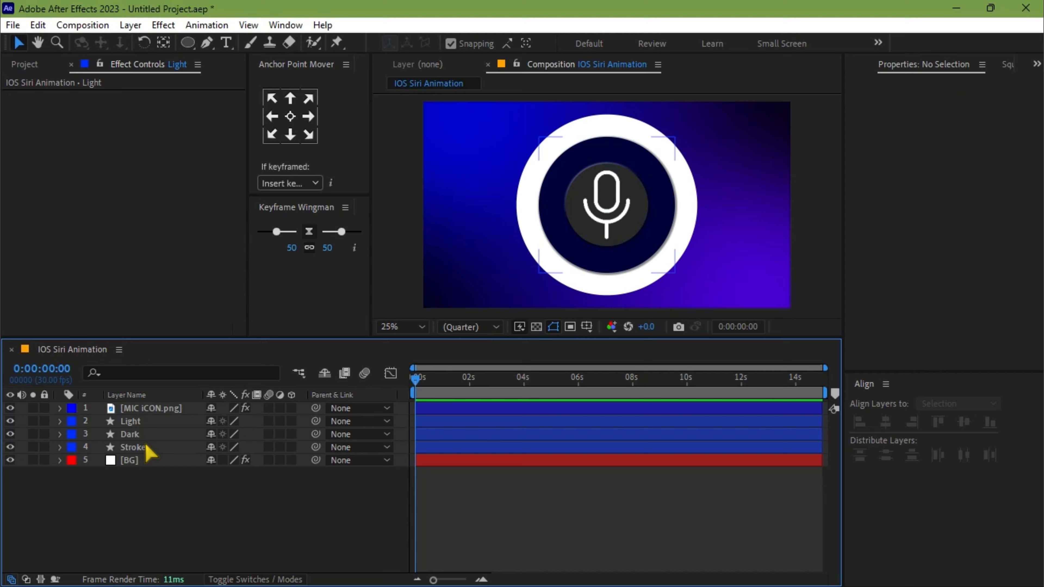
- Apply the Wave Warp effect to the Stroke layer
{"action": "left_click", "coordinate": [144, 448]}
{"action": "key", "text": "ctrl+space"}
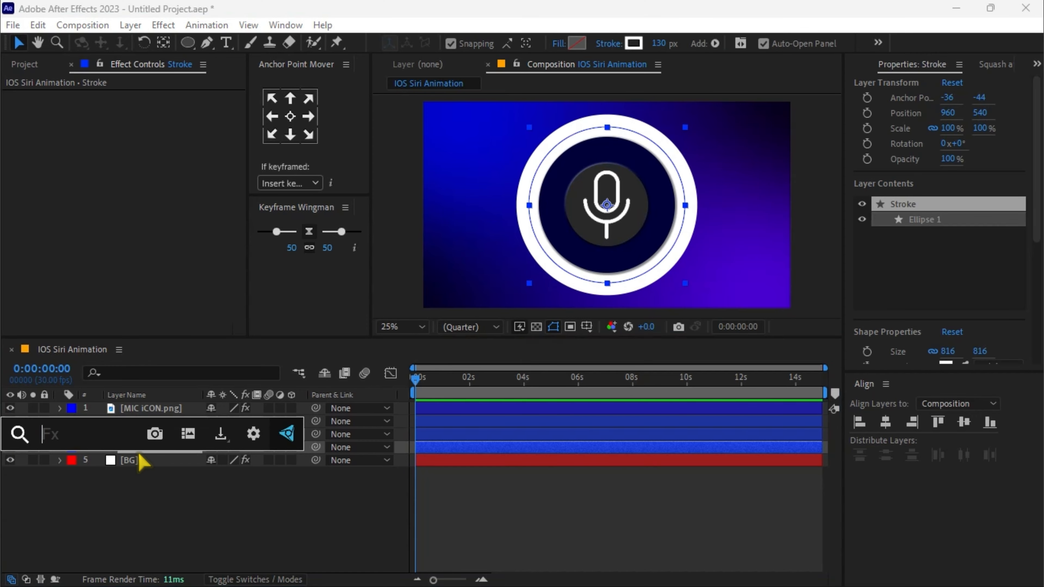
{"action": "type", "text": "wave wa"}
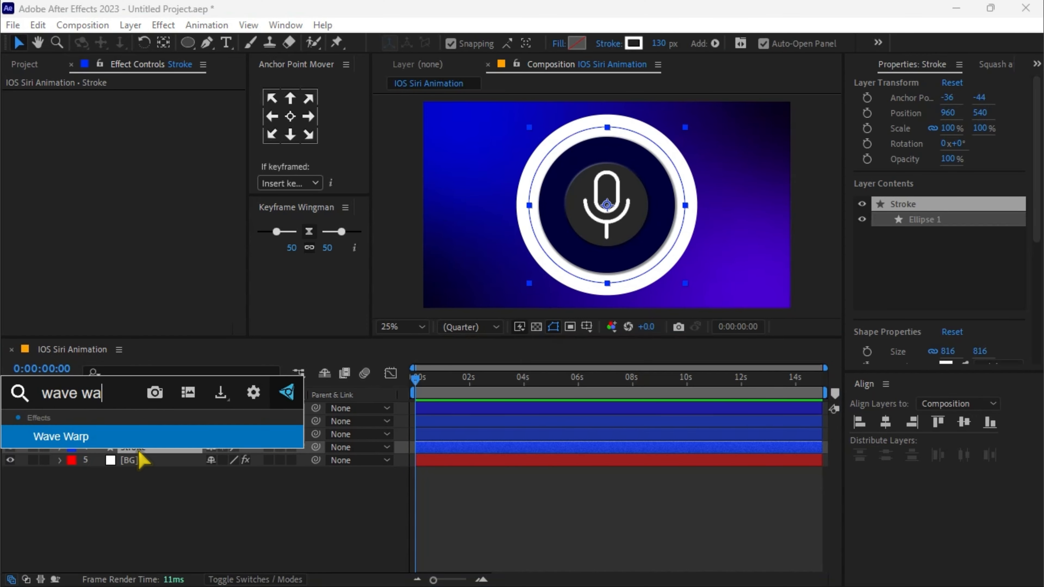
{"action": "key", "text": "Return"}
- Add the 4-Color Gradient and Noise effects to the Stroke layer
{"action": "key", "text": "ctrl+space"}
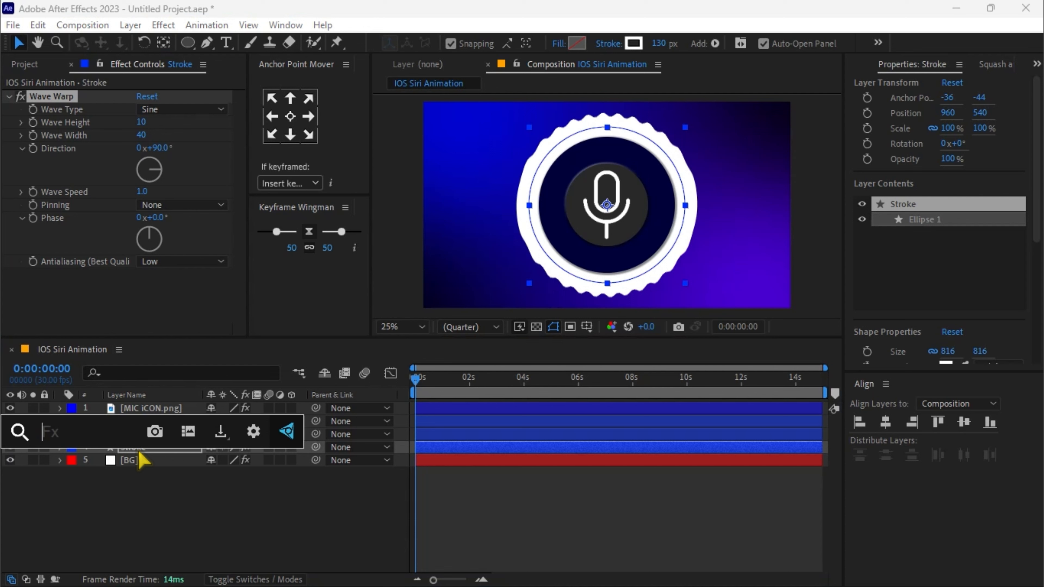
{"action": "type", "text": "4"}
{"action": "key", "text": "Return"}
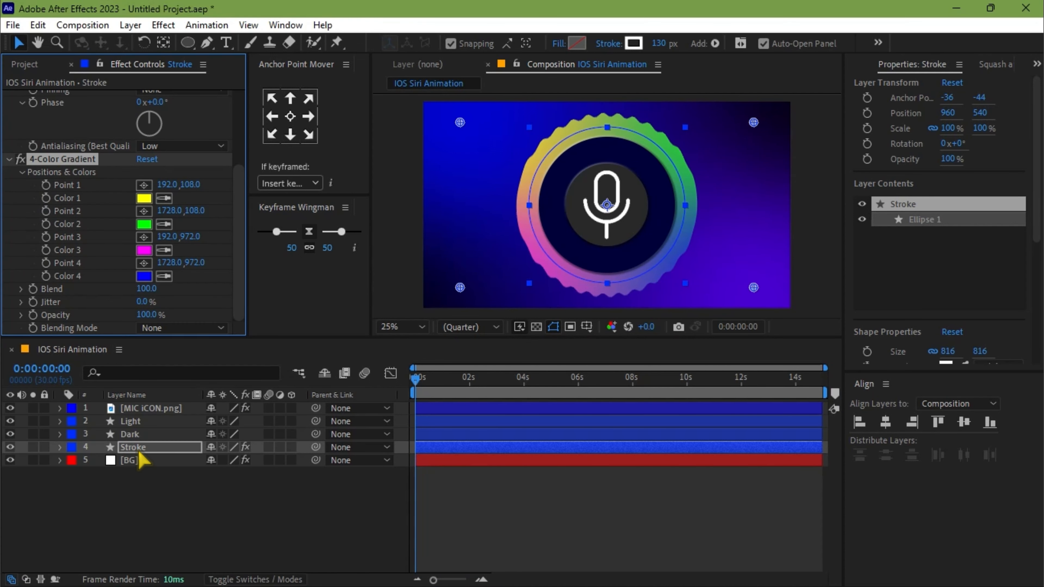
{"action": "key", "text": "ctrl+space"}
{"action": "type", "text": "noise"}
{"action": "key", "text": "Return"}
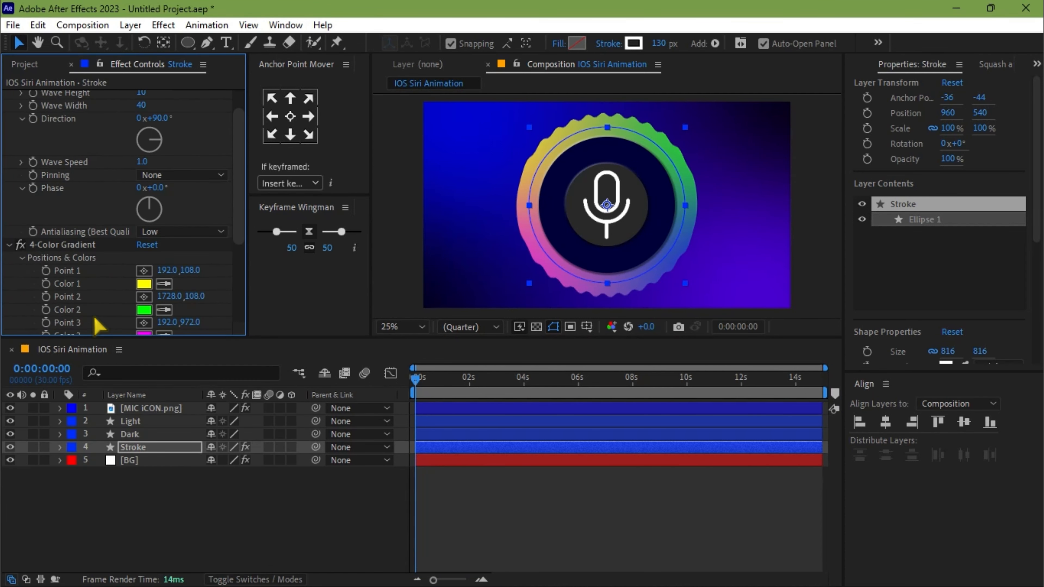
- Keep the Stroke layer's Wave Warp type as Sine and set its Wave Height to -15 and Wave Width to 250
{"action": "scroll", "coordinate": [99, 316], "scroll_direction": "up", "scroll_amount": 2}
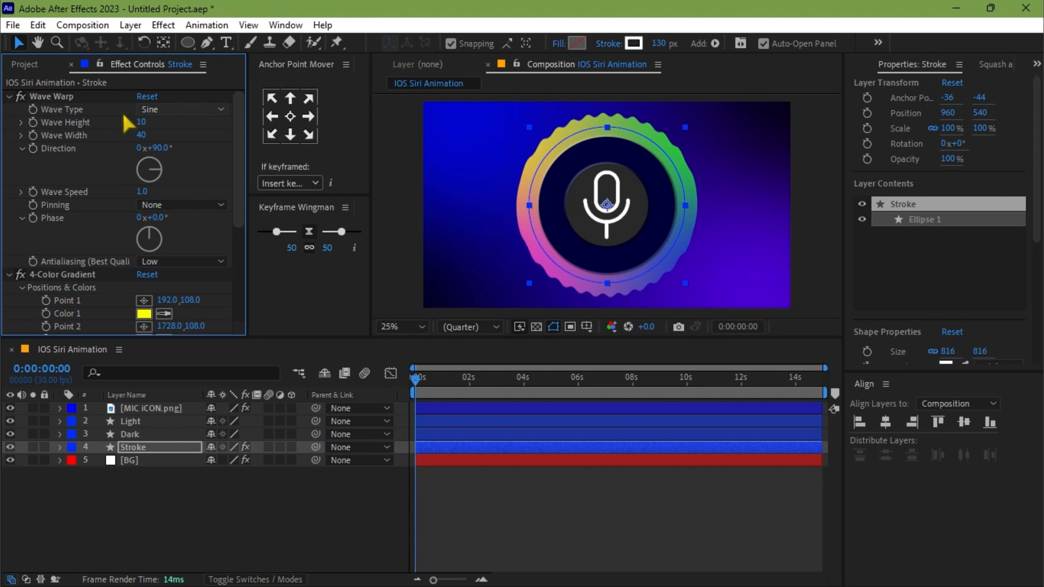
{"action": "left_click", "coordinate": [172, 111]}
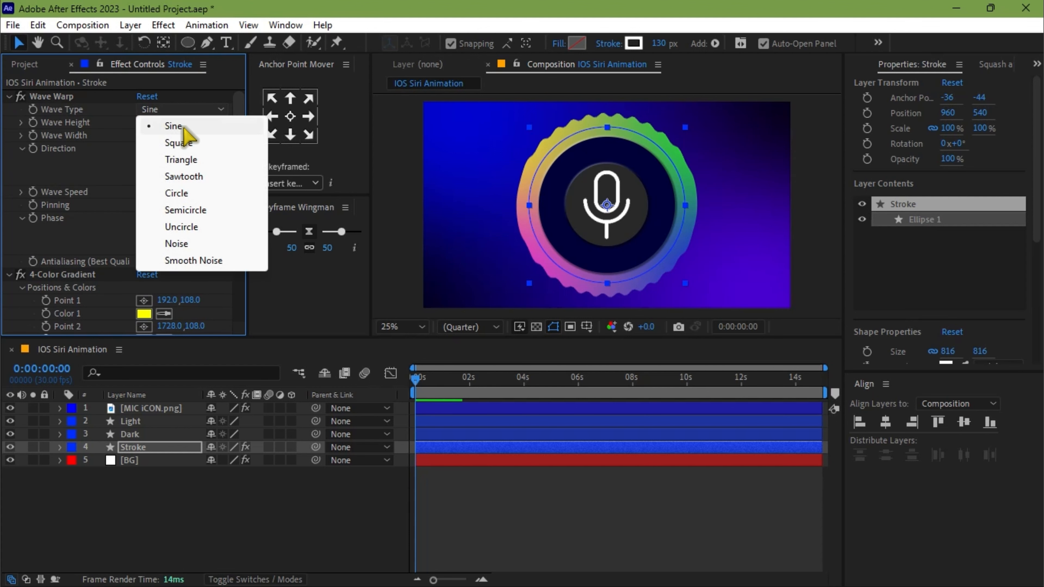
{"action": "left_click", "coordinate": [175, 130]}
{"action": "left_click", "coordinate": [141, 123]}
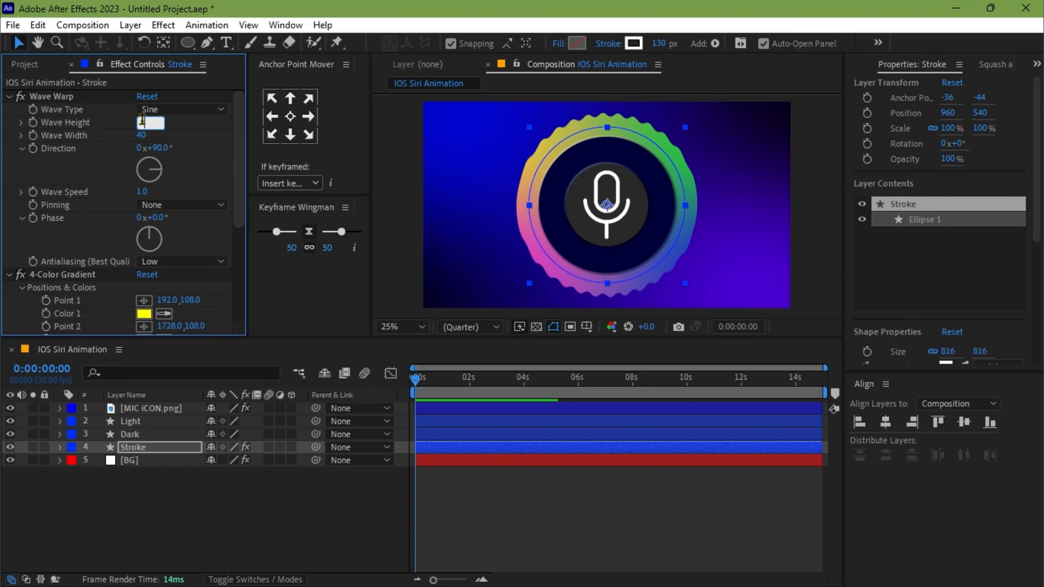
{"action": "type", "text": "15"}
{"action": "key", "text": "Return"}
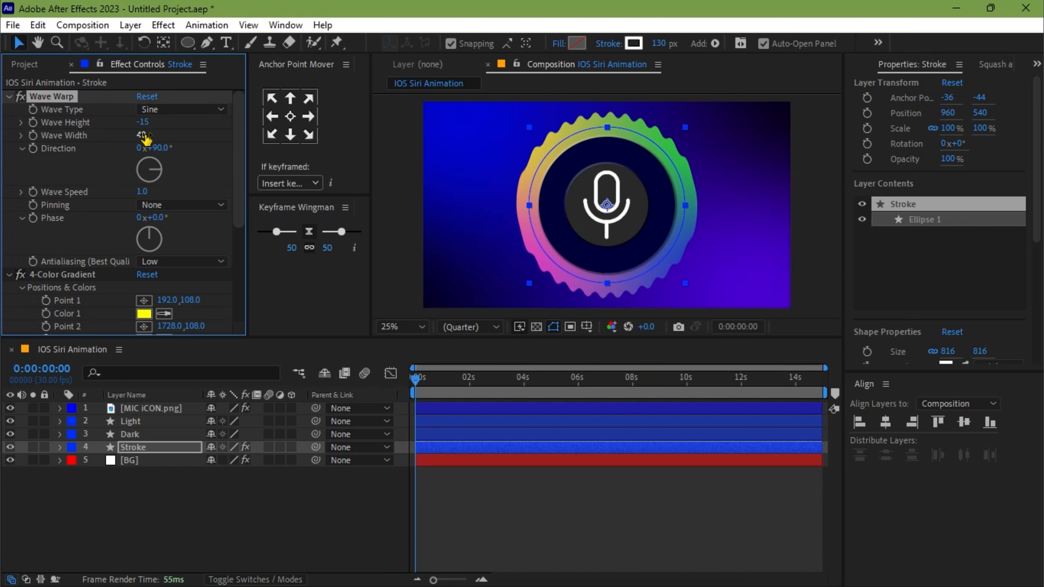
{"action": "left_click", "coordinate": [144, 137]}
{"action": "type", "text": "250"}
{"action": "key", "text": "Return"}
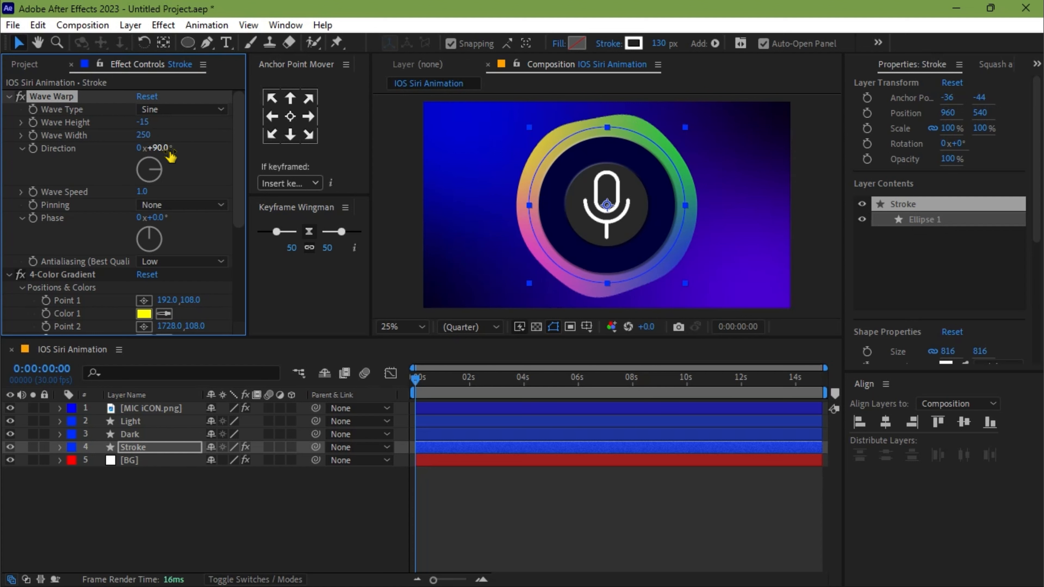
- Set the Wave Warp Direction to 0° and the Wave Speed to 0.5
{"action": "left_click", "coordinate": [163, 154]}
{"action": "type", "text": "0"}
{"action": "key", "text": "Return"}
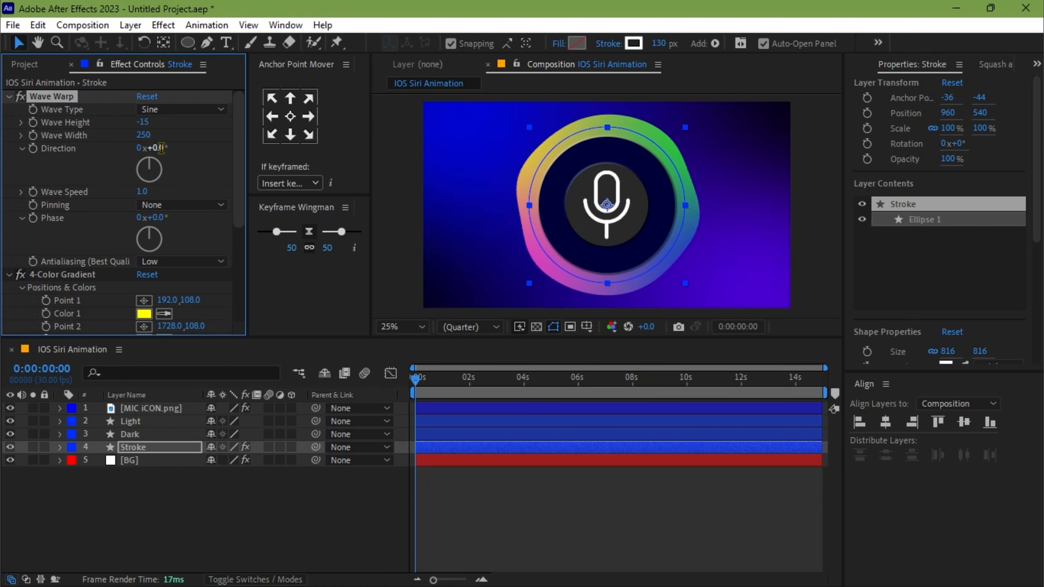
{"action": "left_click", "coordinate": [142, 192]}
{"action": "type", "text": "0.5"}
{"action": "key", "text": "Return"}
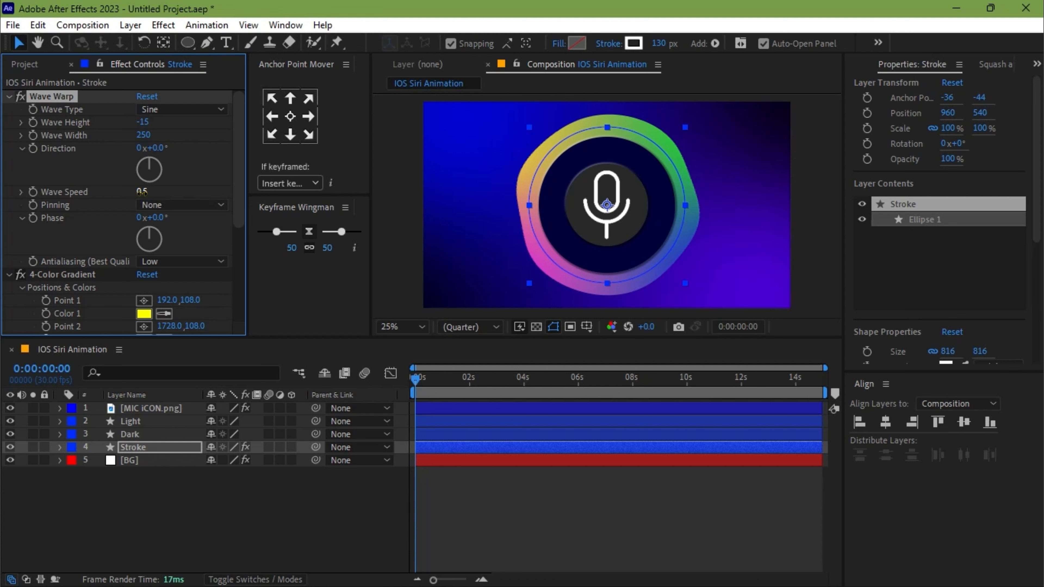
- Set the Wave Warp Pinning to All Edges and its Antialiasing to High
{"action": "left_click", "coordinate": [170, 208]}
{"action": "left_click", "coordinate": [183, 238]}
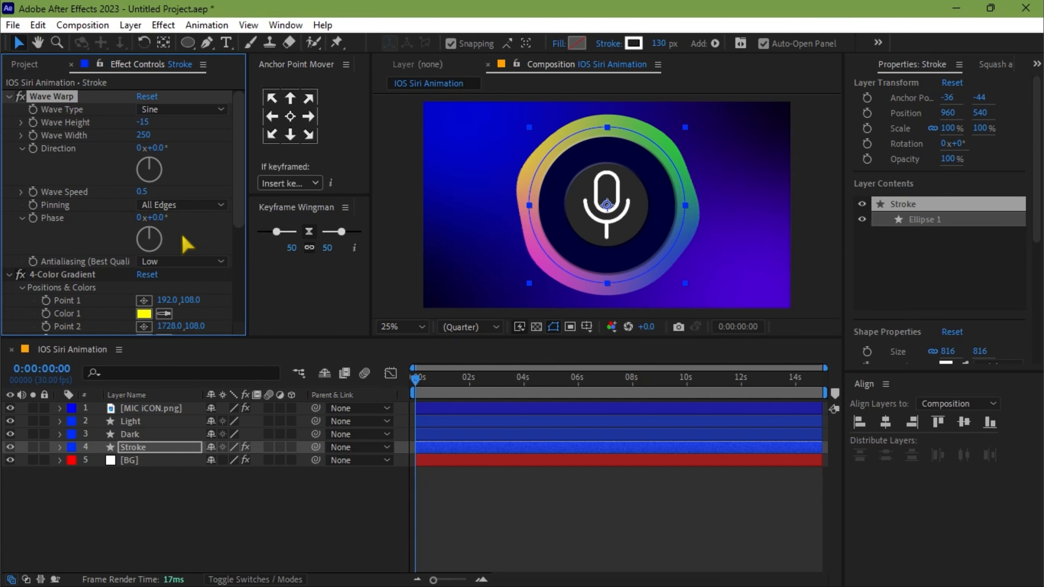
{"action": "left_click", "coordinate": [148, 262]}
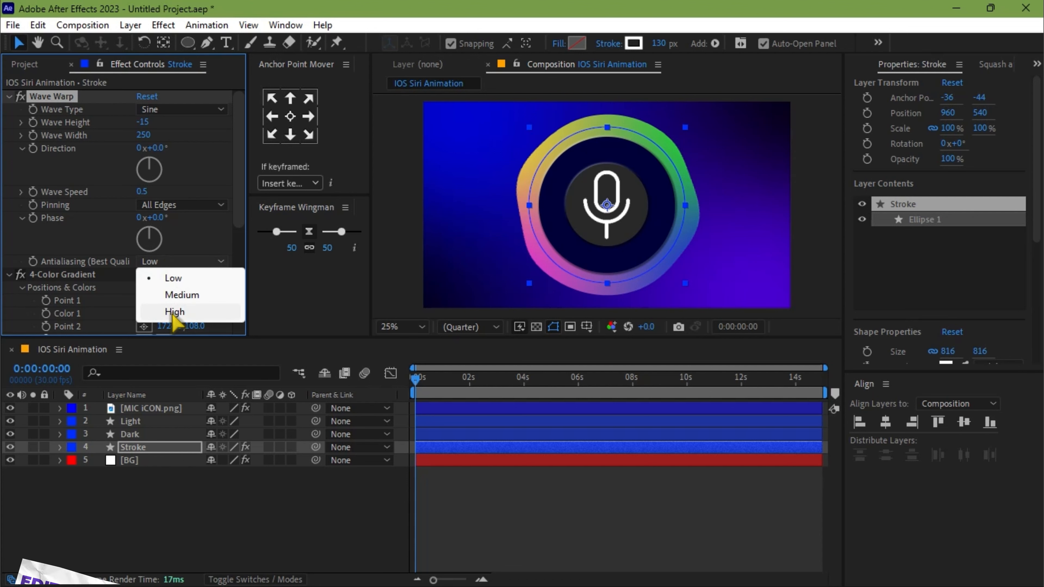
{"action": "left_click", "coordinate": [174, 314]}
- Set the Stroke layer's Noise amount to 6% and turn off Use Color Noise
{"action": "scroll", "coordinate": [111, 255], "scroll_direction": "down", "scroll_amount": 5}
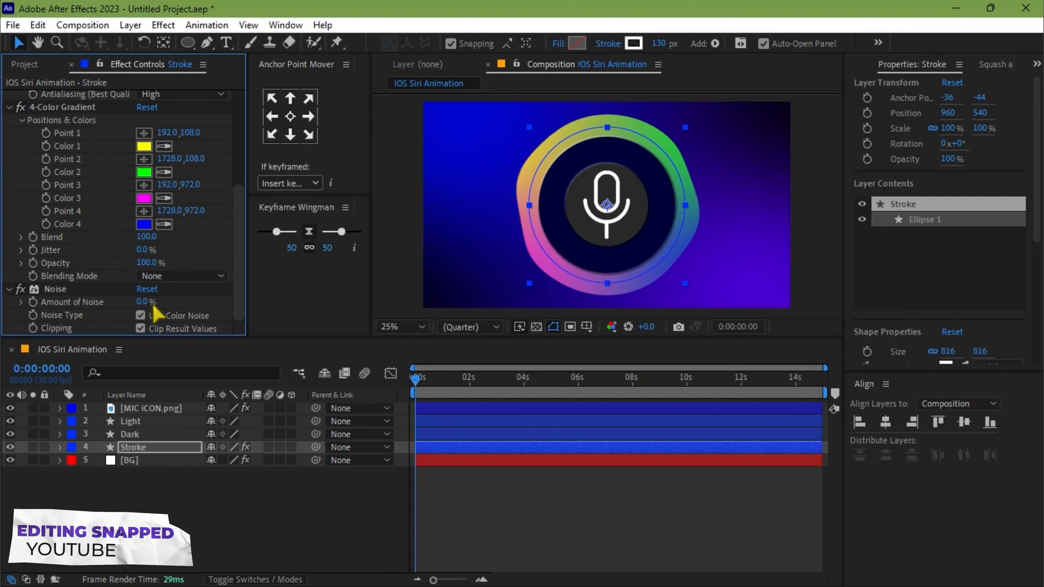
{"action": "left_click", "coordinate": [143, 302]}
{"action": "type", "text": "6"}
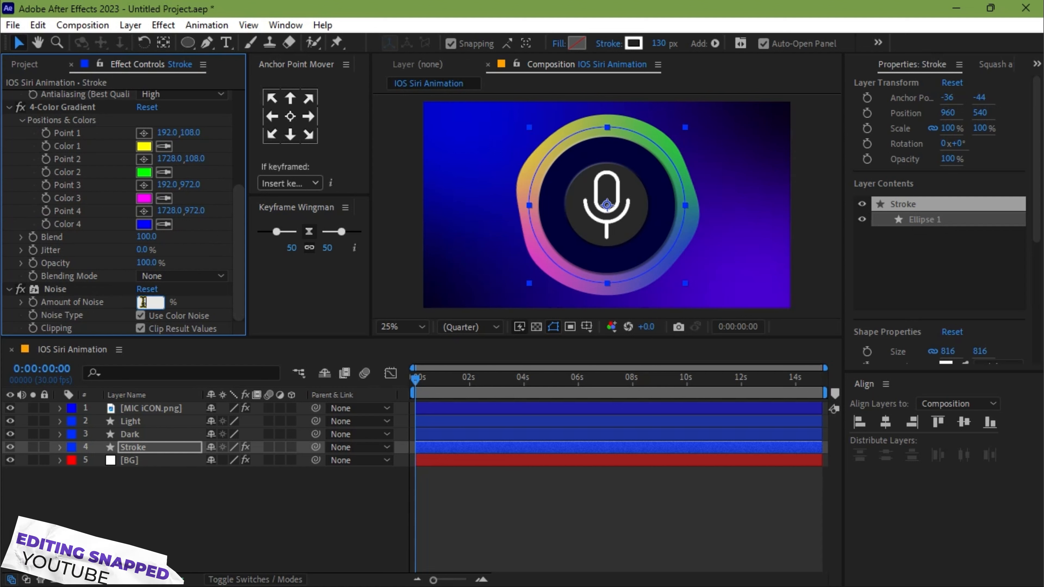
{"action": "key", "text": "Return"}
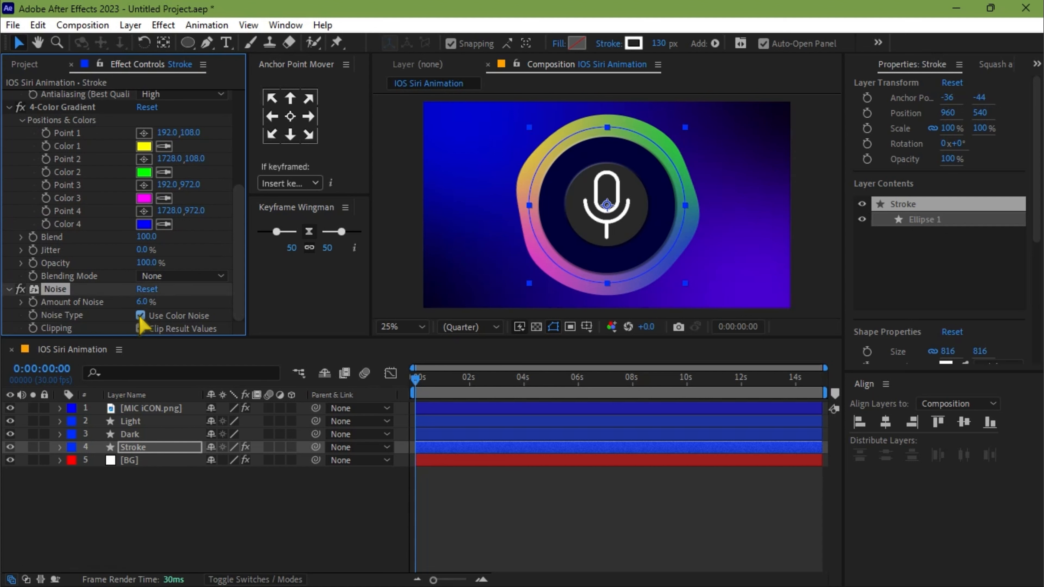
- Recolor the Stroke layer's 4-Color Gradient with red, turquoise, pink and violet for Colors 1 to 4
{"action": "scroll", "coordinate": [140, 325], "scroll_direction": "up", "scroll_amount": 5}
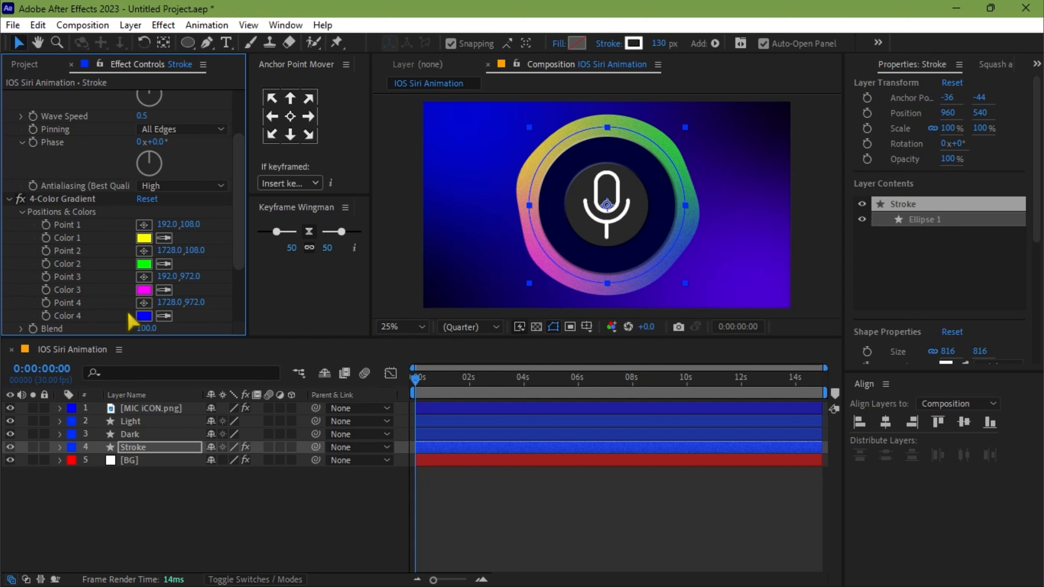
{"action": "scroll", "coordinate": [89, 228], "scroll_direction": "down", "scroll_amount": 3}
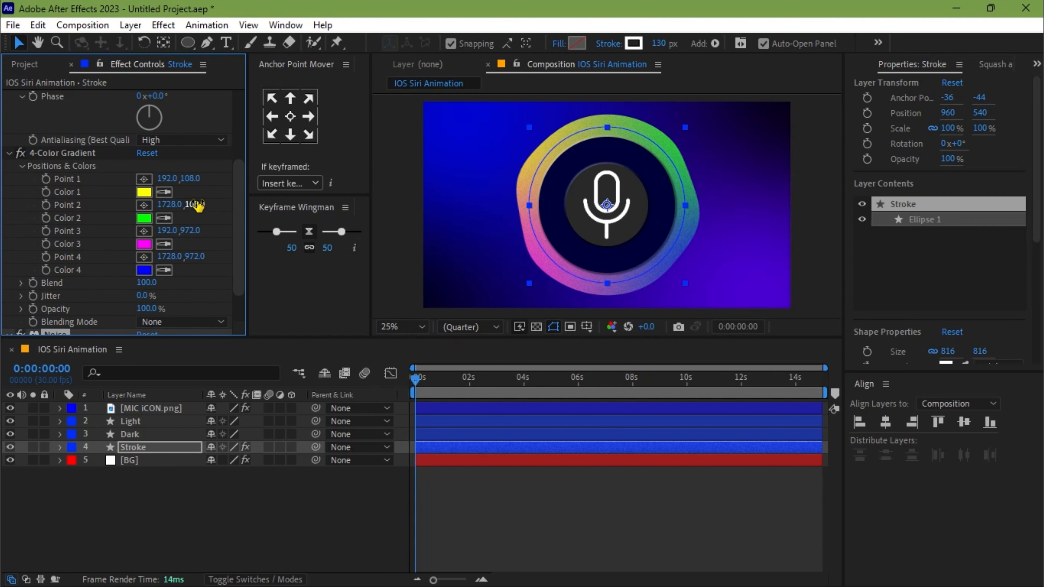
{"action": "left_click", "coordinate": [143, 192]}
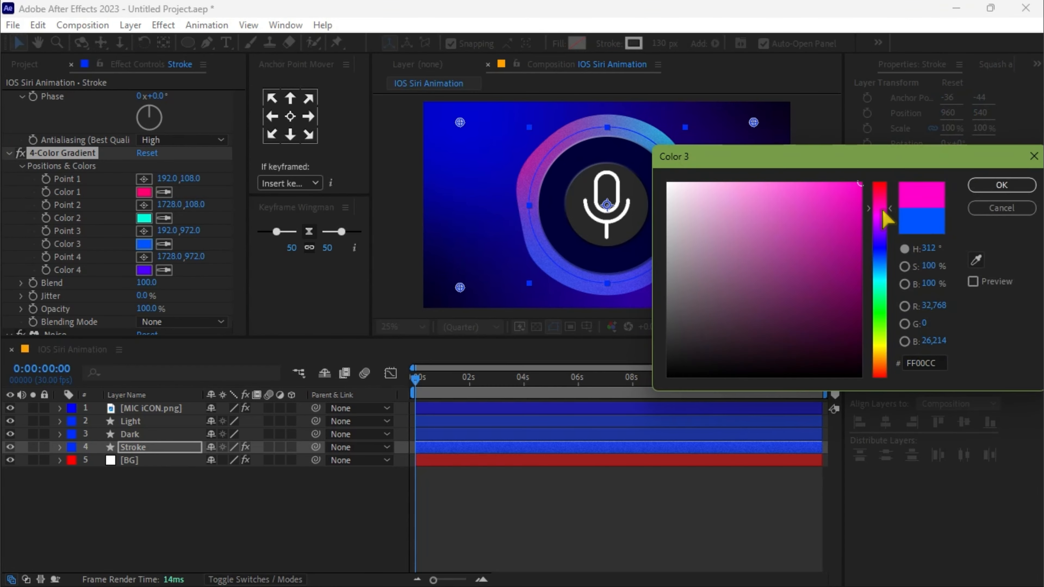
{"action": "left_click", "coordinate": [1001, 185]}
- Move the four gradient points onto the ring at about 536, 244; 1308, 188; 580, 848; and 1304, 788
{"action": "left_click_drag", "start_coordinate": [461, 122], "coordinate": [526, 149]}
{"action": "left_click_drag", "start_coordinate": [461, 287], "coordinate": [534, 264]}
{"action": "left_click_drag", "start_coordinate": [754, 288], "coordinate": [672, 253]}
{"action": "left_click_drag", "start_coordinate": [754, 122], "coordinate": [673, 137]}
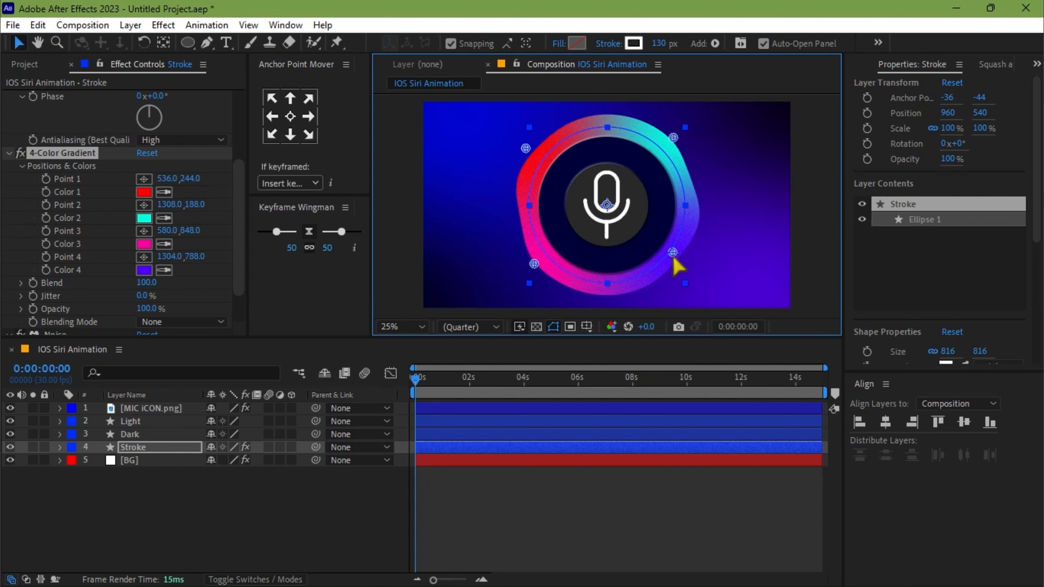
- Add the Deep Glow effect to the Stroke layer
{"action": "left_click", "coordinate": [142, 448]}
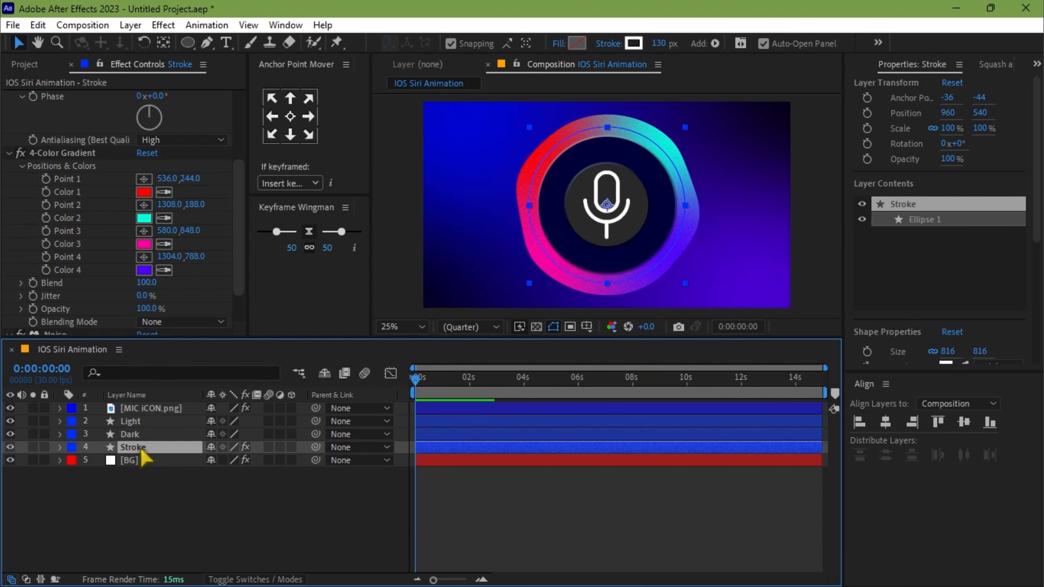
{"action": "key", "text": "ctrl+space"}
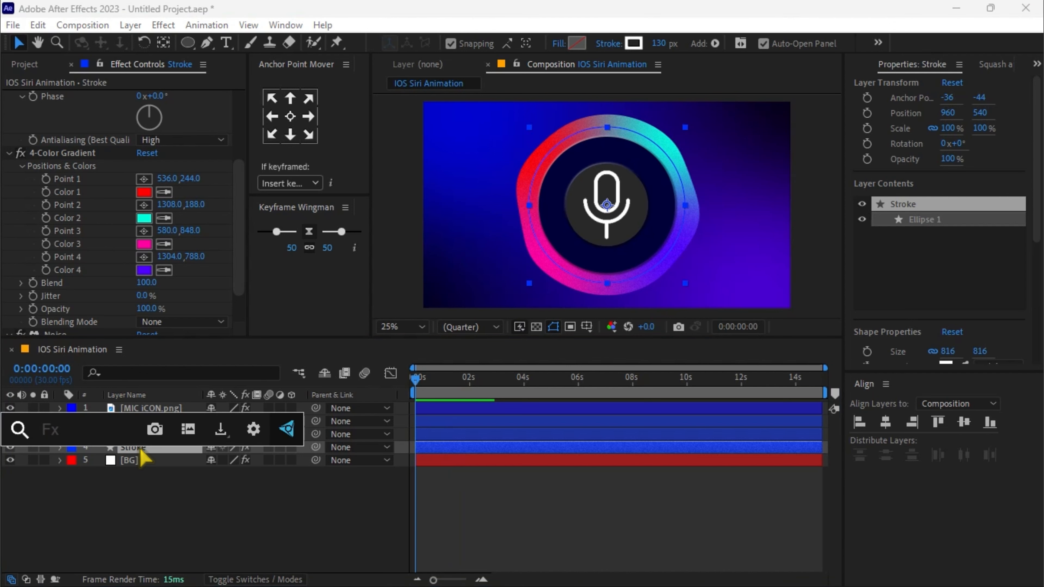
{"action": "type", "text": "deep"}
{"action": "key", "text": "Return"}
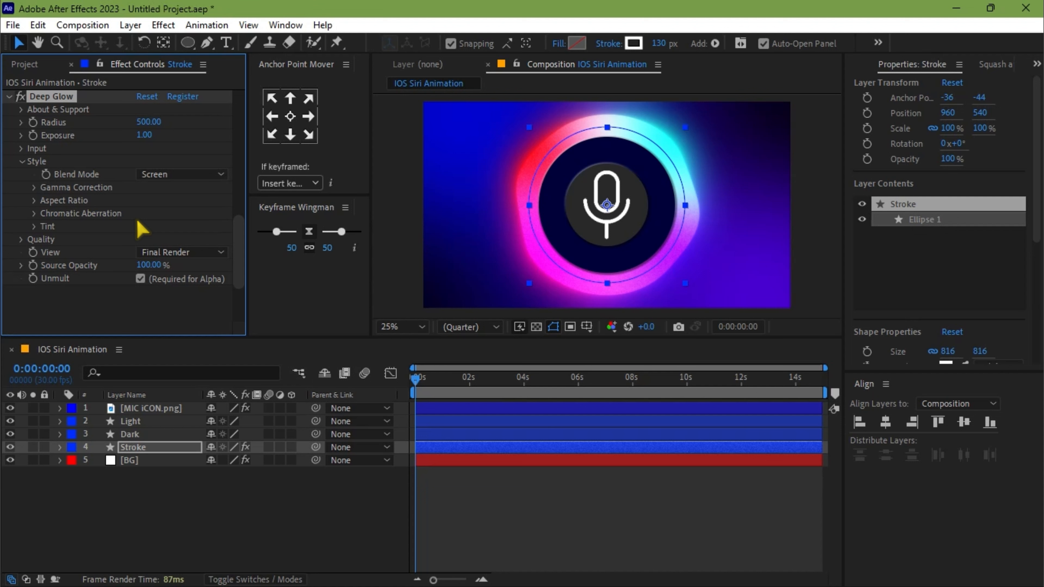
- Set the Deep Glow Radius to 400, its Exposure to 0.60 and its Blend Mode to Add
{"action": "left_click", "coordinate": [148, 122]}
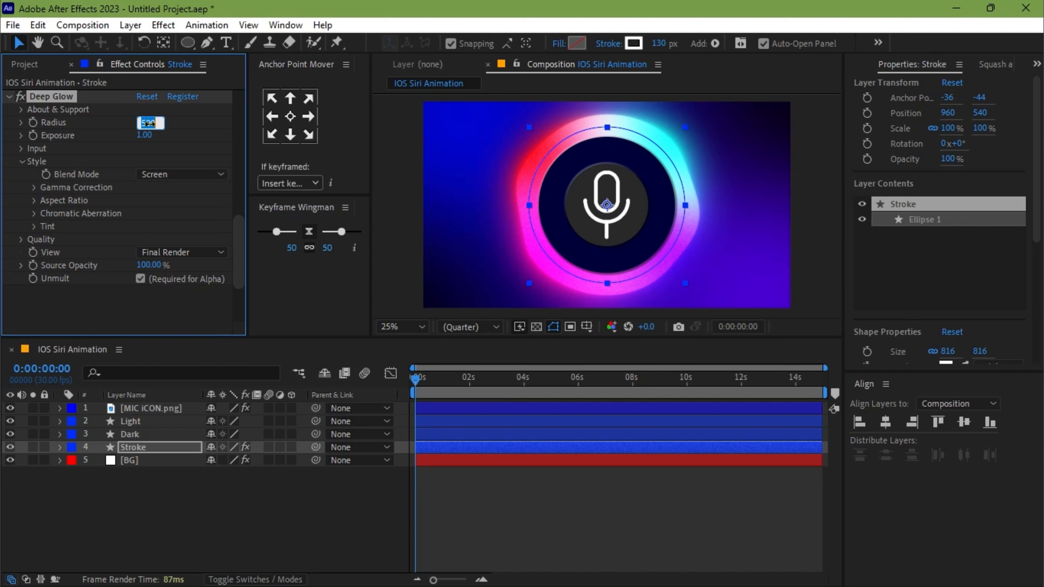
{"action": "type", "text": "400"}
{"action": "key", "text": "Return"}
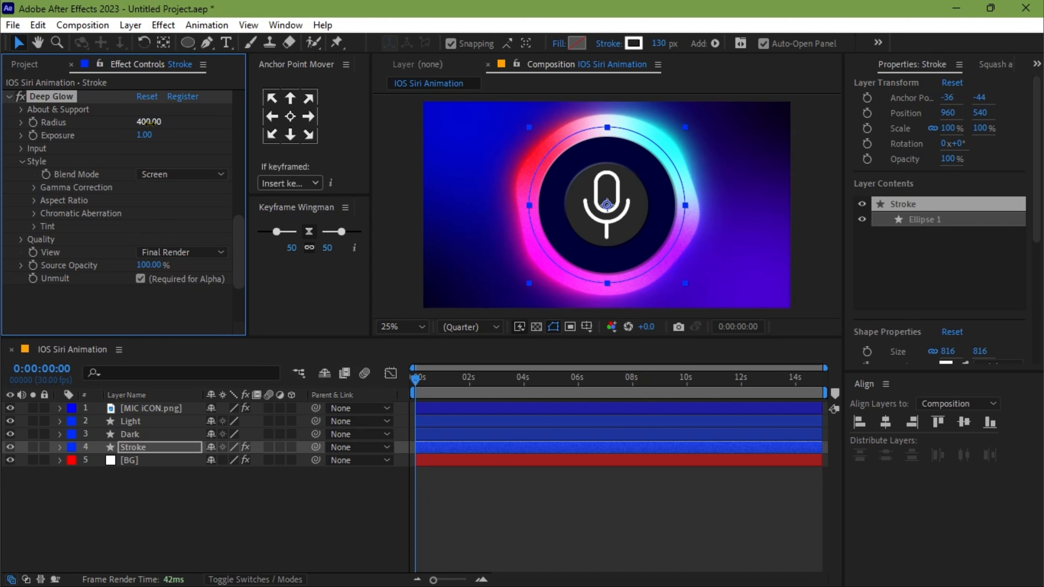
{"action": "left_click", "coordinate": [145, 136]}
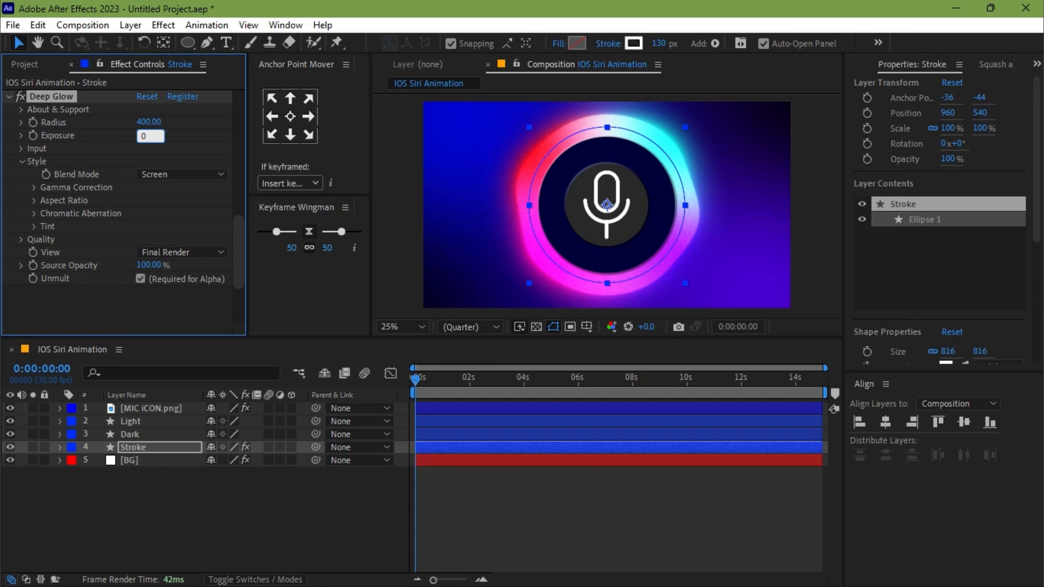
{"action": "key", "text": "Return"}
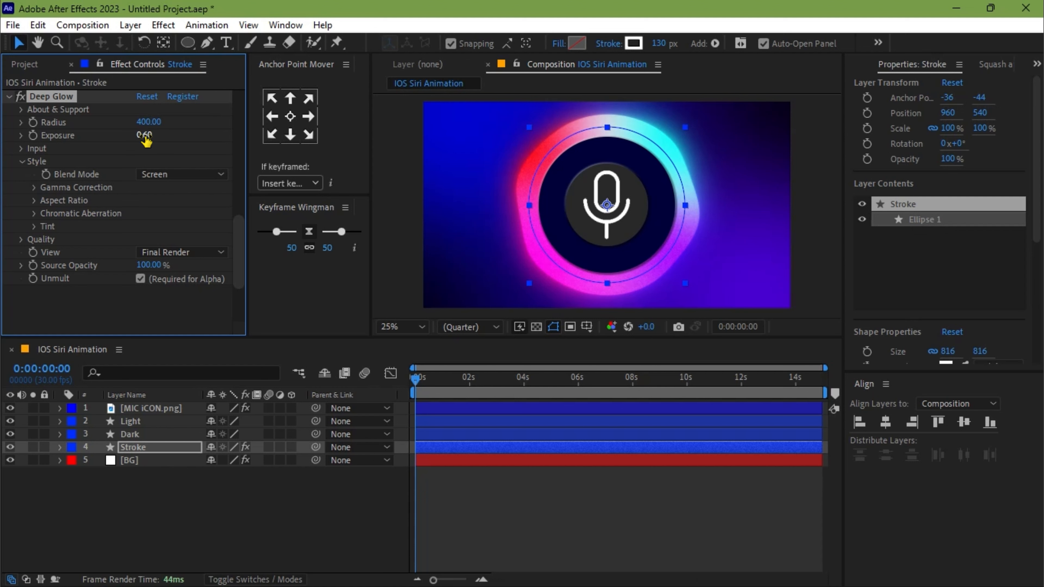
{"action": "left_click", "coordinate": [175, 176]}
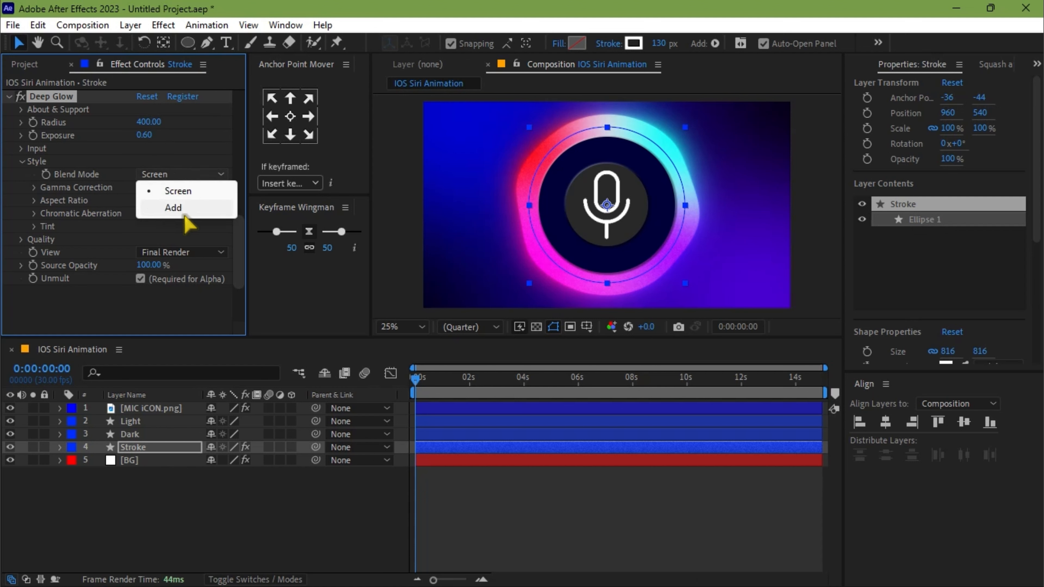
{"action": "left_click", "coordinate": [176, 208]}
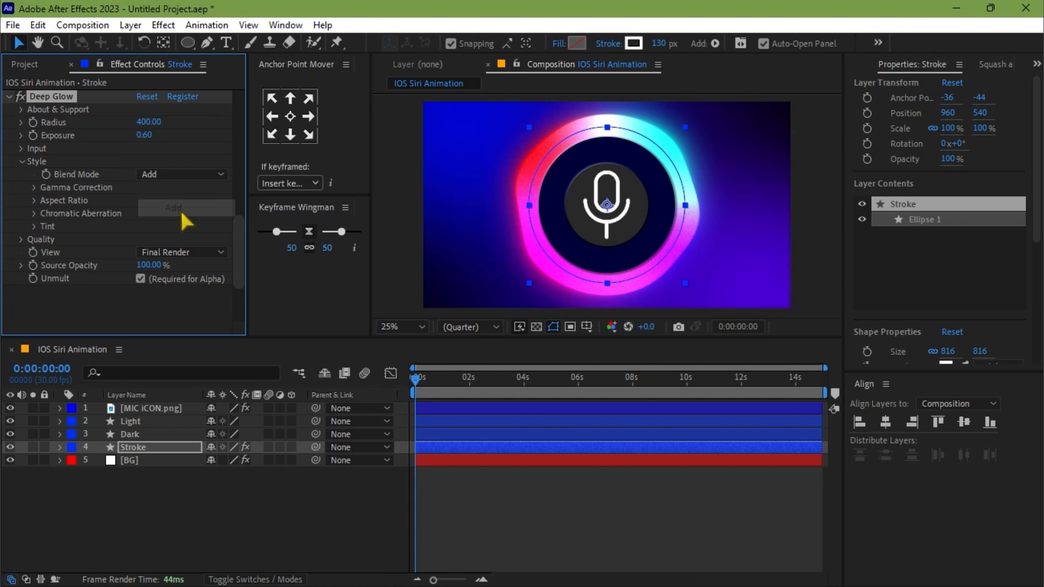
- Enable Deep Glow's Chromatic Aberration with an Amount of about 0.52% and raise the Downsample value under Quality
{"action": "left_click", "coordinate": [34, 213]}
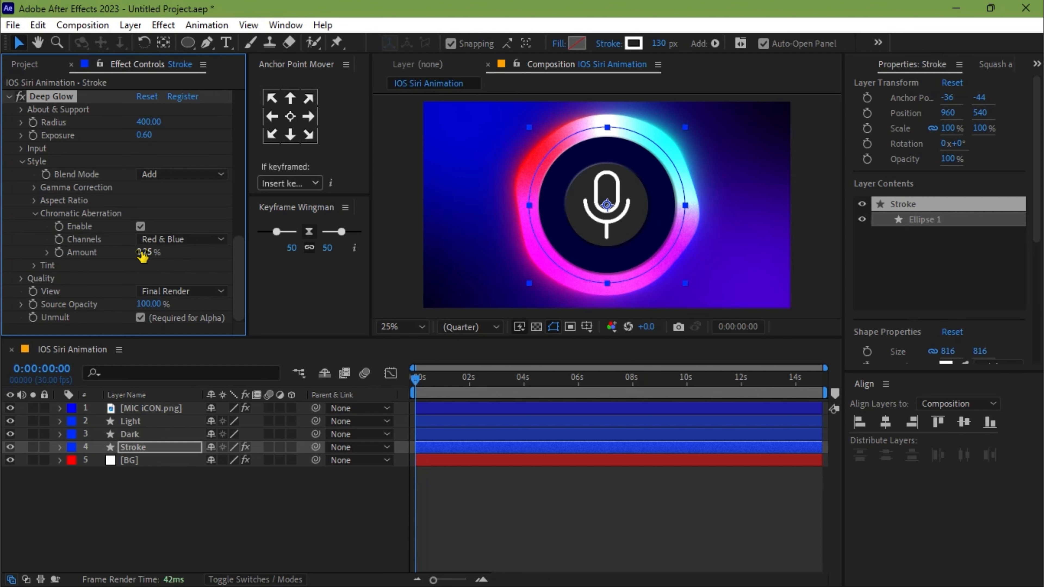
{"action": "left_click_drag", "start_coordinate": [142, 254], "coordinate": [166, 252]}
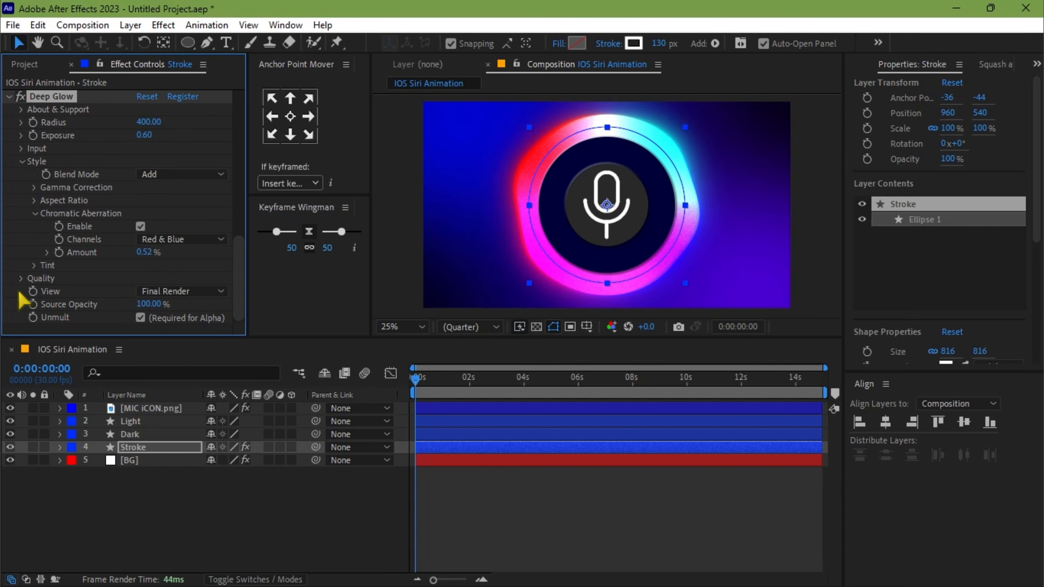
{"action": "left_click", "coordinate": [21, 279]}
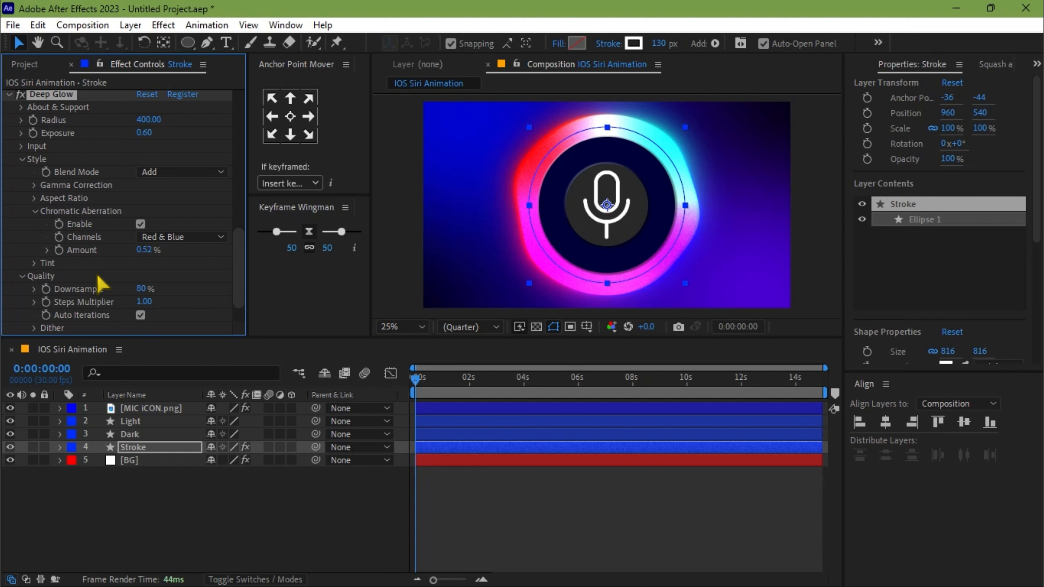
{"action": "left_click_drag", "start_coordinate": [142, 293], "coordinate": [164, 293]}
- Preview the glowing ring animation from the start of the composition
{"action": "scroll", "coordinate": [82, 206], "scroll_direction": "up", "scroll_amount": 15}
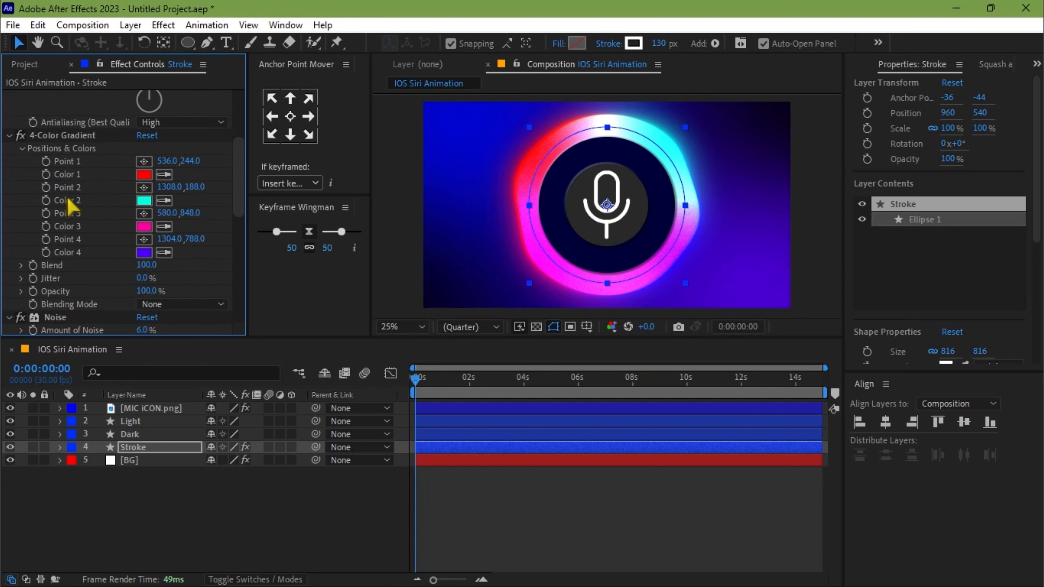
{"action": "scroll", "coordinate": [109, 183], "scroll_direction": "up", "scroll_amount": 4}
{"action": "key", "text": "space"}
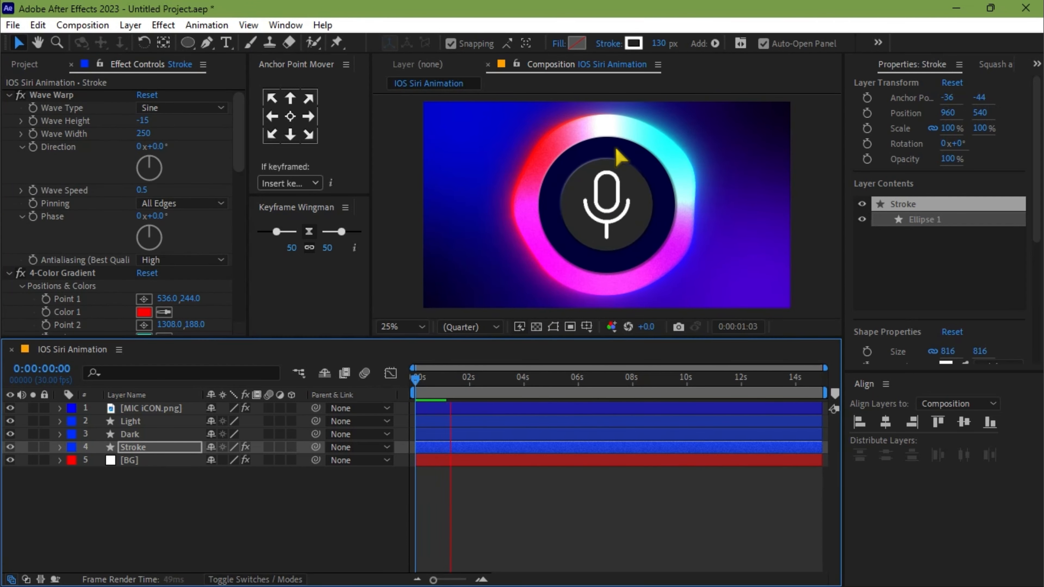
- Sample the gradient's turquoise for Color 4 and change Color 2 to blue
{"action": "scroll", "coordinate": [49, 230], "scroll_direction": "down", "scroll_amount": 6}
{"action": "scroll", "coordinate": [50, 231], "scroll_direction": "down", "scroll_amount": 2}
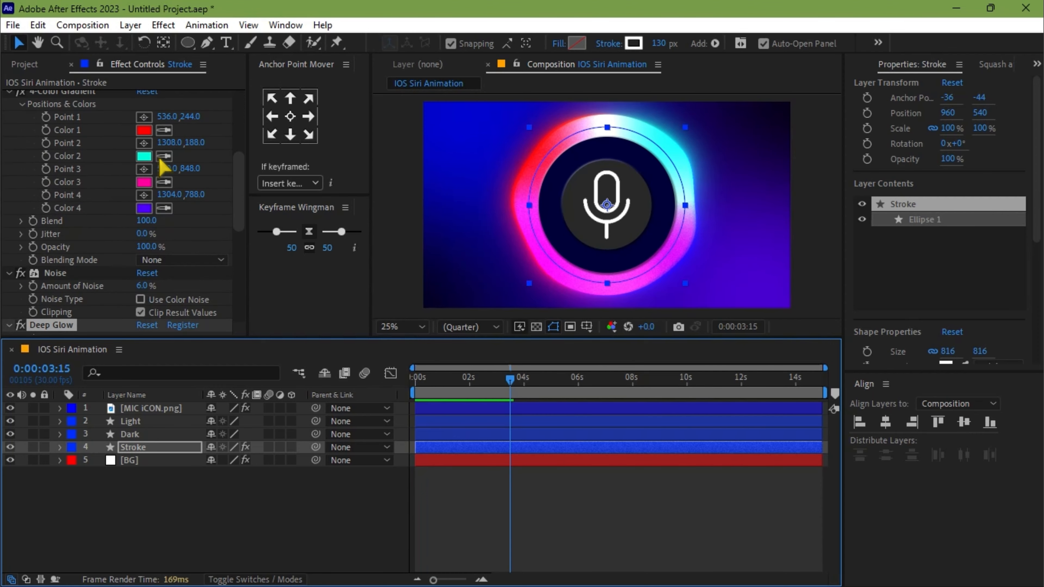
{"action": "left_click", "coordinate": [163, 208]}
{"action": "left_click", "coordinate": [145, 156]}
{"action": "left_click", "coordinate": [143, 156]}
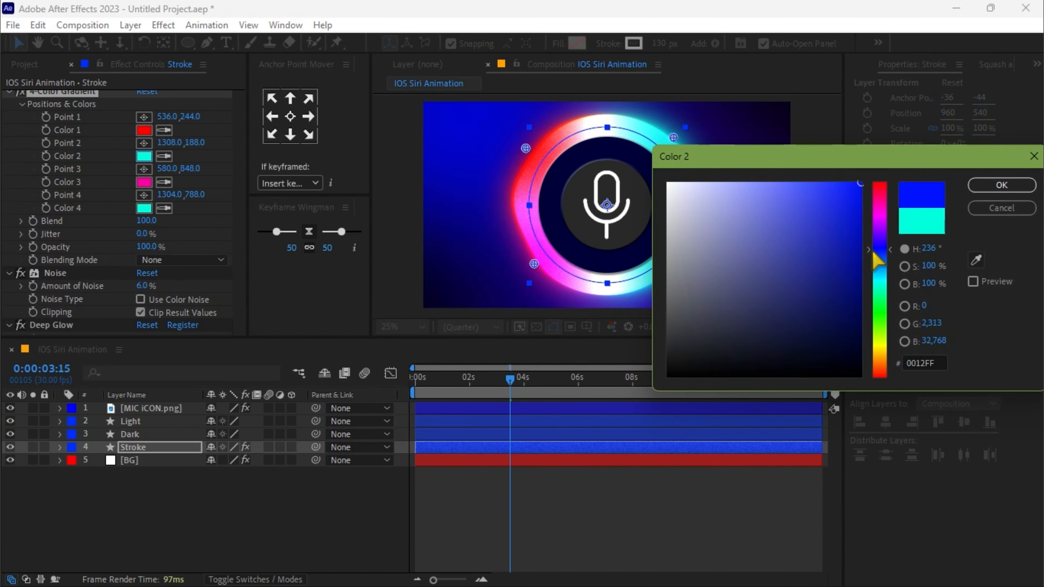
{"action": "left_click", "coordinate": [1014, 191]}
- Rearrange the gradient points, with Point 1 at about 1432, 248 and Point 2 at about 520, 156, and return to the start
{"action": "mouse_move", "coordinate": [526, 148]}
{"action": "left_mouse_down"}
{"action": "mouse_move", "coordinate": [699, 153]}
{"action": "mouse_move", "coordinate": [523, 132]}
{"action": "left_mouse_up"}
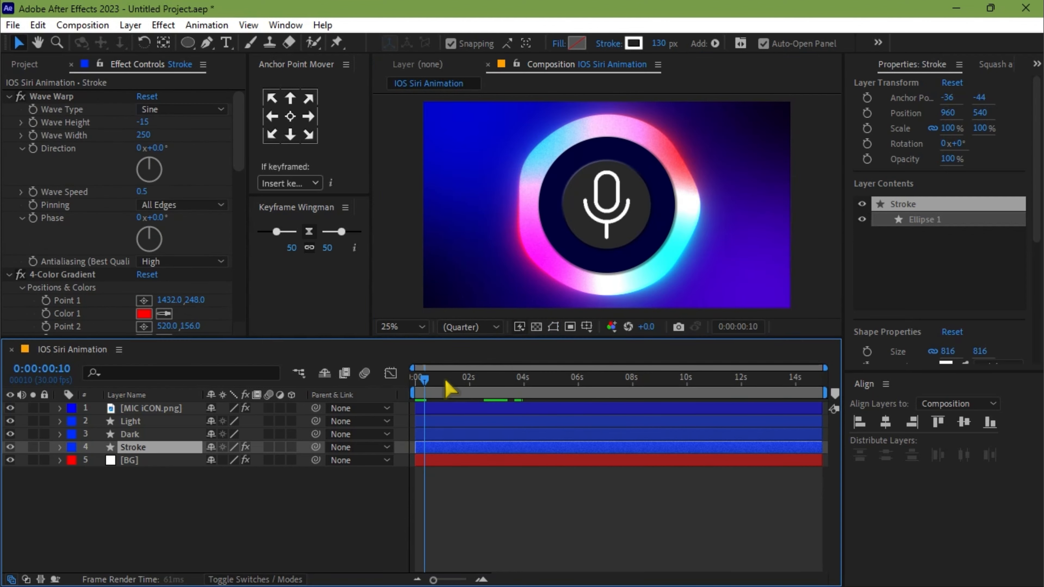
{"action": "left_click_drag", "start_coordinate": [445, 381], "coordinate": [412, 383]}
{"action": "left_click", "coordinate": [154, 510]}
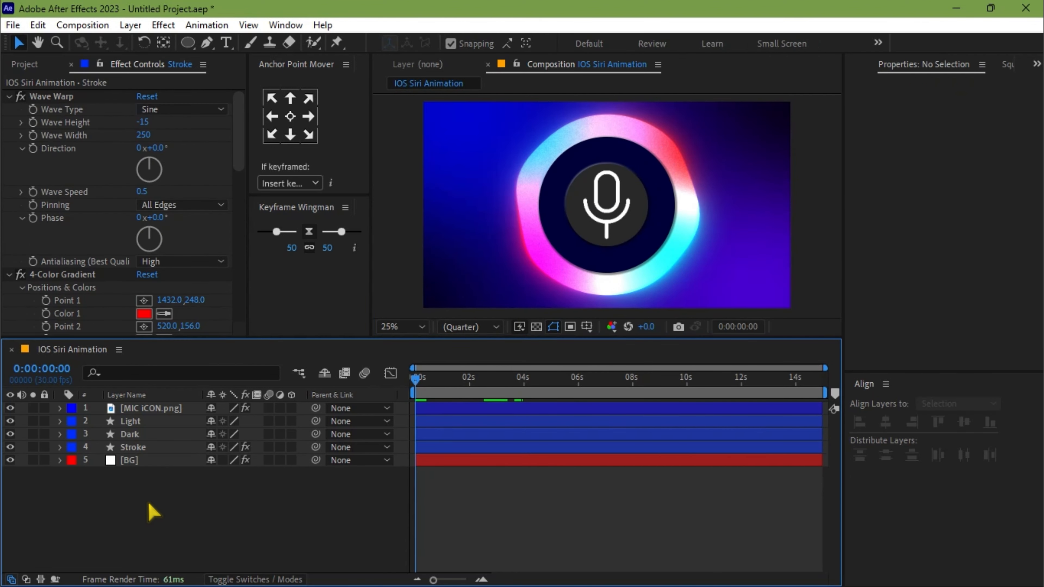
- Add Hand Cursor.png to the center of the composition as the uppermost layer and apply the Invert effect to it
{"action": "left_click", "coordinate": [21, 66]}
{"action": "left_click_drag", "start_coordinate": [45, 205], "coordinate": [604, 209]}
{"action": "key", "text": "ctrl+space"}
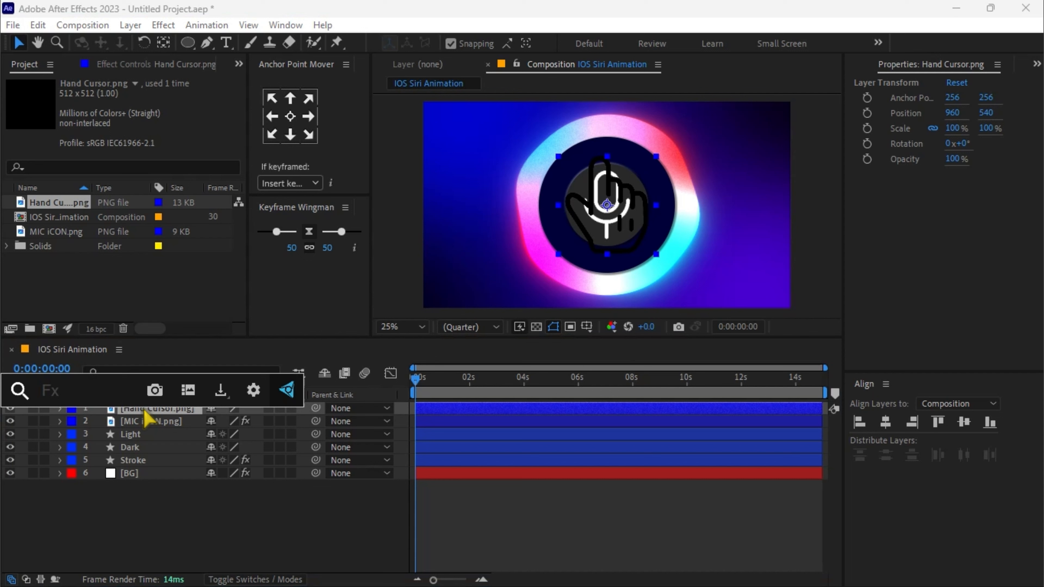
{"action": "type", "text": "inver"}
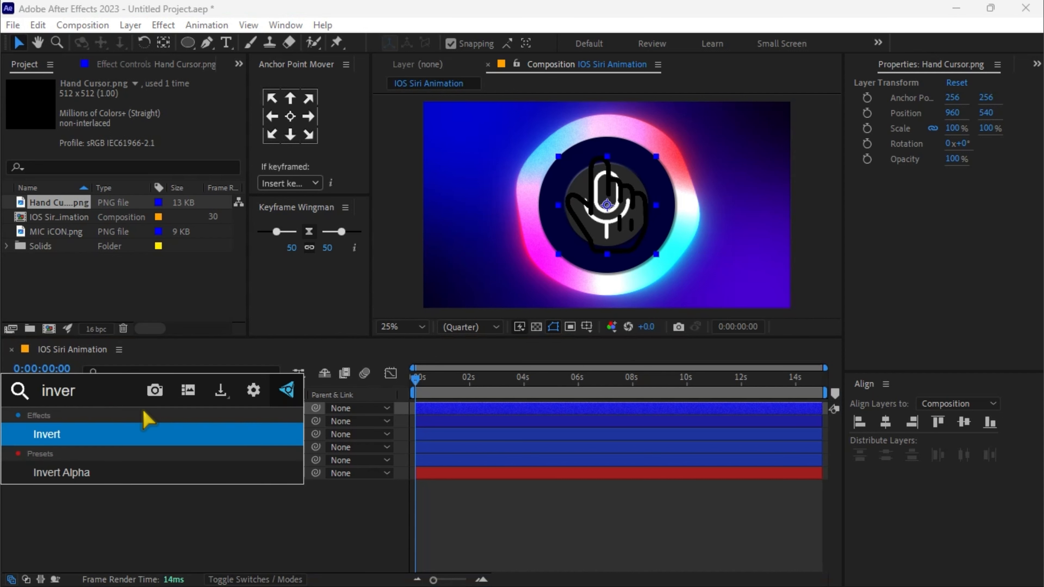
{"action": "key", "text": "Return"}
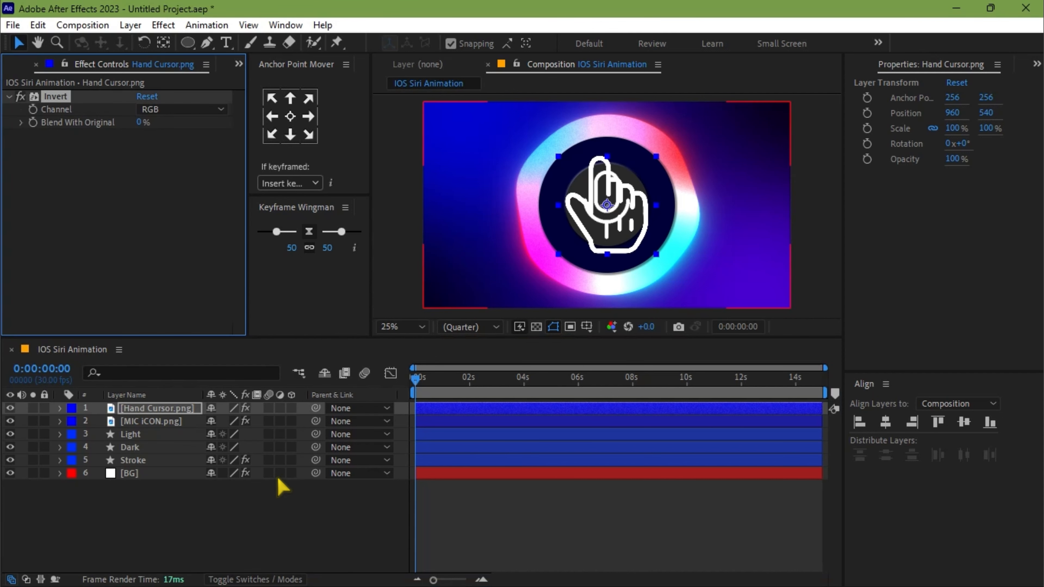
- Scale the hand cursor to 30% and place it beside the ring's left edge at about 356, 540
{"action": "key", "text": "s"}
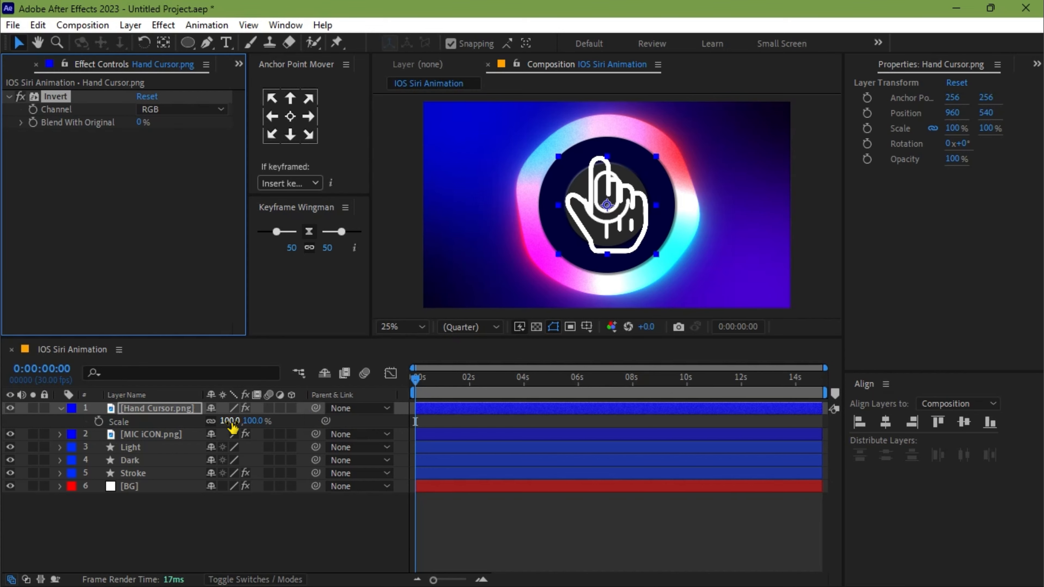
{"action": "left_click_drag", "start_coordinate": [231, 423], "coordinate": [265, 439]}
{"action": "left_click_drag", "start_coordinate": [624, 230], "coordinate": [509, 229]}
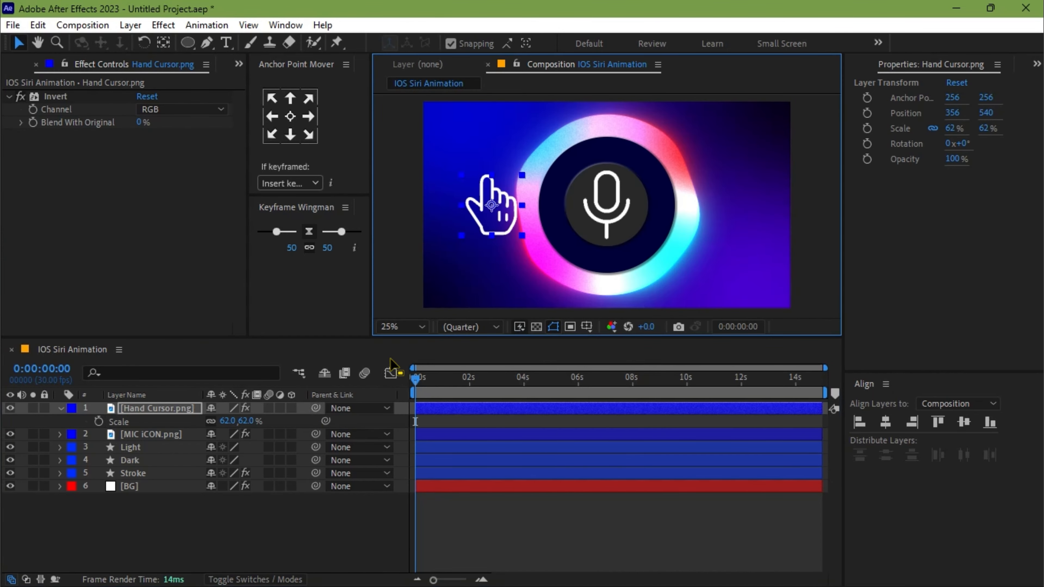
{"action": "left_click", "coordinate": [227, 421]}
{"action": "type", "text": "50"}
{"action": "key", "text": "Return"}
{"action": "left_click", "coordinate": [226, 422]}
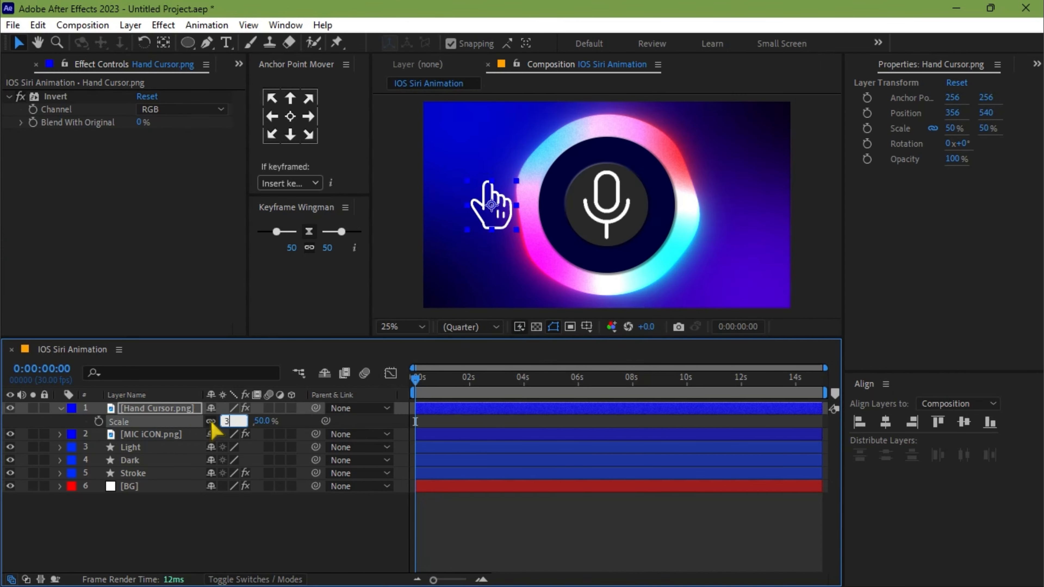
{"action": "type", "text": "30"}
{"action": "key", "text": "Return"}
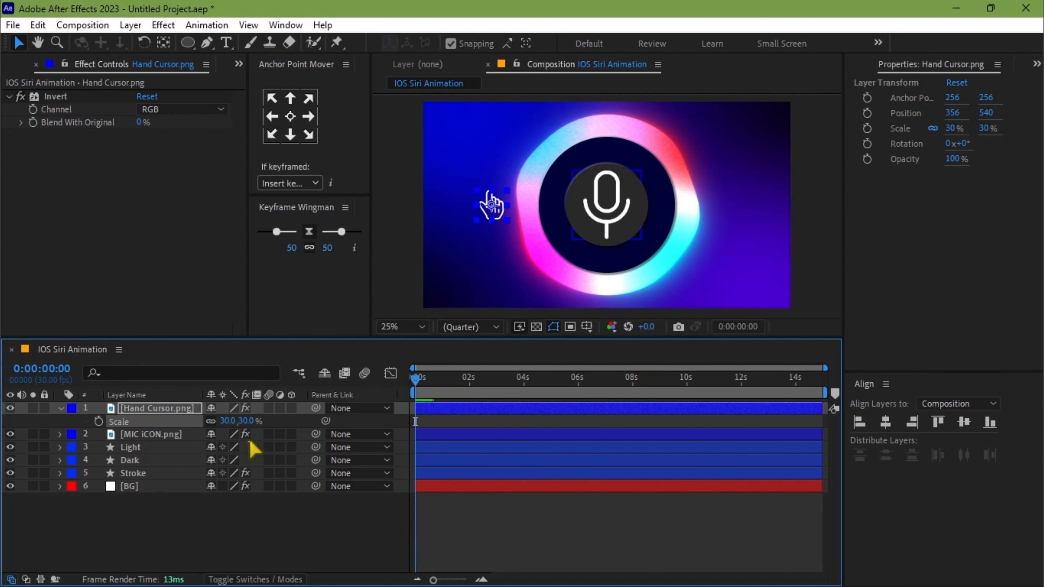
- Add a Position keyframe to the Hand Cursor layer at 0:00:00:00
{"action": "key", "text": "s"}
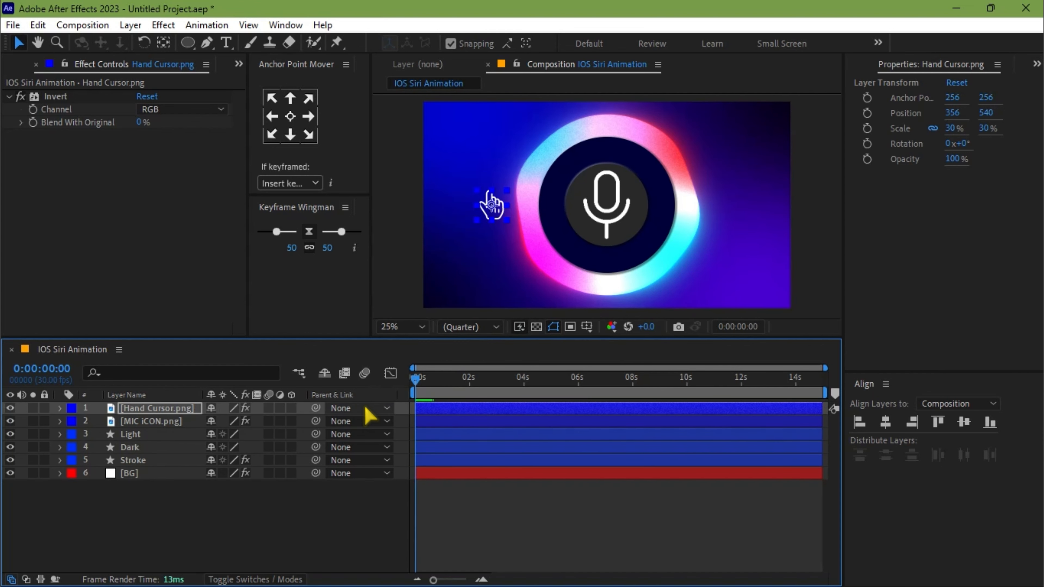
{"action": "left_click", "coordinate": [144, 405]}
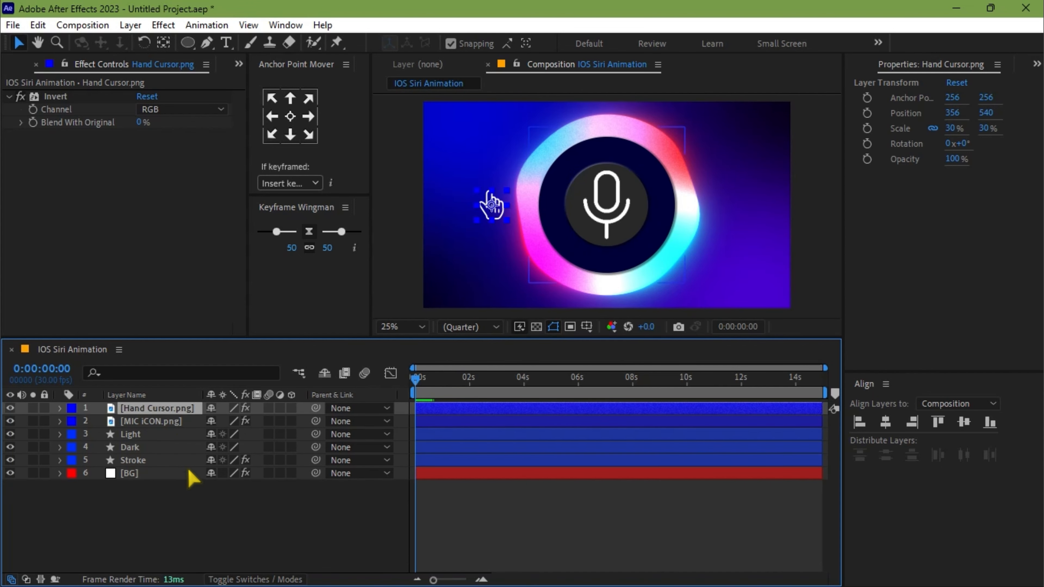
{"action": "left_click", "coordinate": [867, 113]}
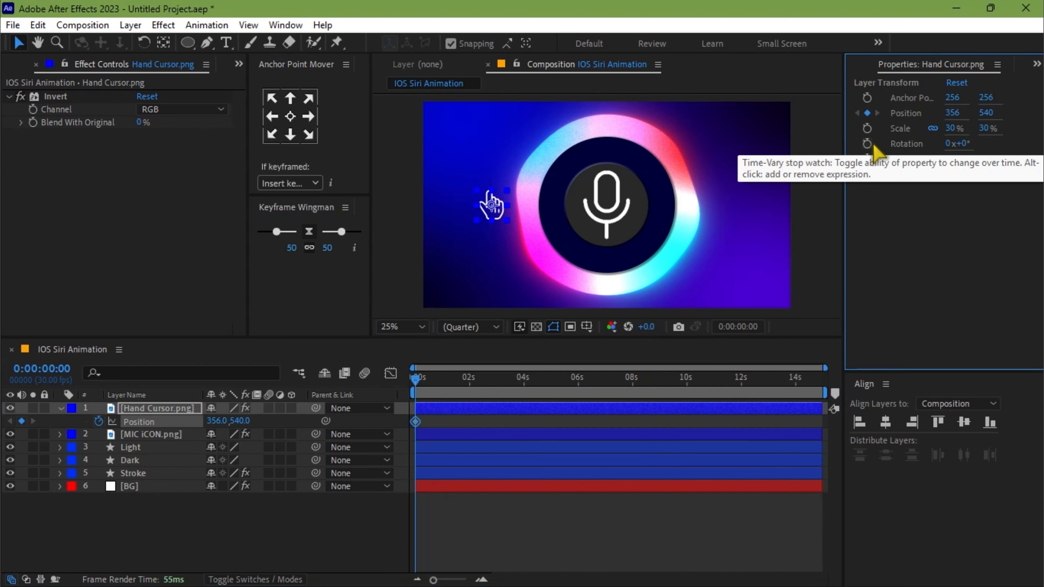
- Keyframe the hand cursor's rotation and its position over the microphone at about 1019, 540, with both keyframes at 0:00:03:07
{"action": "left_click", "coordinate": [868, 143]}
{"action": "left_click_drag", "start_coordinate": [493, 205], "coordinate": [628, 217]}
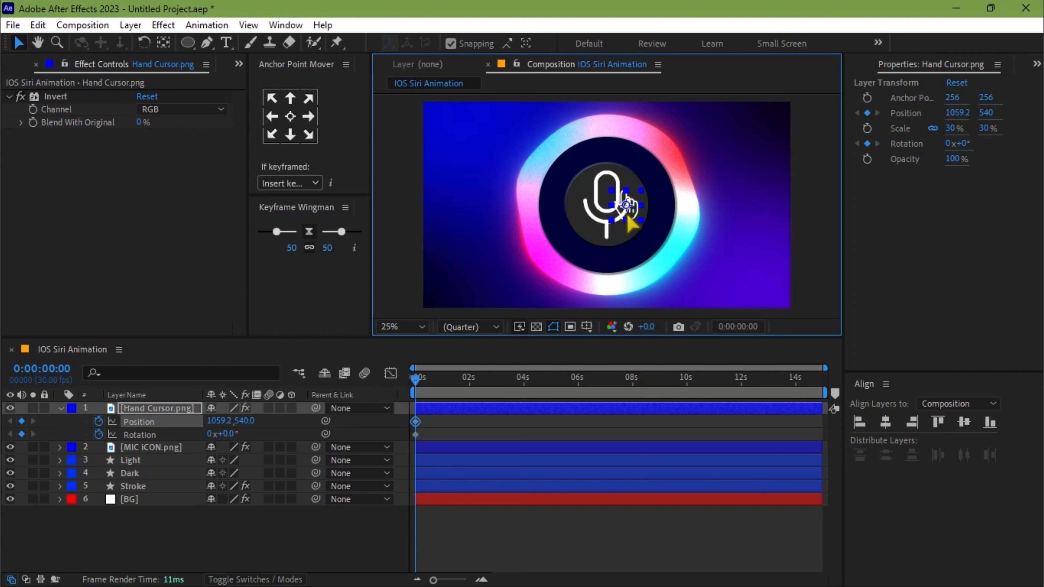
{"action": "left_click_drag", "start_coordinate": [441, 421], "coordinate": [509, 437]}
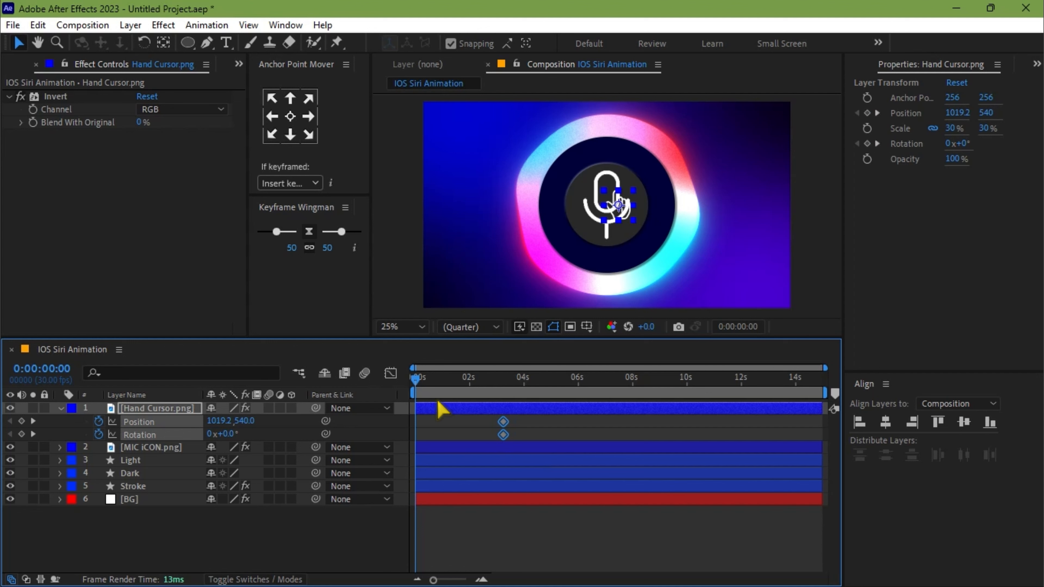
- At 0:00:00:00, place the hand cursor beyond the canvas's left edge at X about -112 and set its rotation to 90°
{"action": "left_click_drag", "start_coordinate": [438, 394], "coordinate": [395, 392]}
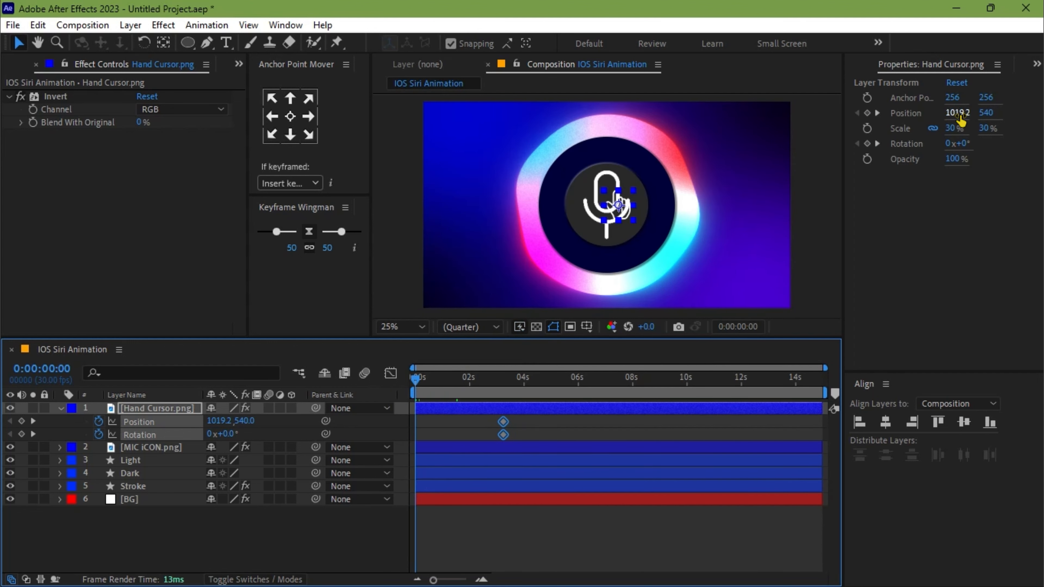
{"action": "left_click_drag", "start_coordinate": [960, 114], "coordinate": [705, 117]}
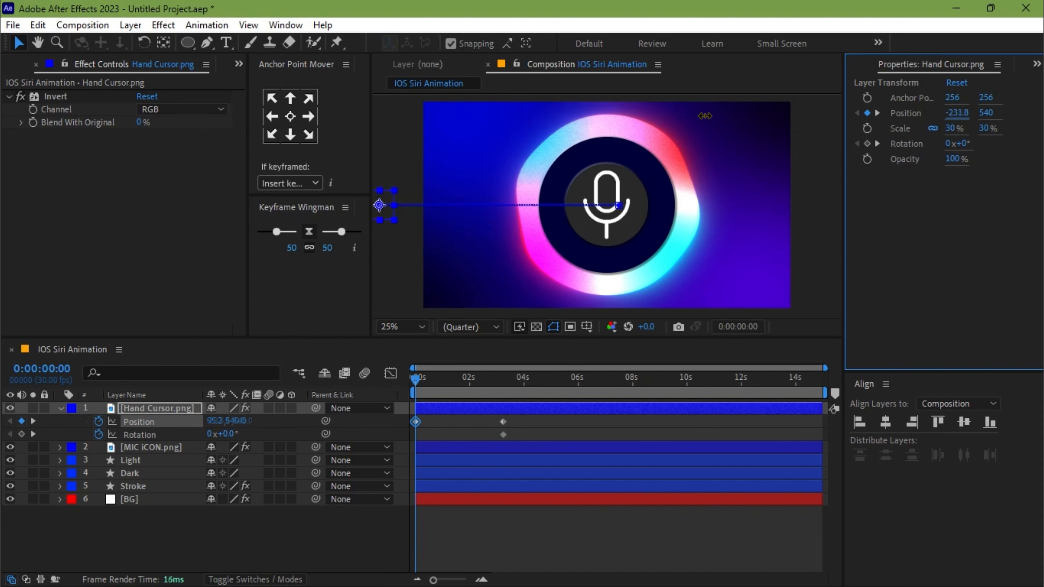
{"action": "left_click", "coordinate": [963, 143]}
{"action": "type", "text": "9"}
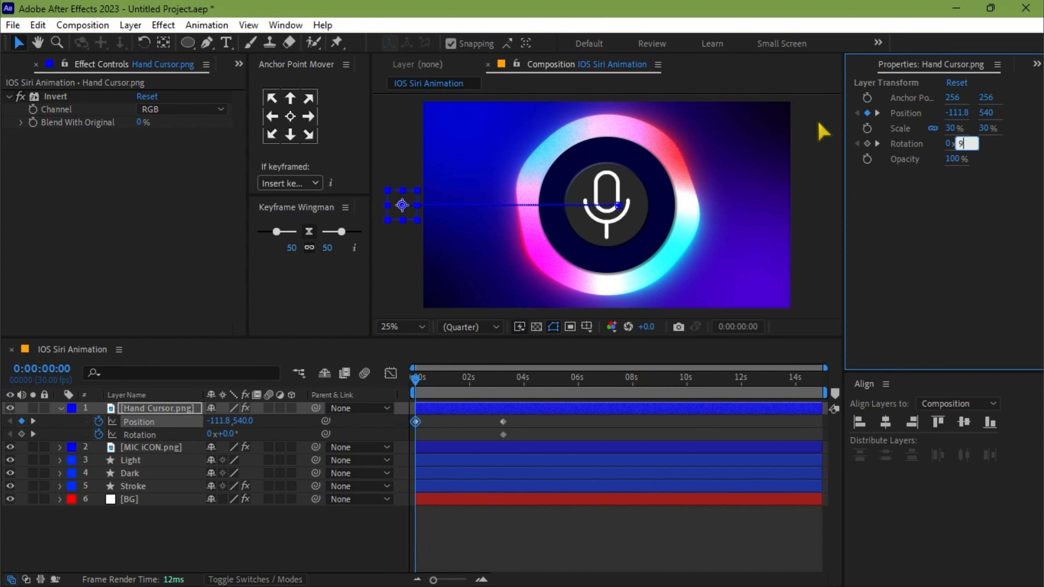
{"action": "type", "text": "0"}
{"action": "key", "text": "Return"}
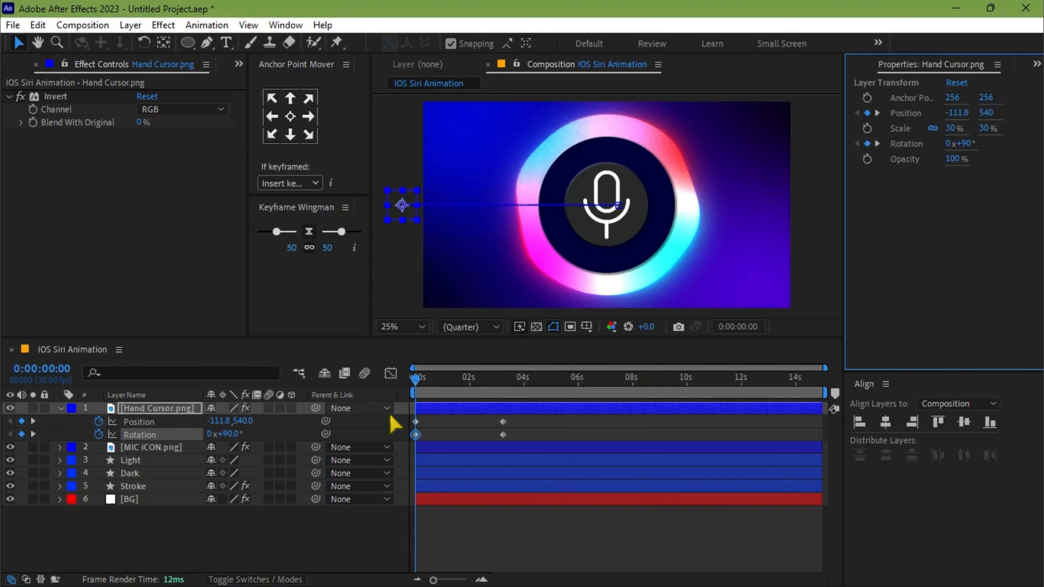
- Preview the hand's entrance, then set its rotation to -20° at the 0:00:03:07 keyframe
{"action": "key", "text": "space"}
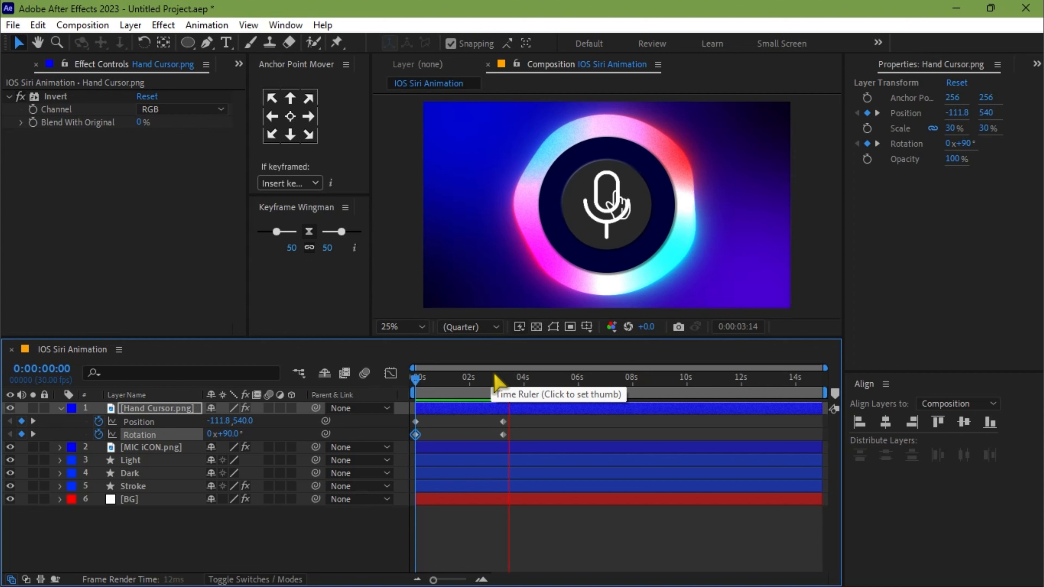
{"action": "left_click", "coordinate": [520, 380]}
{"action": "left_click_drag", "start_coordinate": [522, 380], "coordinate": [506, 380]}
{"action": "left_click", "coordinate": [963, 144]}
{"action": "left_click_drag", "start_coordinate": [963, 144], "coordinate": [969, 149]}
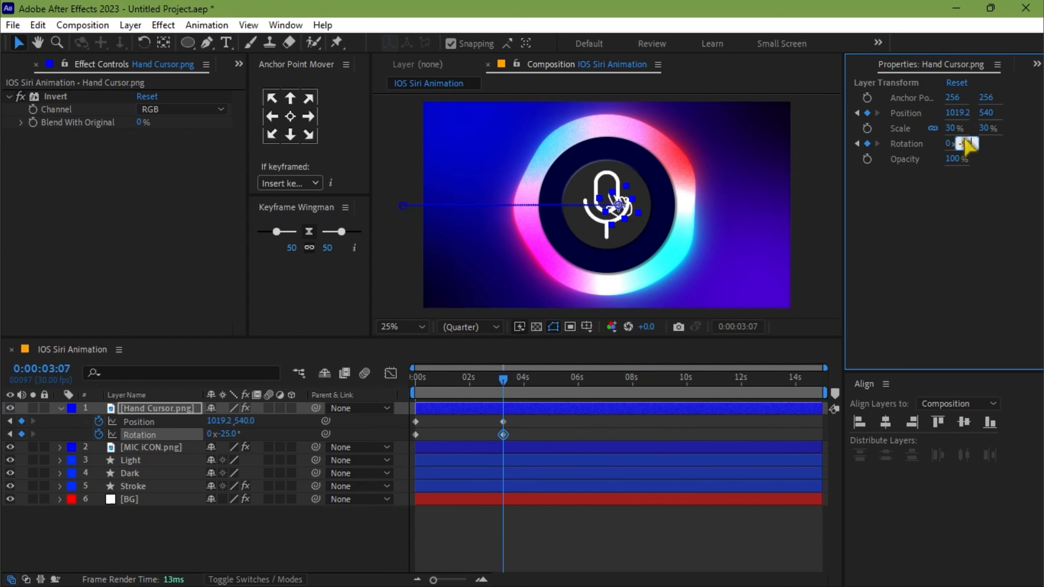
{"action": "key", "text": "Return"}
{"action": "left_click", "coordinate": [969, 144]}
{"action": "type", "text": "90"}
{"action": "key", "text": "Return"}
{"action": "type", "text": "-21"}
{"action": "key", "text": "Return"}
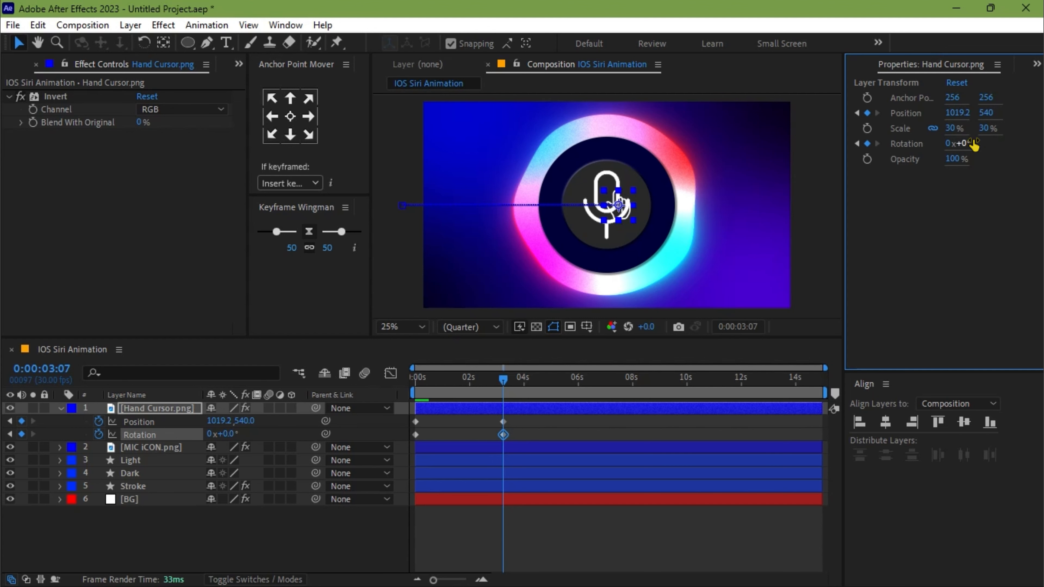
{"action": "type", "text": "-20"}
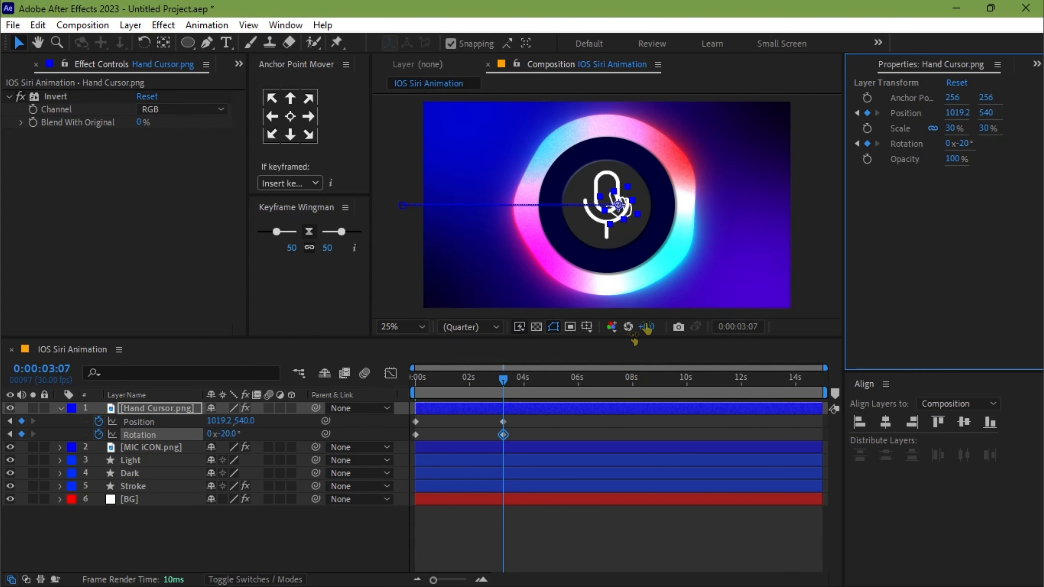
- Add Position and Rotation keyframes to the hand cursor at 0:00:05:01 to hold its pose over the microphone
{"action": "left_click_drag", "start_coordinate": [512, 387], "coordinate": [573, 389]}
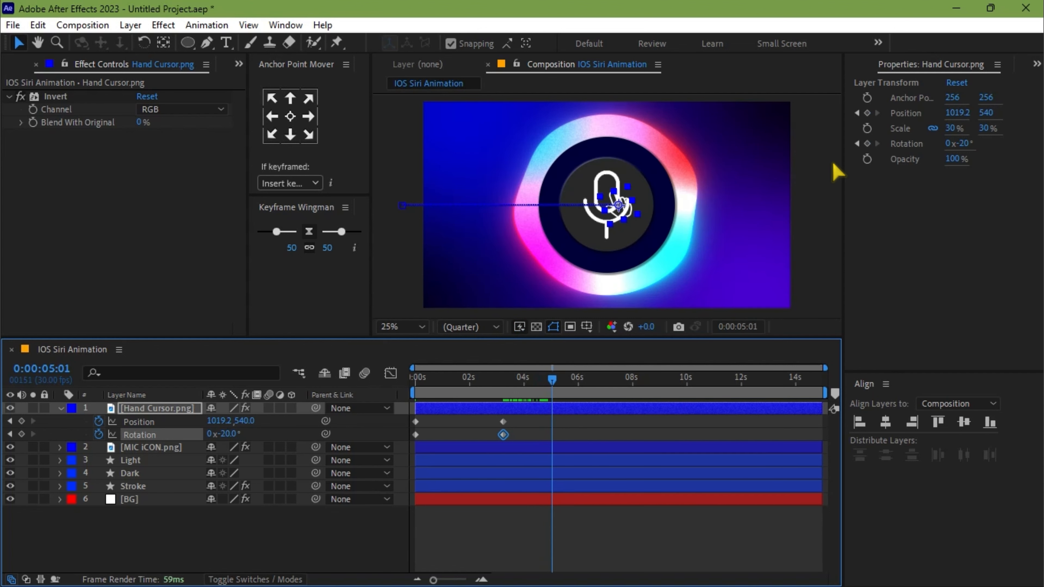
{"action": "left_click", "coordinate": [867, 113]}
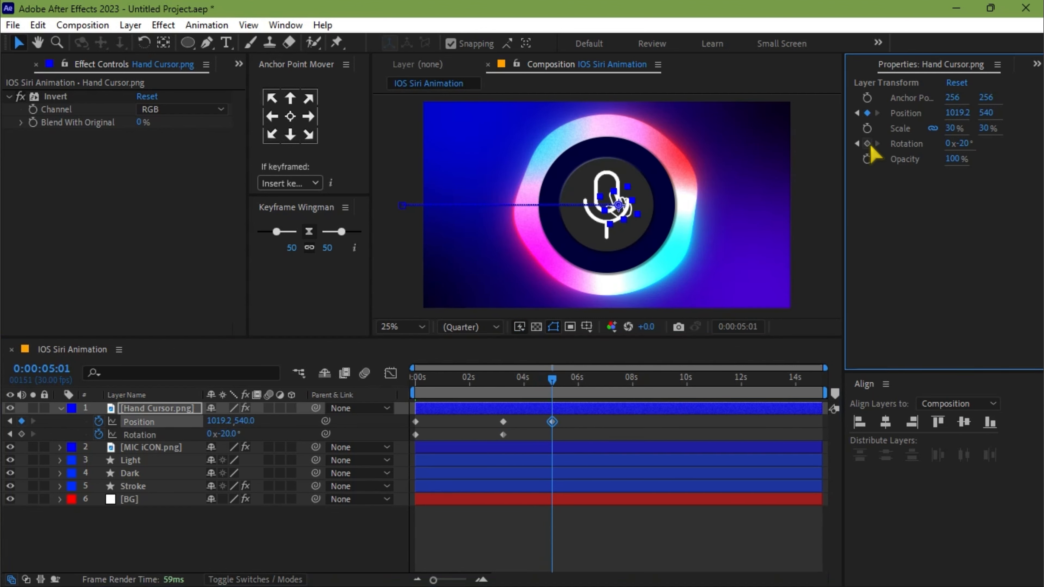
{"action": "left_click", "coordinate": [867, 143]}
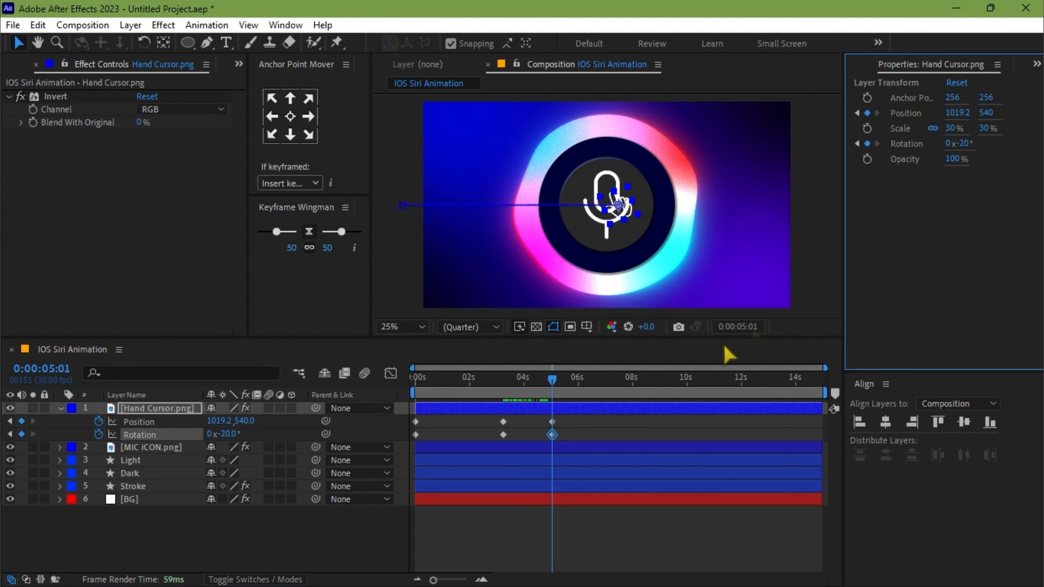
- At 0:00:06:26, move the hand cursor beyond the canvas's right edge to about 2041, 508 and turn it back upright
{"action": "left_click_drag", "start_coordinate": [555, 387], "coordinate": [605, 386]}
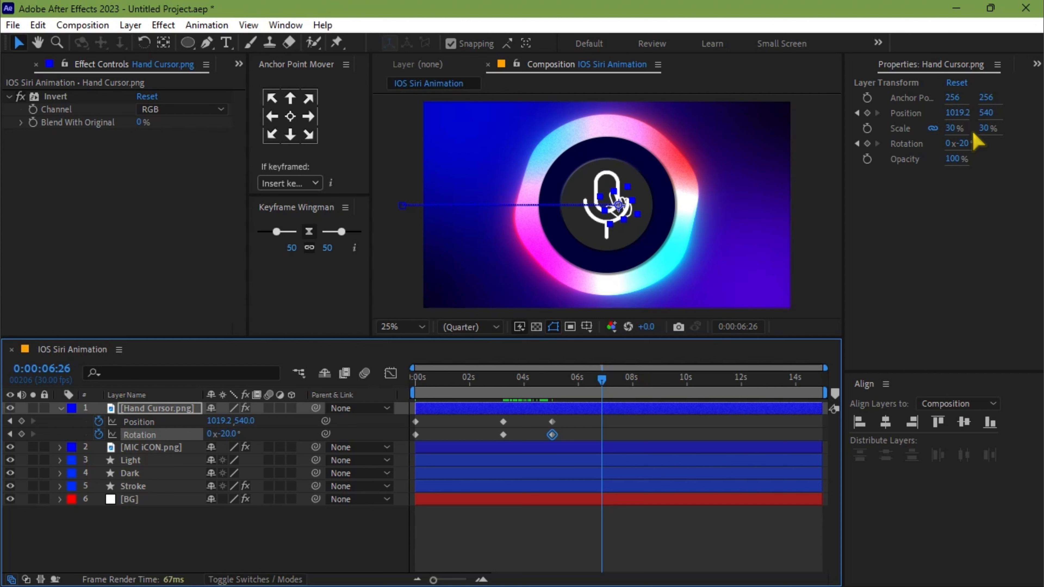
{"action": "left_click_drag", "start_coordinate": [954, 113], "coordinate": [1021, 121]}
{"action": "left_click_drag", "start_coordinate": [689, 204], "coordinate": [821, 200]}
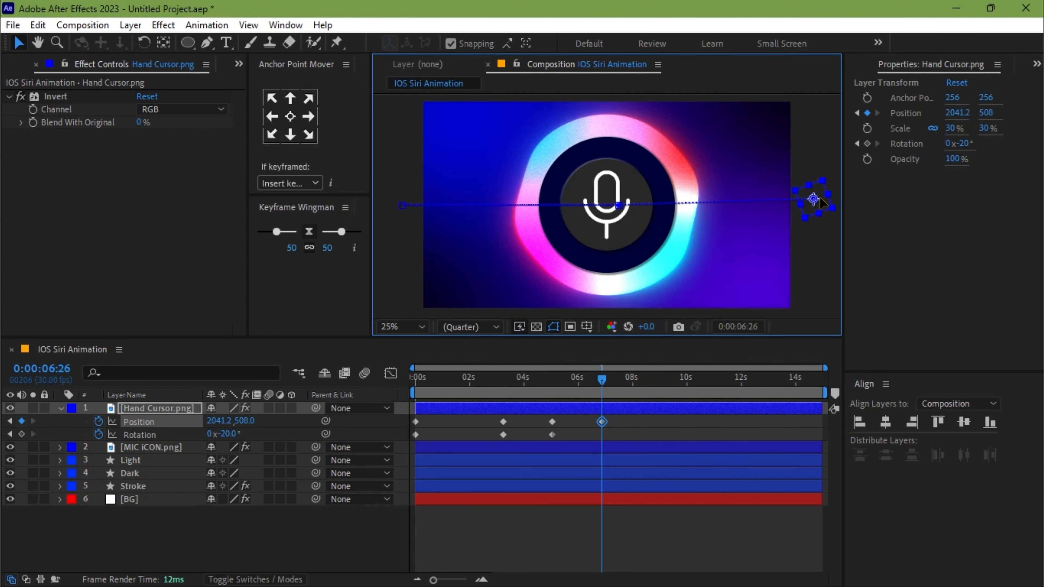
{"action": "left_click", "coordinate": [963, 143]}
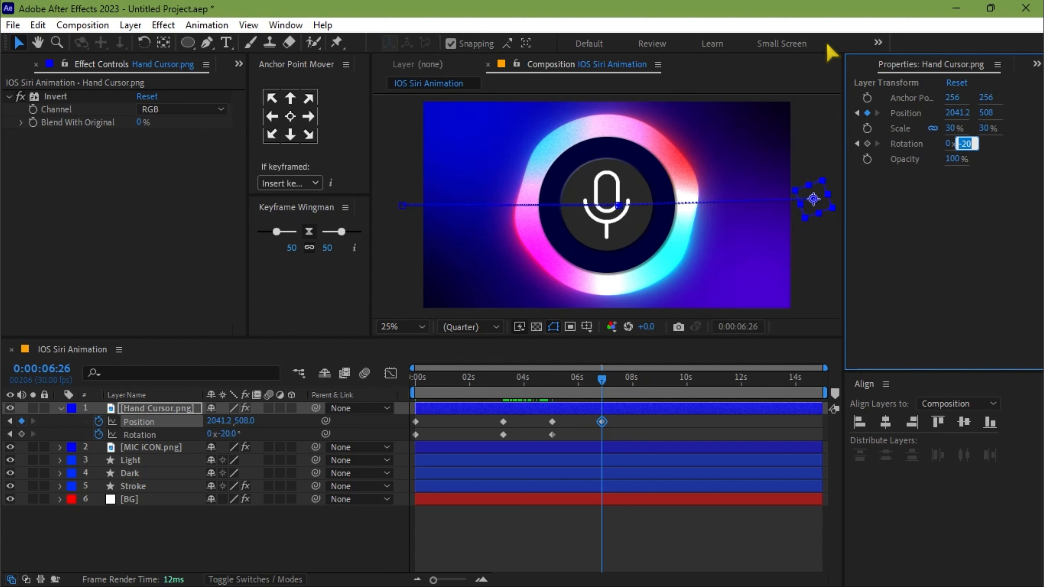
{"action": "key", "text": "Return"}
- Preview the hand's exit and apply Easy Ease to all of its Position and Rotation keyframes
{"action": "left_click_drag", "start_coordinate": [604, 381], "coordinate": [557, 380]}
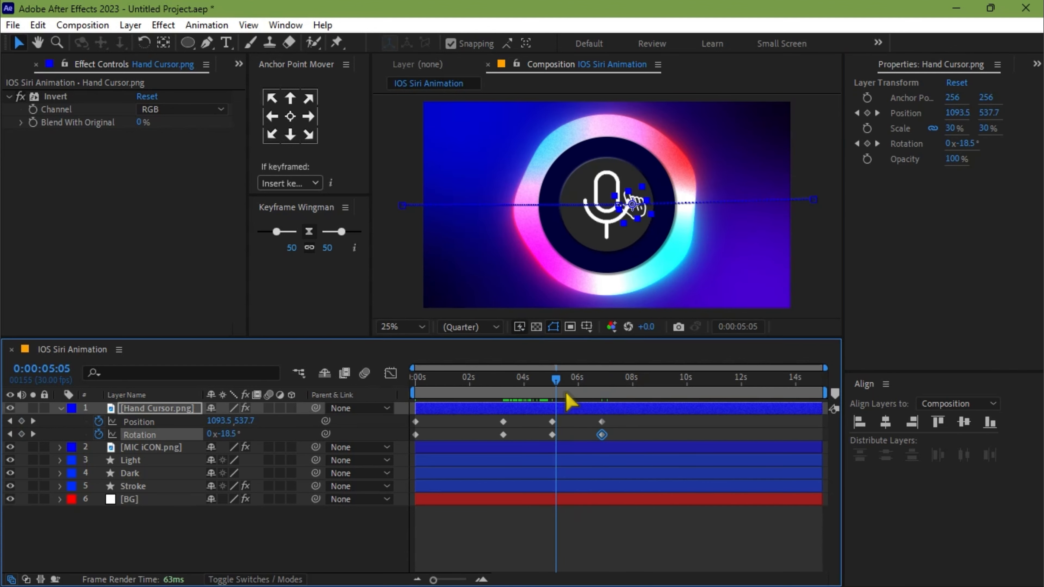
{"action": "key", "text": "space"}
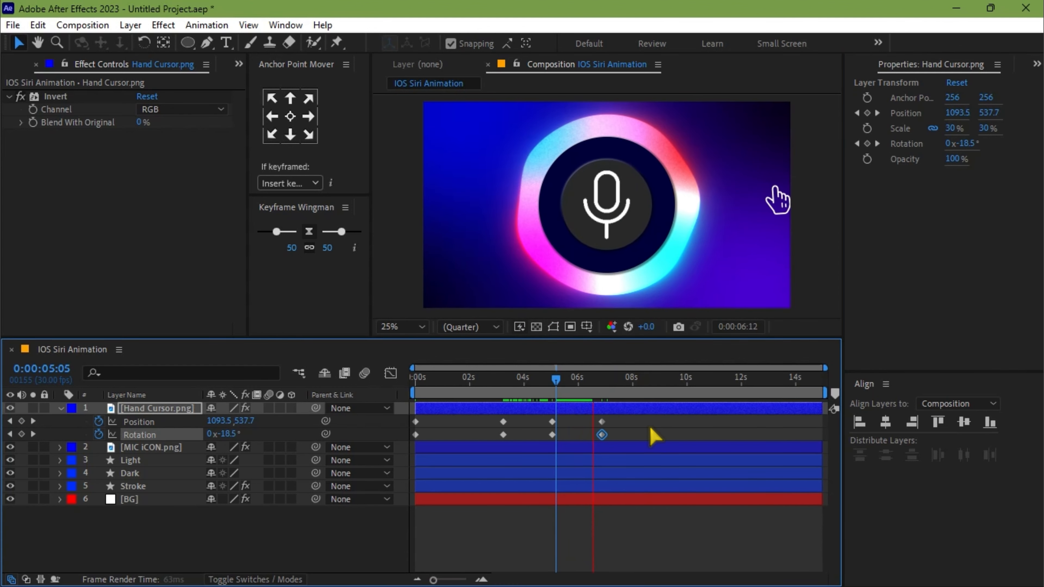
{"action": "left_click_drag", "start_coordinate": [590, 398], "coordinate": [466, 399]}
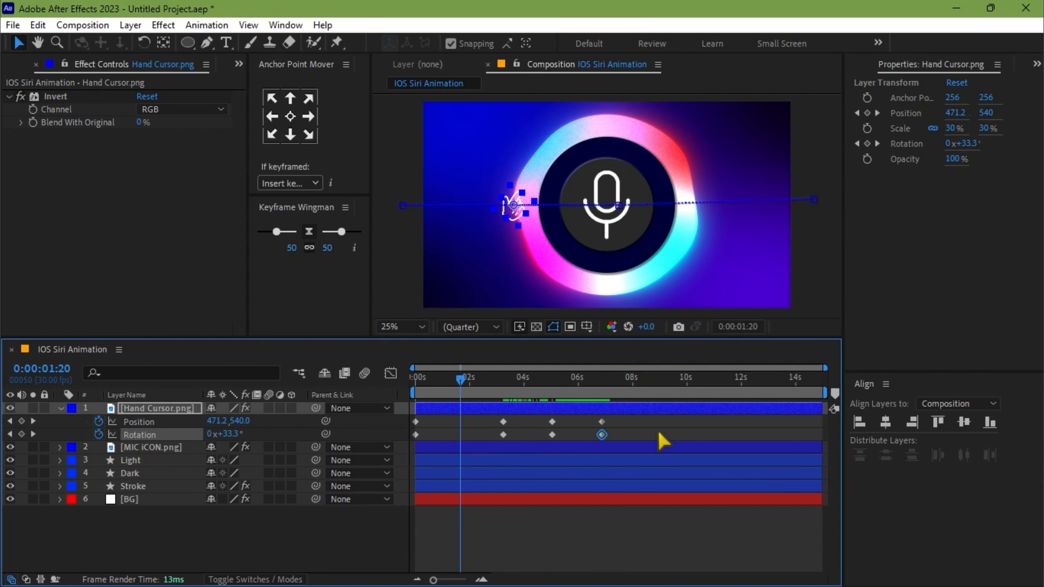
{"action": "left_click_drag", "start_coordinate": [627, 416], "coordinate": [384, 461]}
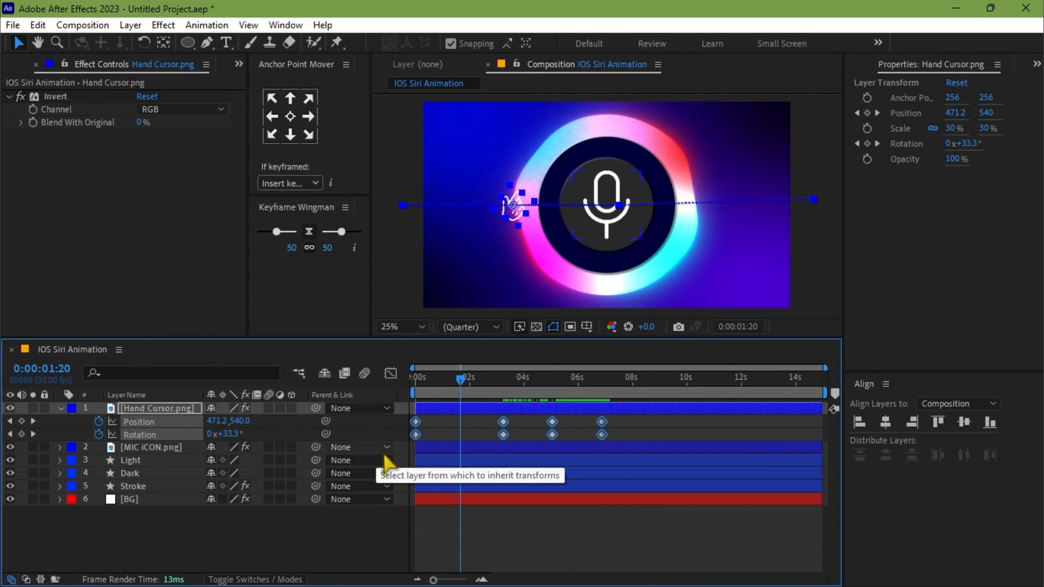
{"action": "key", "text": "F9"}
{"action": "left_click_drag", "start_coordinate": [461, 391], "coordinate": [398, 410]}
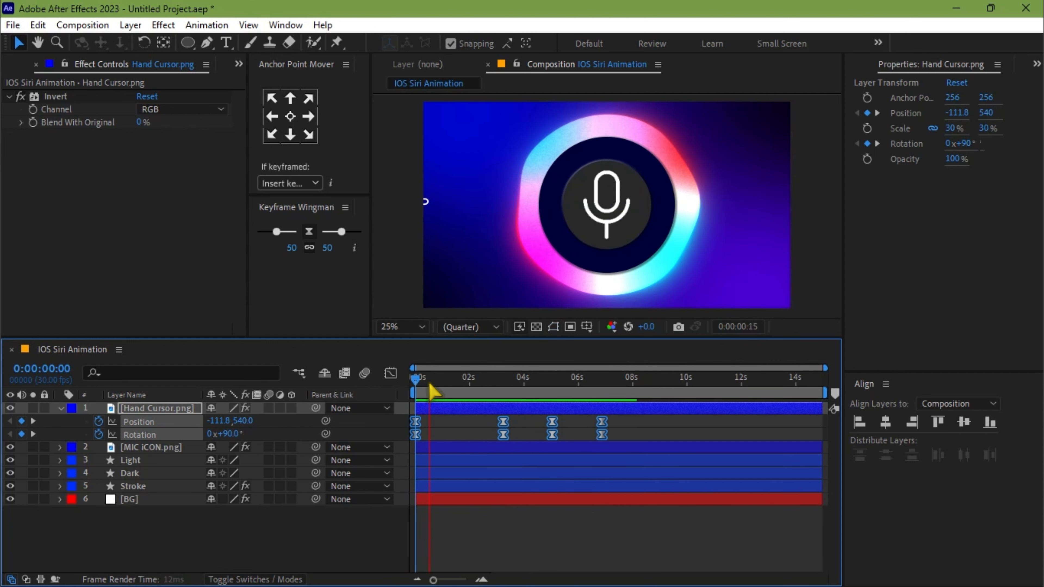
- Add a Scale keyframe to the hand cursor at 0:00:03:13 and set its scale to 25% at 0:00:03:24
{"action": "left_click_drag", "start_coordinate": [415, 376], "coordinate": [515, 393]}
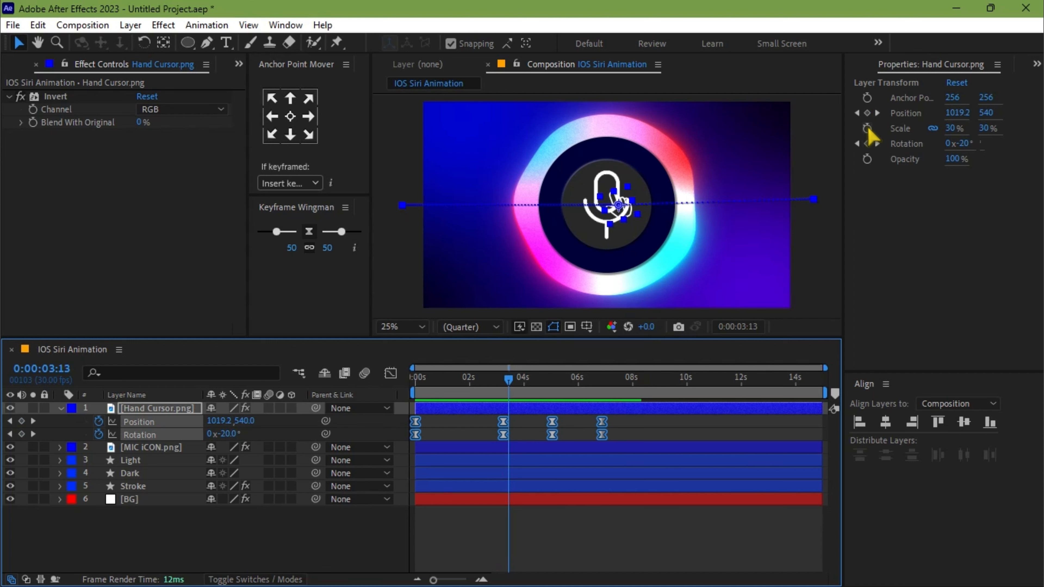
{"action": "left_click", "coordinate": [866, 128]}
{"action": "left_click_drag", "start_coordinate": [509, 380], "coordinate": [519, 379]}
{"action": "left_click", "coordinate": [950, 129]}
{"action": "type", "text": "3"}
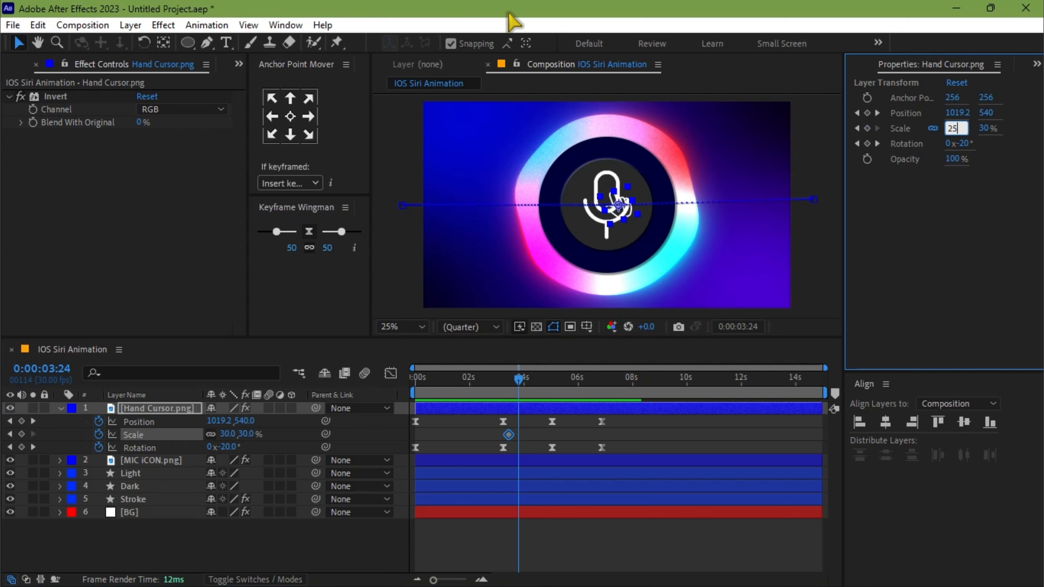
{"action": "type", "text": "5"}
{"action": "key", "text": "Return"}
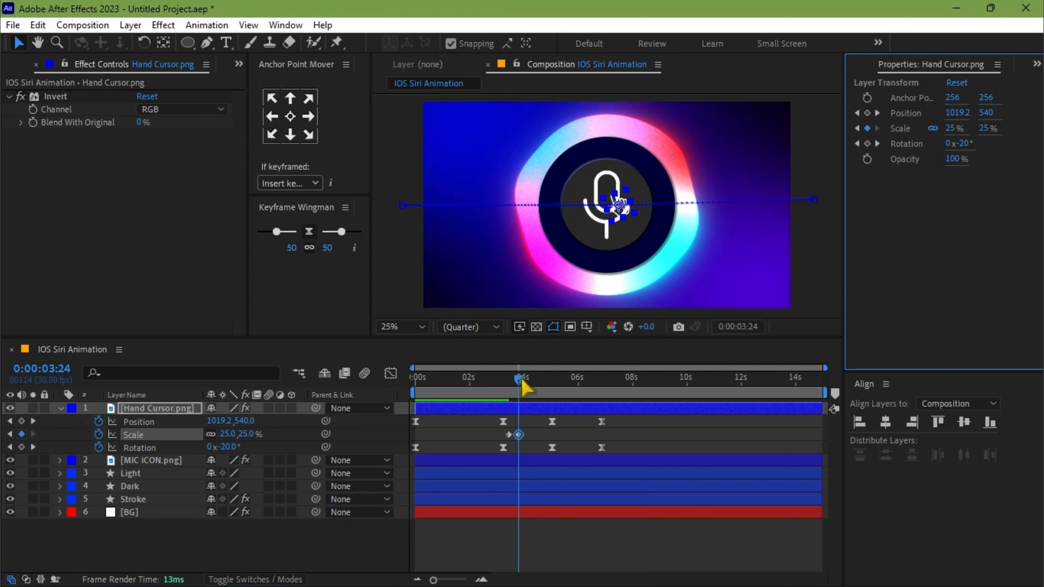
- Set the hand cursor's scale back to 30% at 0:00:04:02
{"action": "left_click_drag", "start_coordinate": [521, 382], "coordinate": [530, 382]}
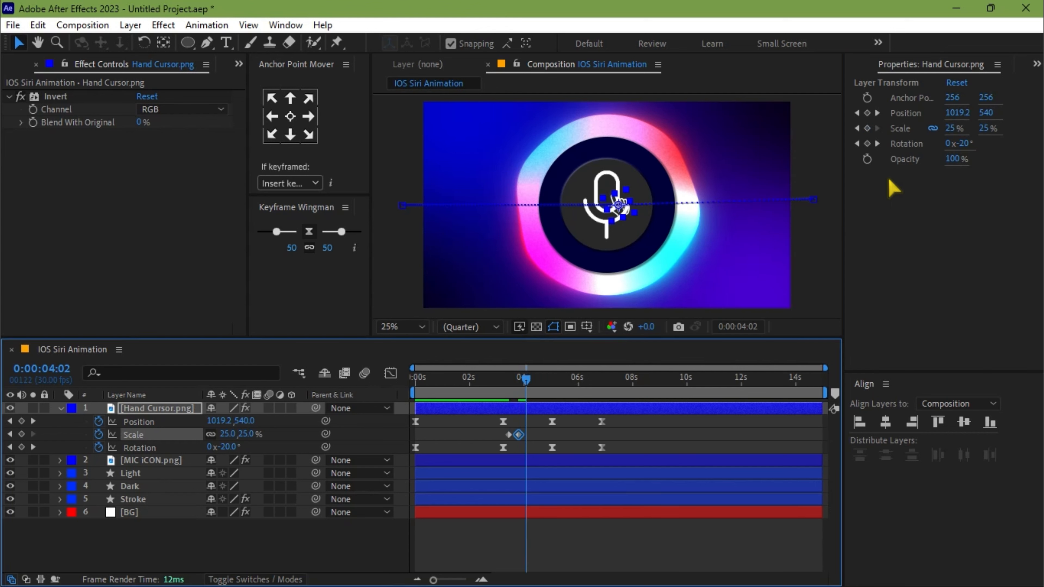
{"action": "left_click", "coordinate": [954, 128]}
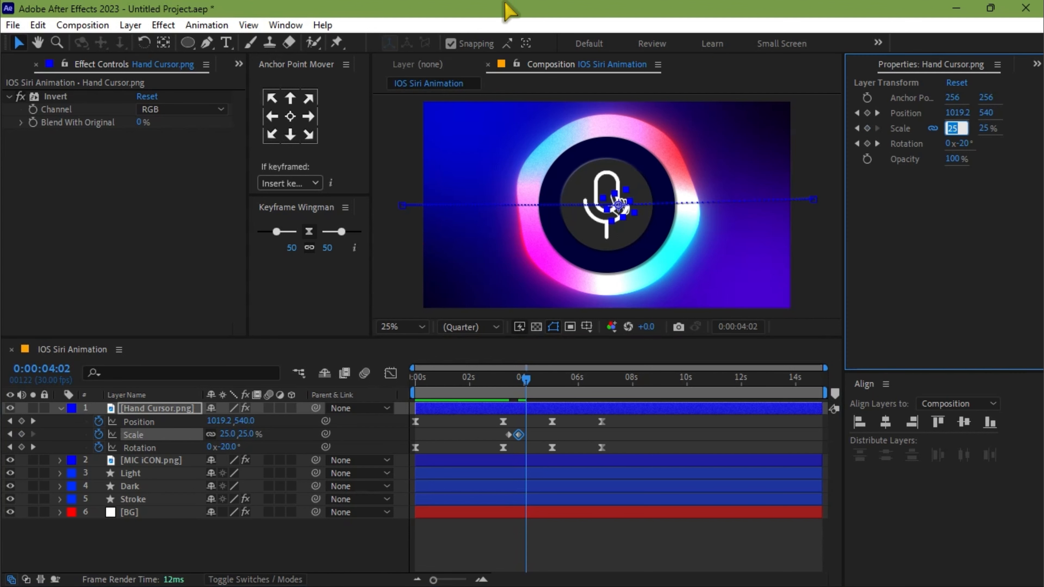
{"action": "type", "text": "30"}
{"action": "key", "text": "Return"}
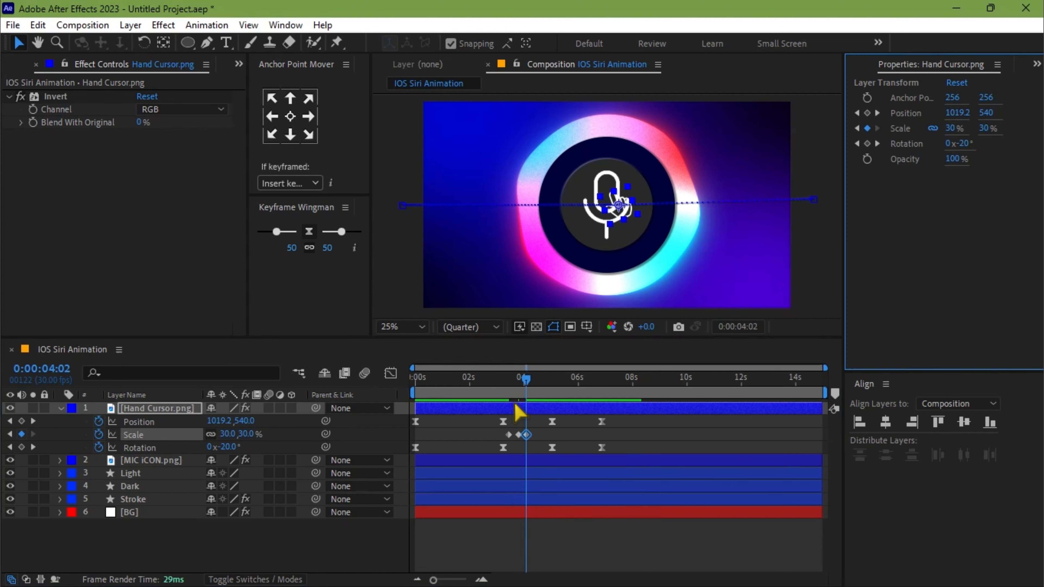
- Apply Easy Ease to the hand cursor's three Scale keyframes and preview the animation from the start
{"action": "left_click", "coordinate": [507, 387]}
{"action": "key", "text": "space"}
{"action": "left_click_drag", "start_coordinate": [501, 430], "coordinate": [537, 440]}
{"action": "key", "text": "F9"}
{"action": "left_click_drag", "start_coordinate": [504, 383], "coordinate": [352, 388]}
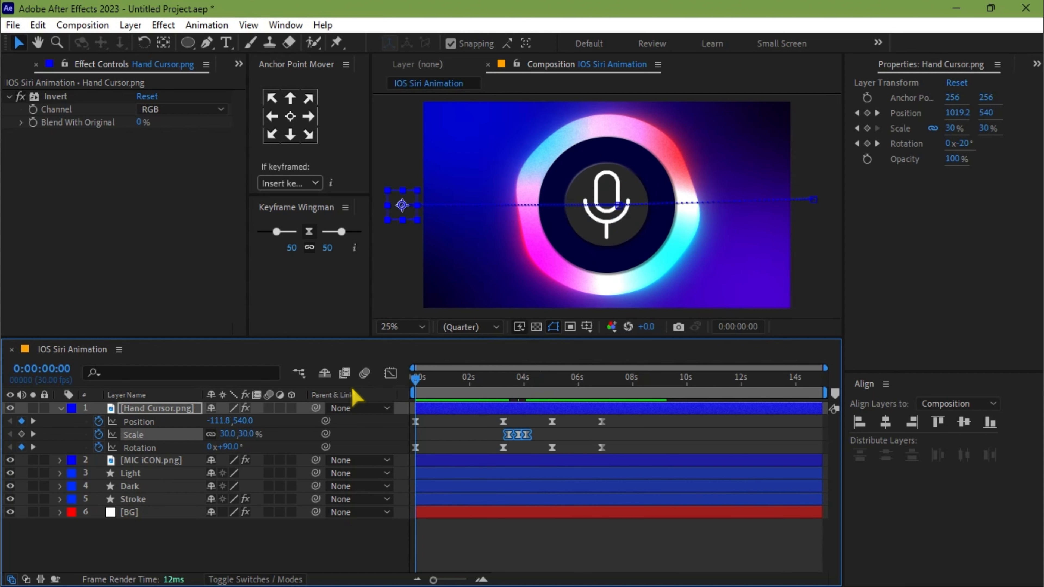
{"action": "key", "text": "space"}
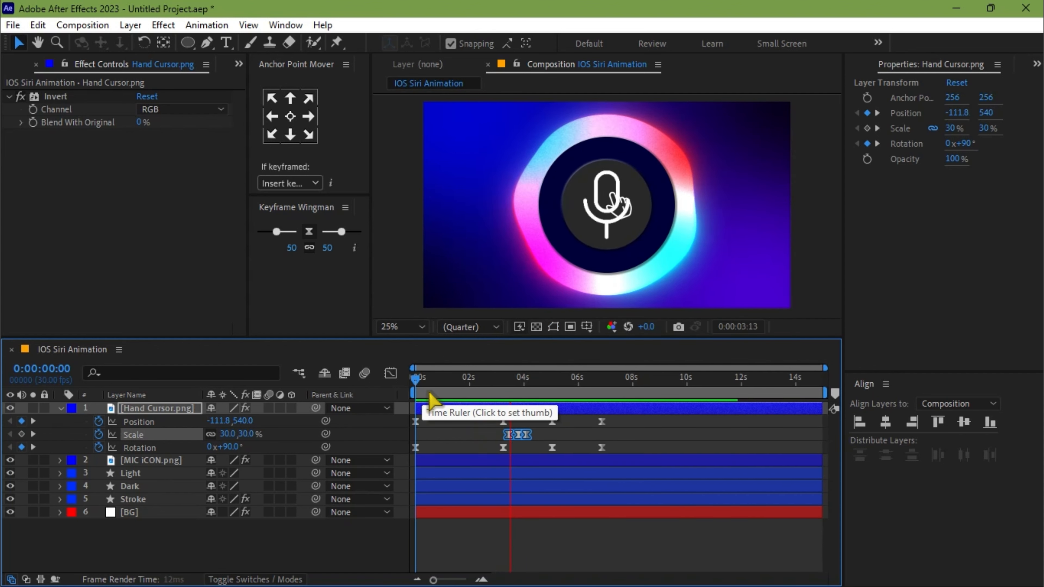
{"action": "key", "text": "space"}
- Shift the three Scale keyframes earlier so they begin around 0:00:02:29, and preview the tap timing
{"action": "left_click_drag", "start_coordinate": [493, 388], "coordinate": [502, 391]}
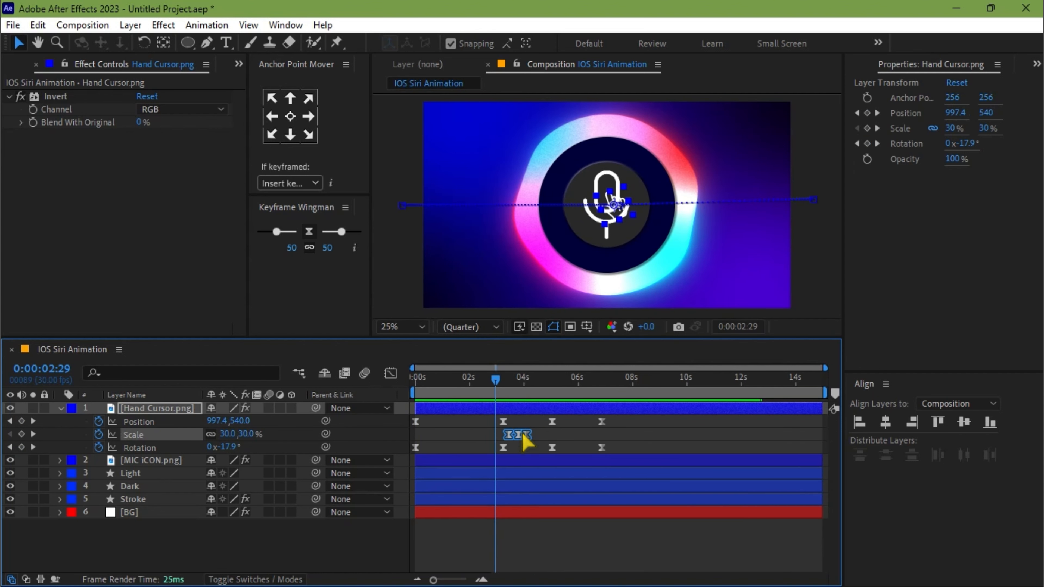
{"action": "left_click_drag", "start_coordinate": [523, 435], "coordinate": [509, 435]}
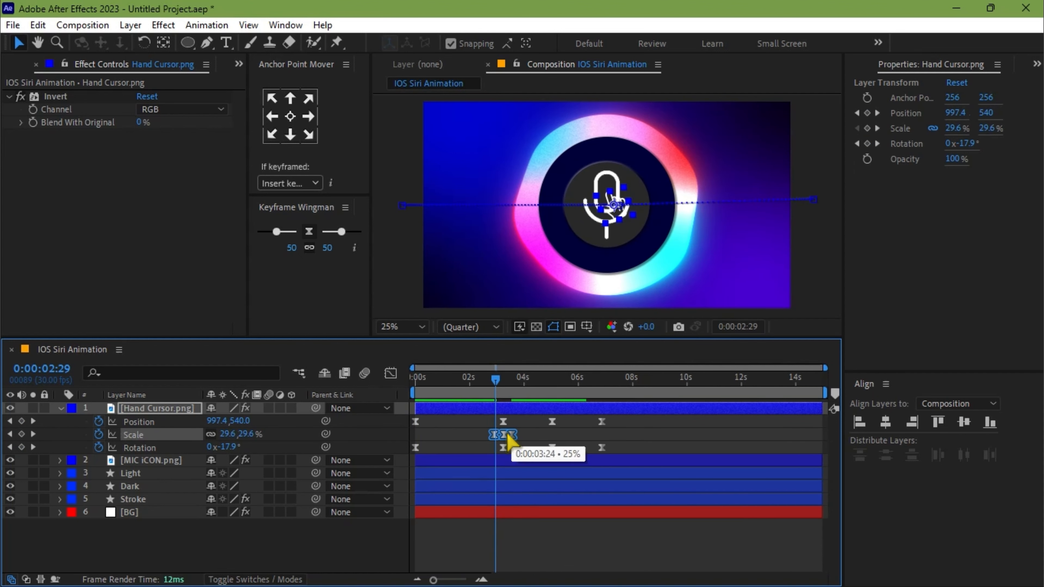
{"action": "left_click_drag", "start_coordinate": [497, 390], "coordinate": [439, 389]}
{"action": "key", "text": "space"}
{"action": "key", "text": "space"}
- Fine-tune the Scale keyframes to start slightly before the hand reaches the microphone, previewing the timing between adjustments
{"action": "left_click_drag", "start_coordinate": [512, 435], "coordinate": [502, 435]}
{"action": "left_click_drag", "start_coordinate": [495, 390], "coordinate": [455, 388]}
{"action": "key", "text": "space"}
{"action": "key", "text": "space"}
{"action": "left_click_drag", "start_coordinate": [501, 435], "coordinate": [495, 435]}
{"action": "mouse_move", "coordinate": [494, 383]}
{"action": "left_mouse_down"}
{"action": "mouse_move", "coordinate": [449, 381]}
{"action": "mouse_move", "coordinate": [498, 385]}
{"action": "left_mouse_up"}
{"action": "key", "text": "space"}
{"action": "left_click_drag", "start_coordinate": [488, 435], "coordinate": [494, 435]}
- Collapse the Hand Cursor layer's keyframed properties and preview the whole hand animation from the start
{"action": "left_click_drag", "start_coordinate": [493, 386], "coordinate": [394, 394]}
{"action": "key", "text": "u"}
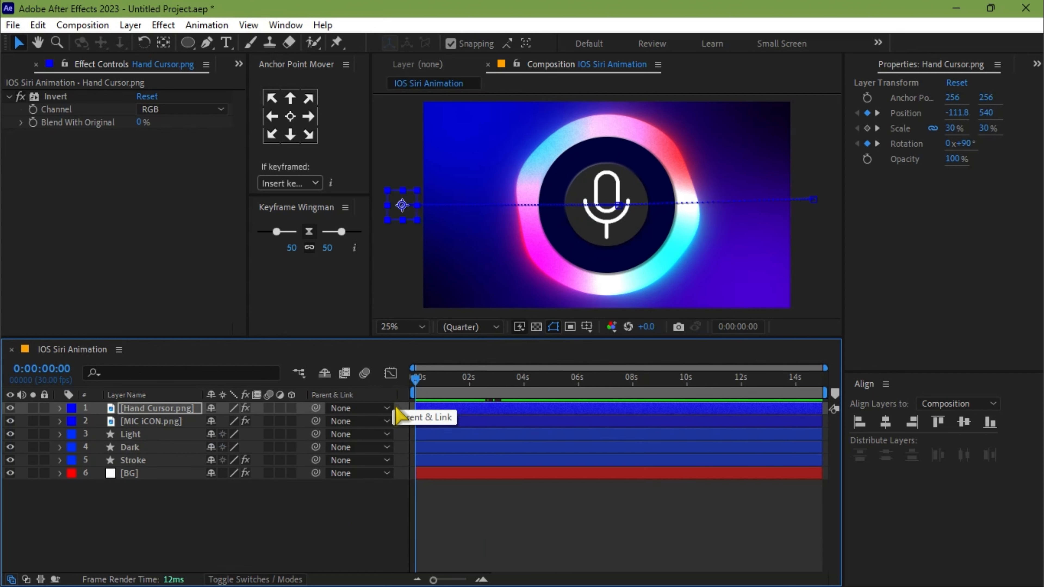
{"action": "key", "text": "space"}
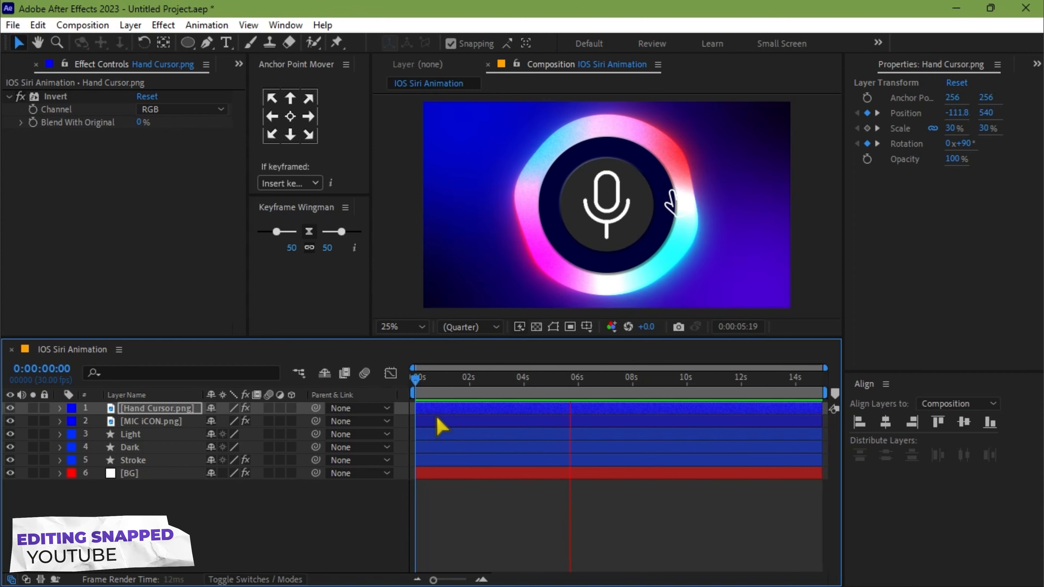
{"action": "key", "text": "space"}
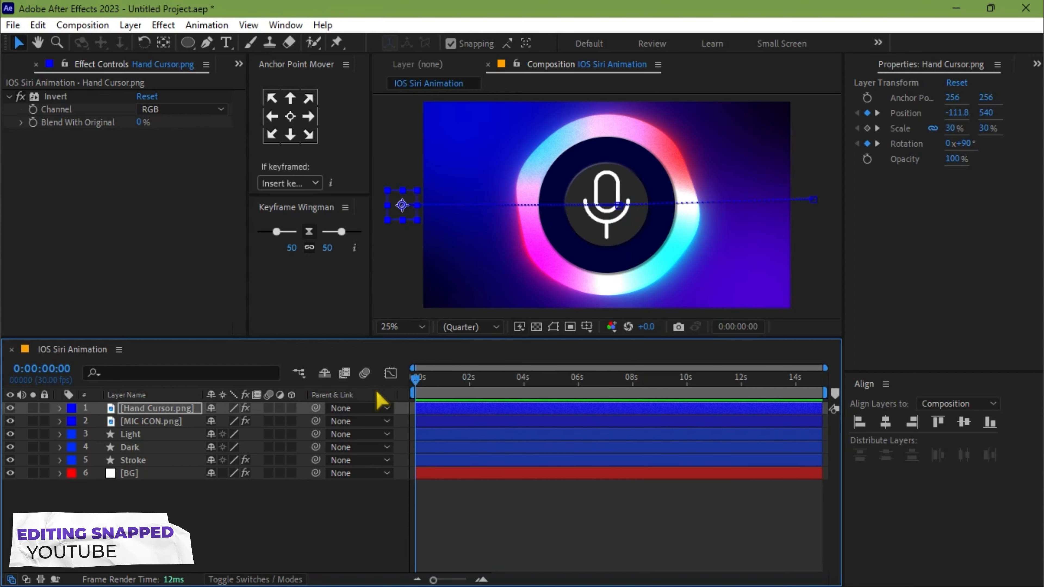
{"action": "left_click", "coordinate": [486, 394]}
{"action": "left_click_drag", "start_coordinate": [488, 390], "coordinate": [426, 391]}
- Add a new adjustment layer above the other layers and apply the CC Vignette effect to it
{"action": "left_click", "coordinate": [153, 503]}
{"action": "right_click", "coordinate": [152, 502]}
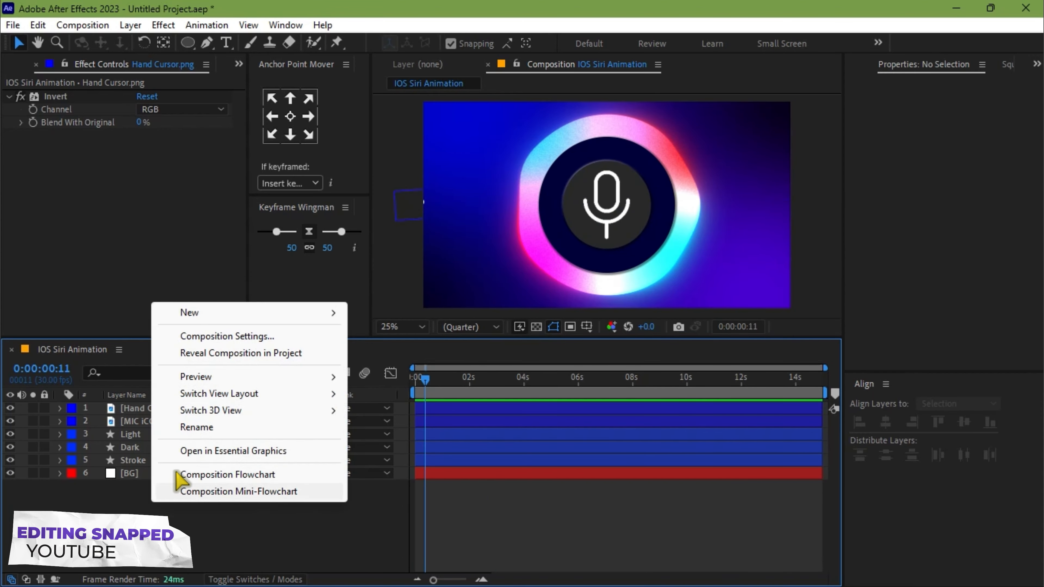
{"action": "mouse_move", "coordinate": [197, 319]}
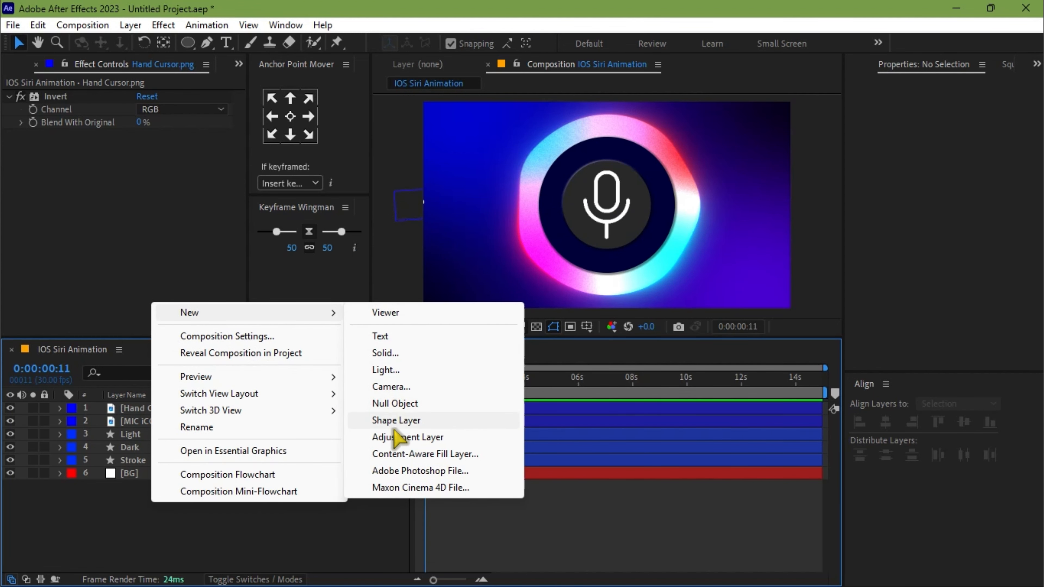
{"action": "left_click", "coordinate": [401, 437]}
{"action": "key", "text": "ctrl+space"}
{"action": "type", "text": "vign"}
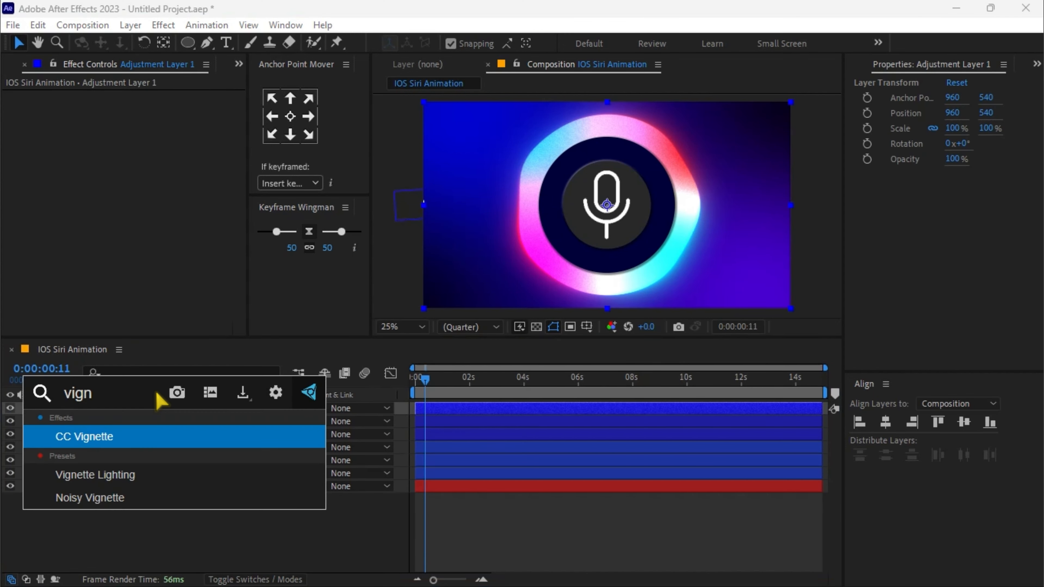
{"action": "key", "text": "Return"}
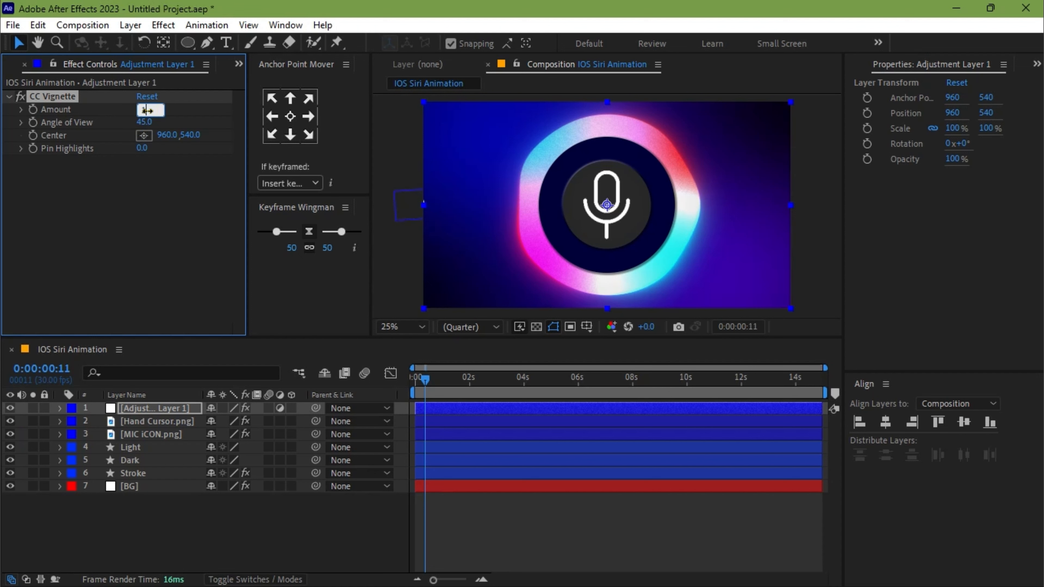
- Set the CC Vignette Amount to 120 and preview the animation from the start
{"action": "key", "text": "Return"}
{"action": "left_click_drag", "start_coordinate": [433, 380], "coordinate": [243, 412]}
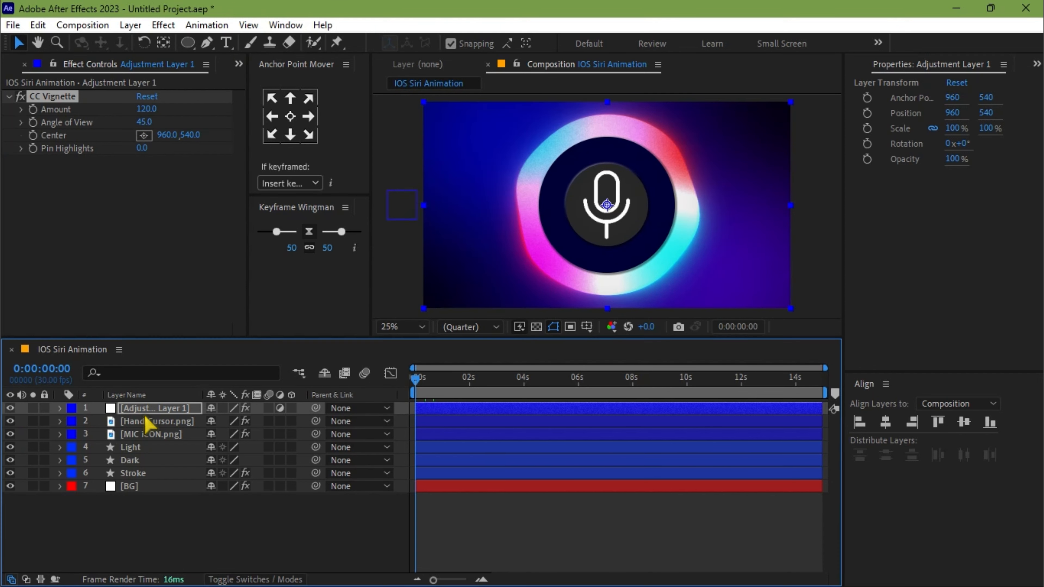
{"action": "key", "text": "space"}
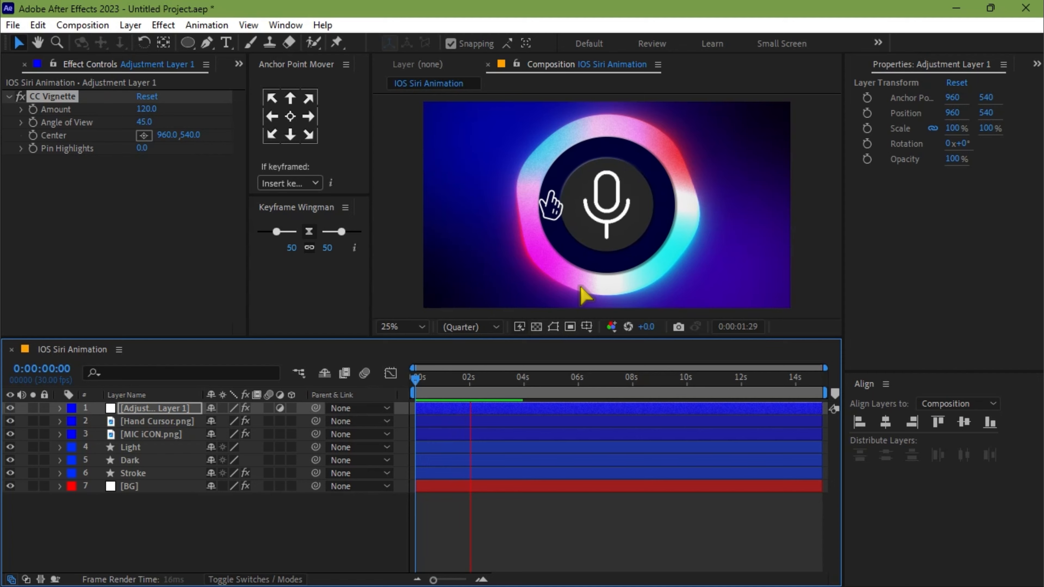
{"action": "key", "text": "space"}
- Create a null object and parent the MIC iCON, Light, Dark and Stroke layers to it
{"action": "right_click", "coordinate": [201, 523]}
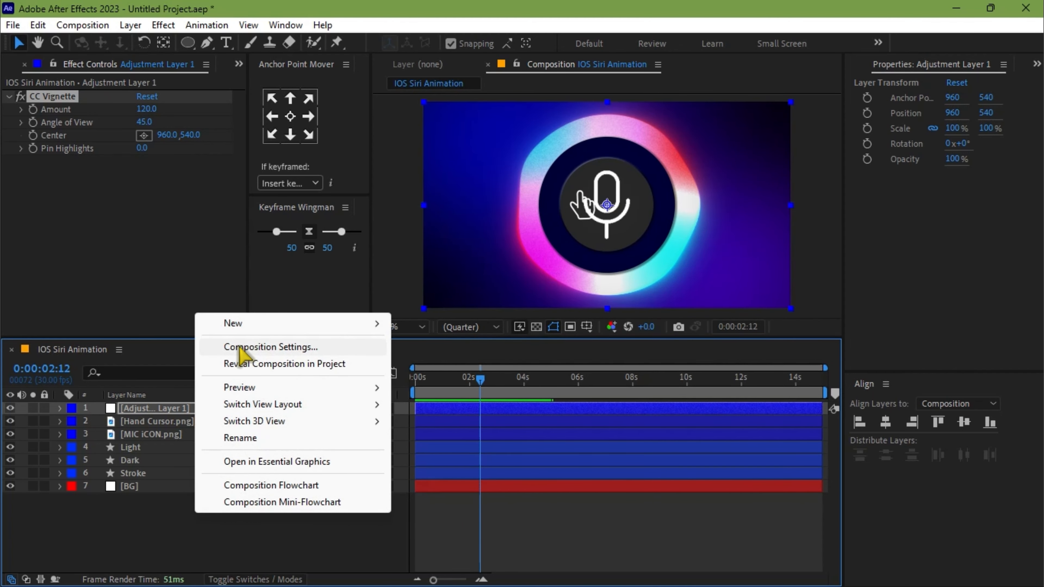
{"action": "mouse_move", "coordinate": [245, 327]}
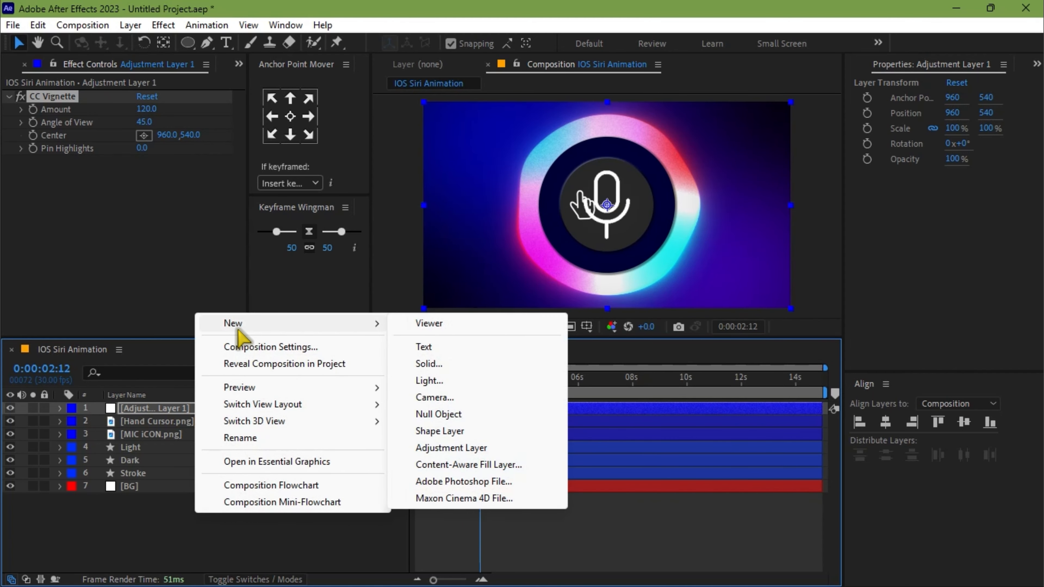
{"action": "left_click", "coordinate": [440, 415]}
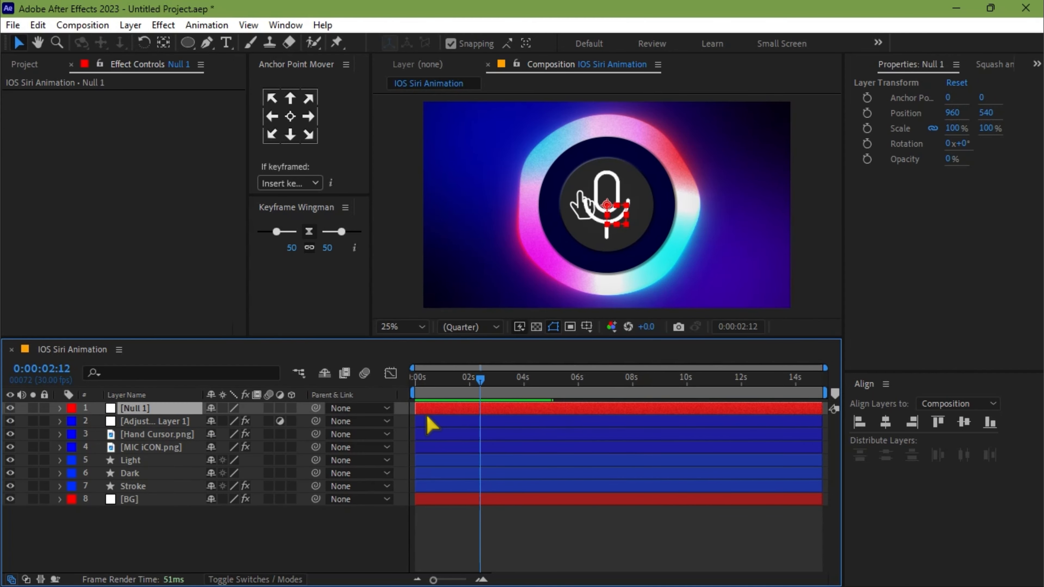
{"action": "left_click", "coordinate": [149, 490]}
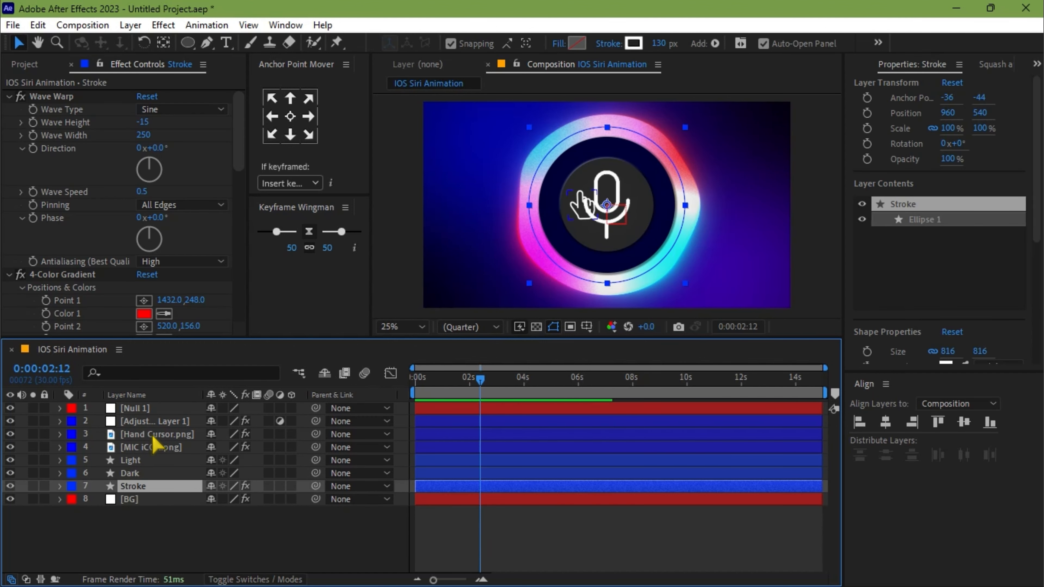
{"action": "left_click", "coordinate": [157, 447], "text": "shift"}
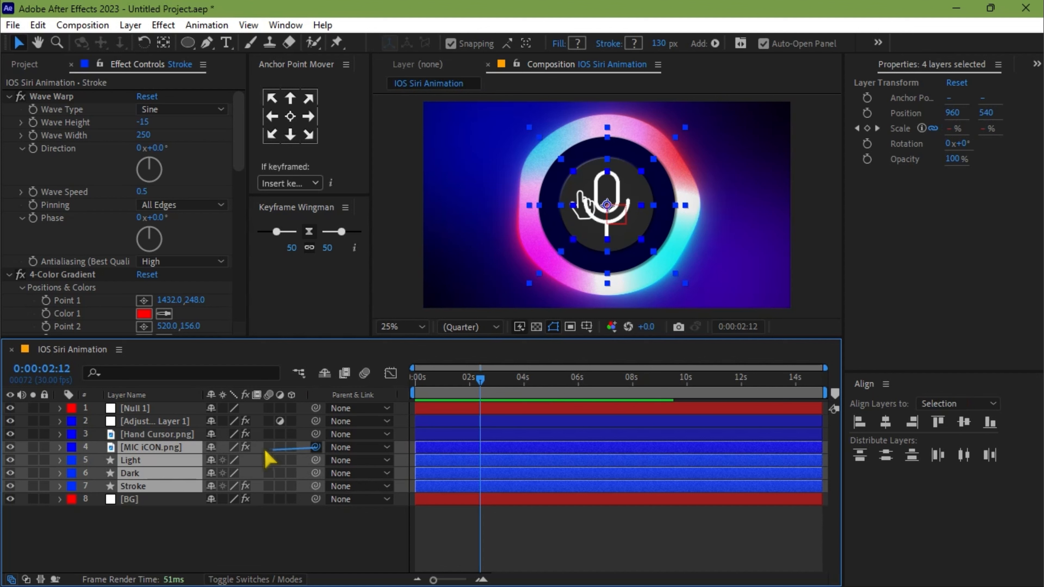
{"action": "left_click_drag", "start_coordinate": [267, 458], "coordinate": [134, 413]}
- Keyframe the null's Position at 0:00:00:00 and lower its Y value to 1598 so the ring starts below the frame
{"action": "left_click", "coordinate": [144, 409]}
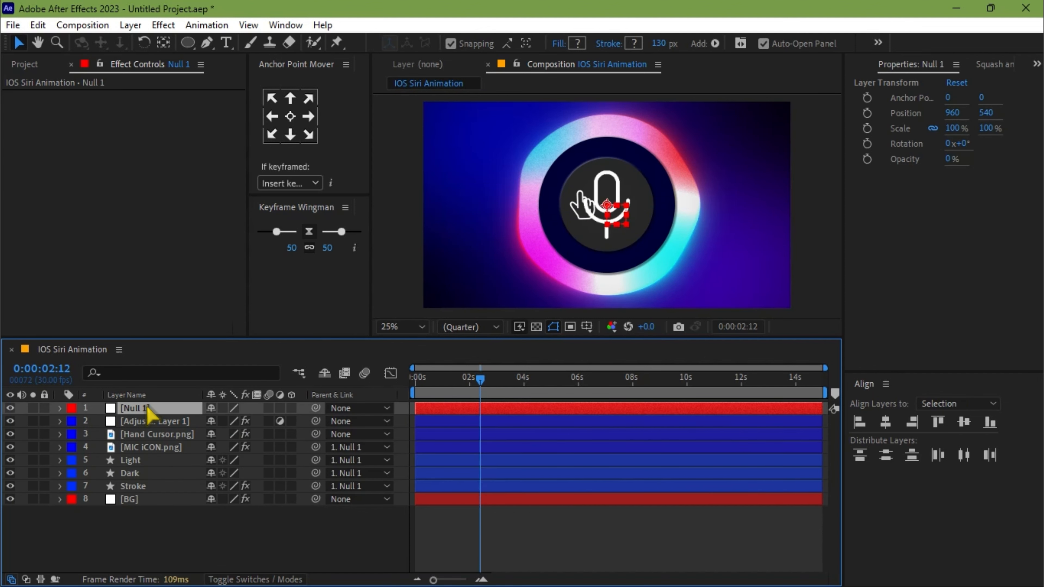
{"action": "left_click_drag", "start_coordinate": [449, 394], "coordinate": [413, 395]}
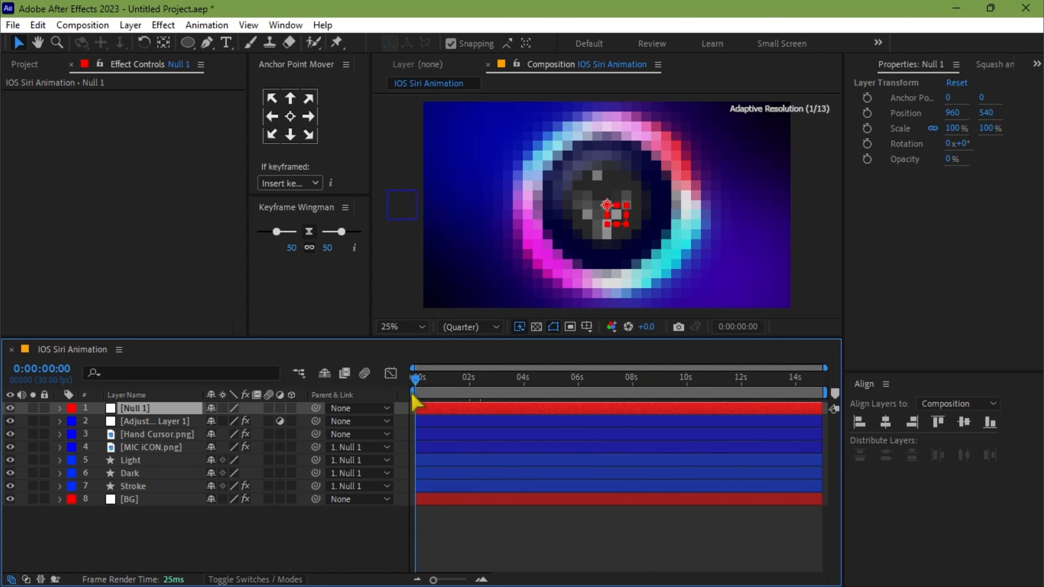
{"action": "key", "text": "p"}
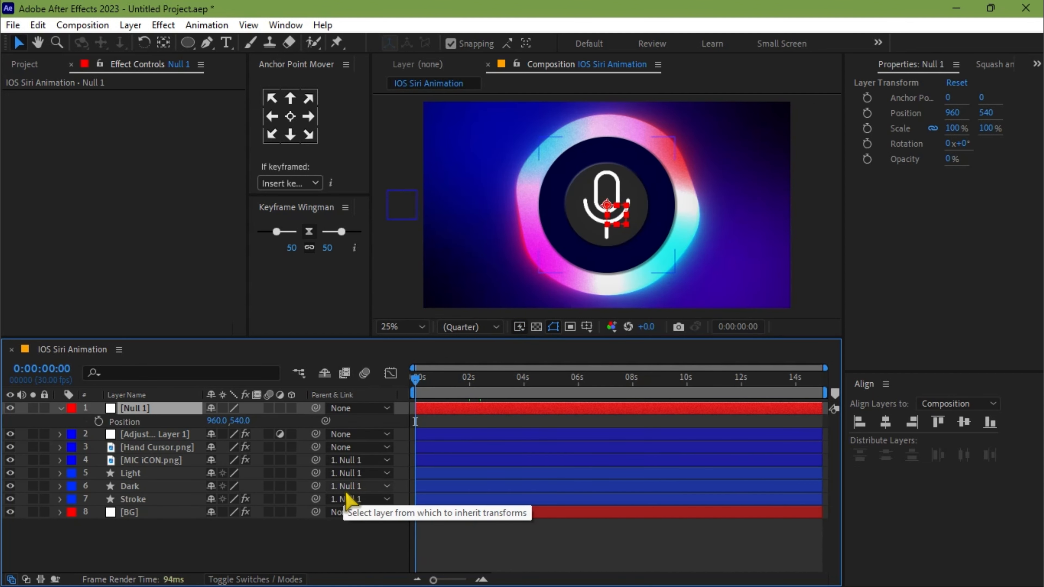
{"action": "left_click", "coordinate": [98, 422]}
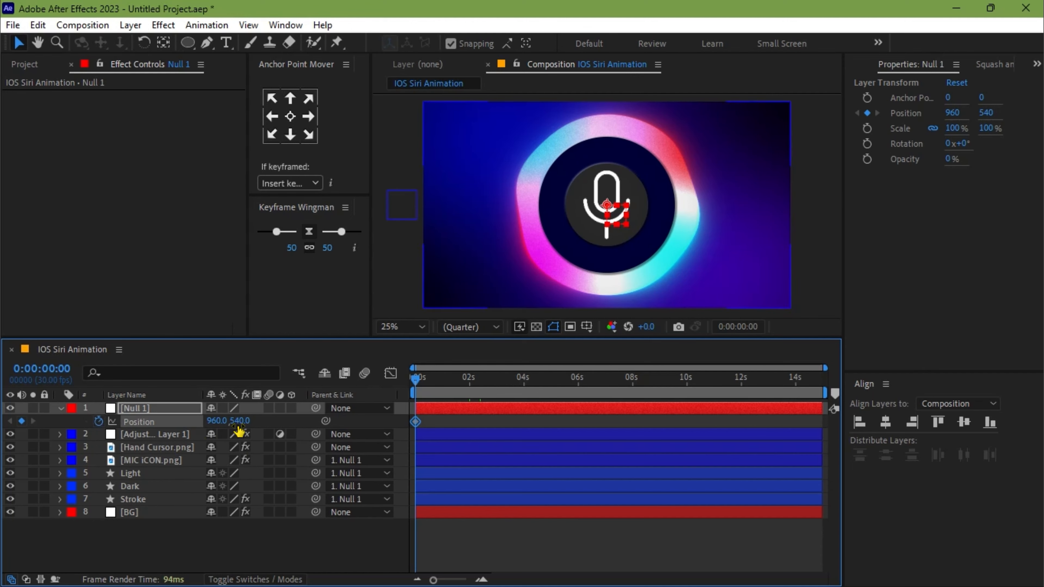
{"action": "left_click_drag", "start_coordinate": [239, 431], "coordinate": [1005, 428]}
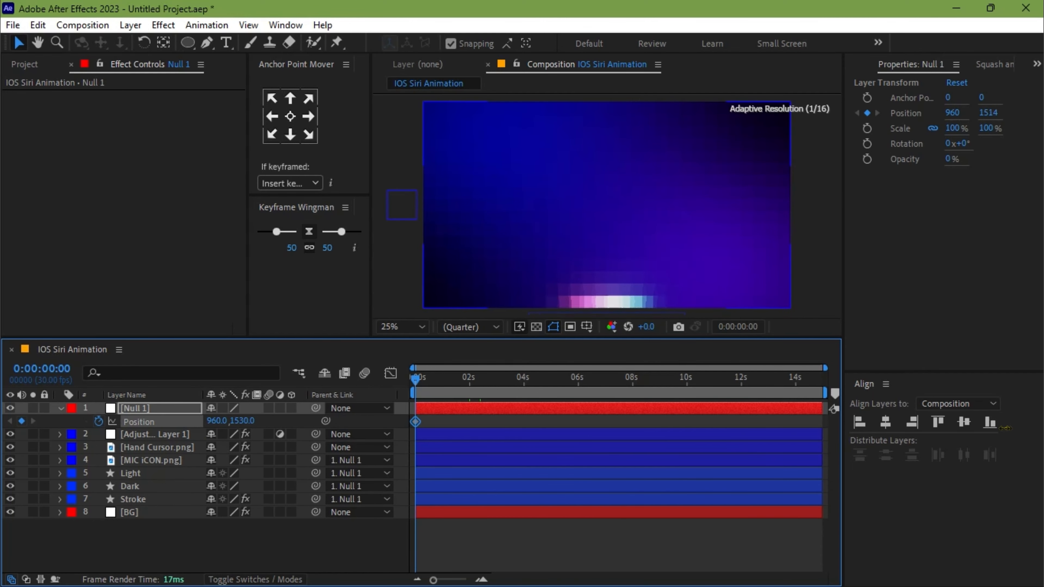
- Reset the null's Position at 0:00:03:04 to create the centred end keyframe, and preview the rise
{"action": "left_click_drag", "start_coordinate": [423, 382], "coordinate": [509, 391]}
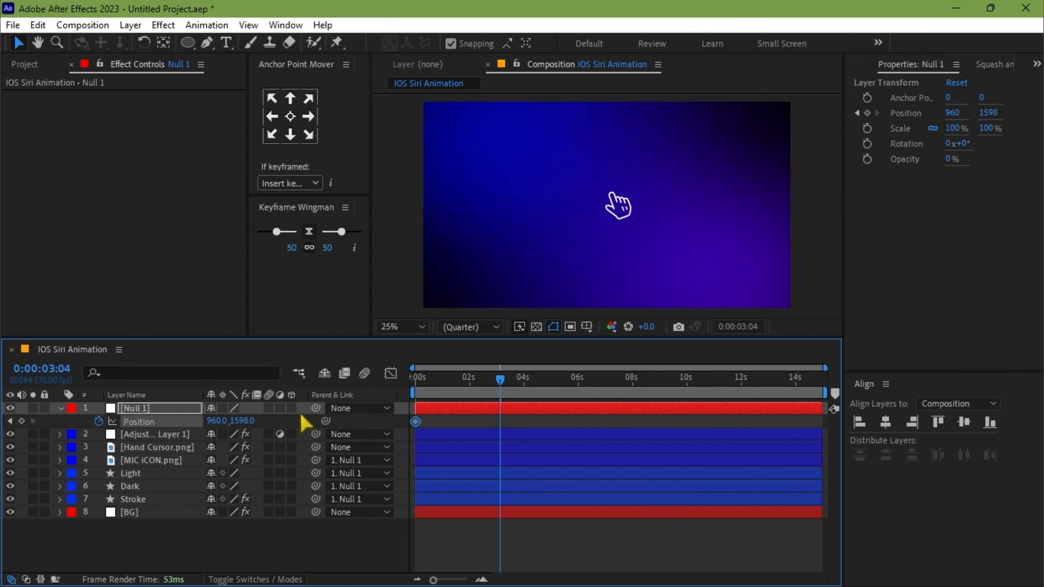
{"action": "right_click", "coordinate": [246, 427]}
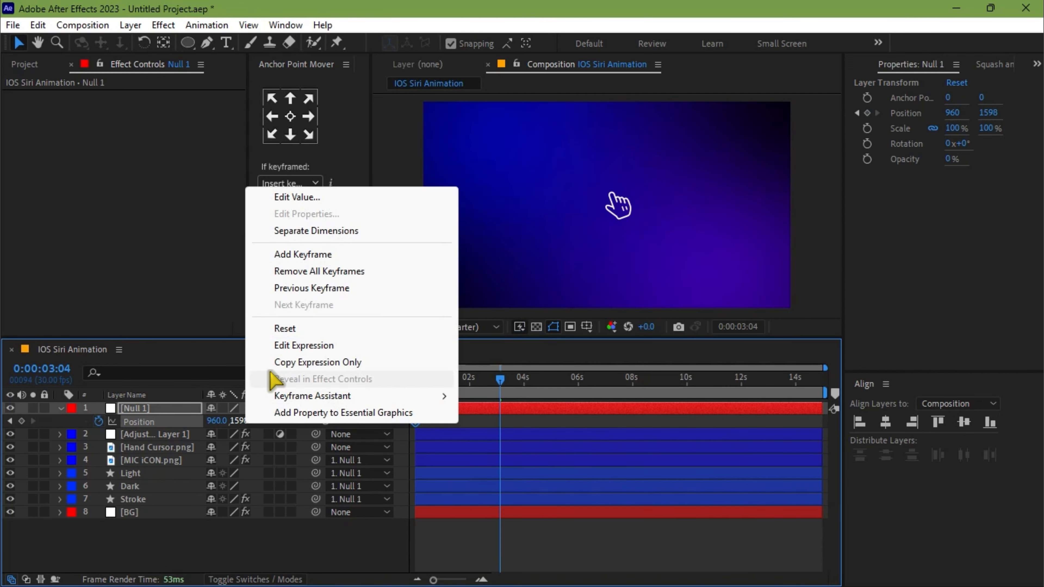
{"action": "left_click", "coordinate": [280, 329]}
{"action": "key", "text": "Home"}
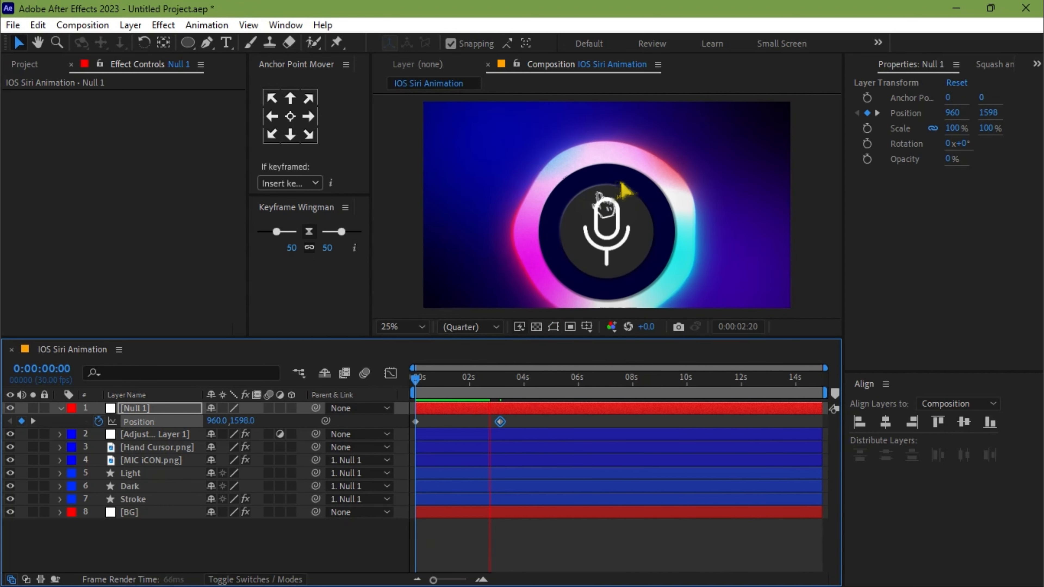
{"action": "key", "text": "space"}
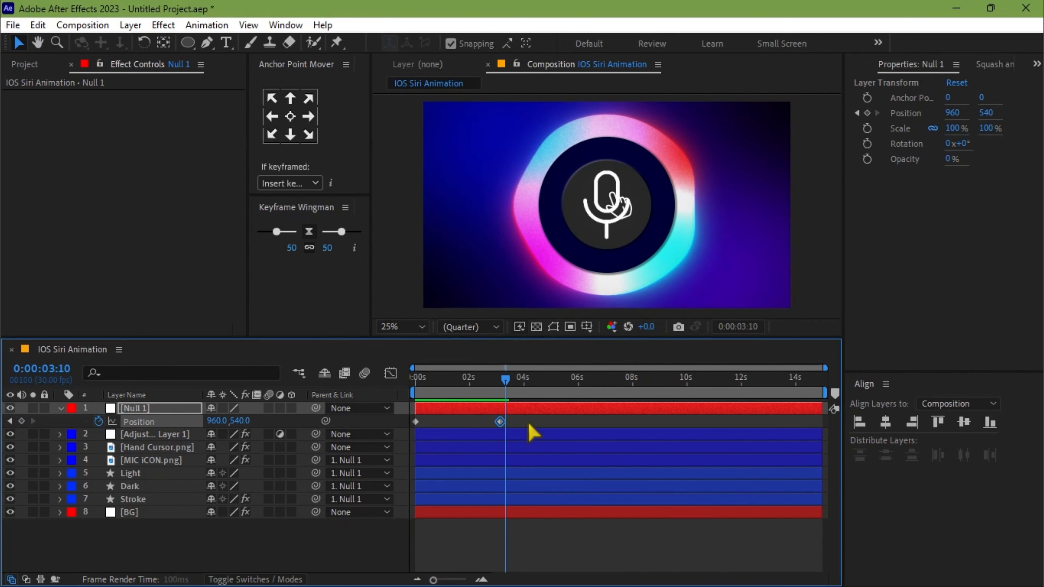
- Apply Easy Ease to both null Position keyframes, reshape the speed graph for a fast start and long slow-down, and preview it
{"action": "left_click_drag", "start_coordinate": [527, 429], "coordinate": [389, 449]}
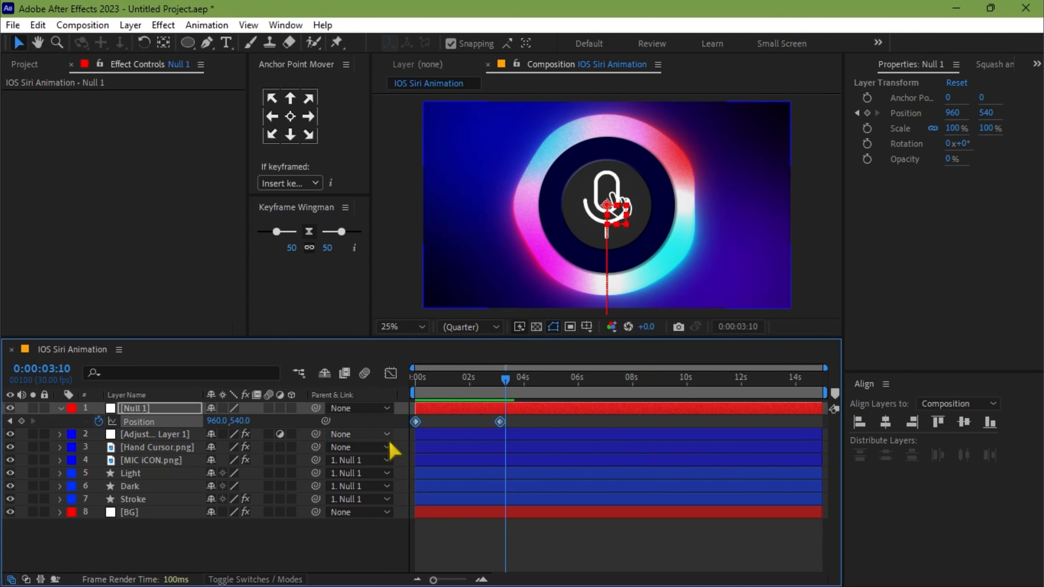
{"action": "key", "text": "F9"}
{"action": "left_click", "coordinate": [390, 373]}
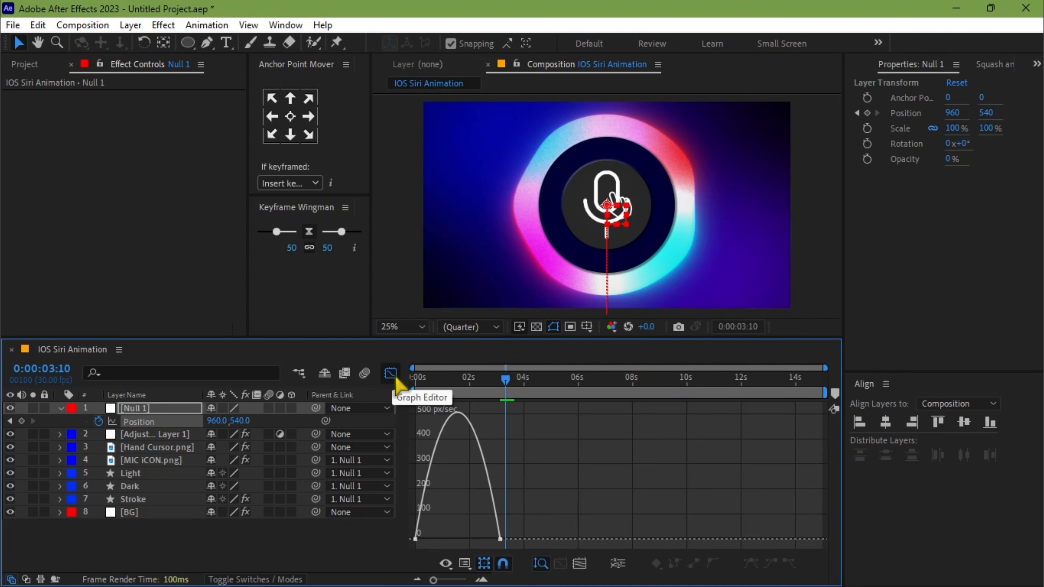
{"action": "left_click_drag", "start_coordinate": [589, 460], "coordinate": [351, 560]}
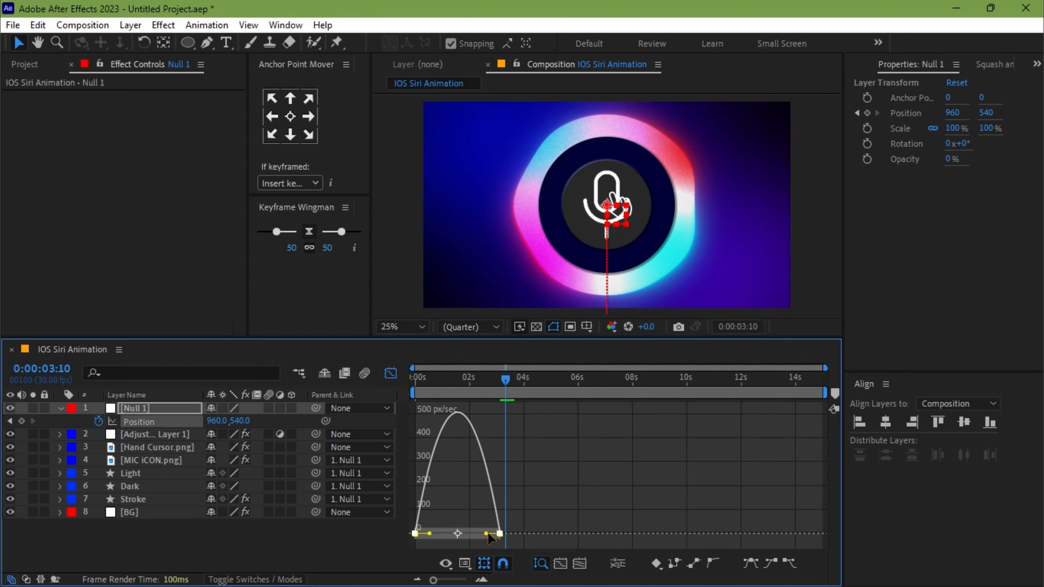
{"action": "left_click_drag", "start_coordinate": [486, 539], "coordinate": [424, 539]}
{"action": "left_click_drag", "start_coordinate": [422, 382], "coordinate": [413, 383]}
{"action": "left_click", "coordinate": [391, 373]}
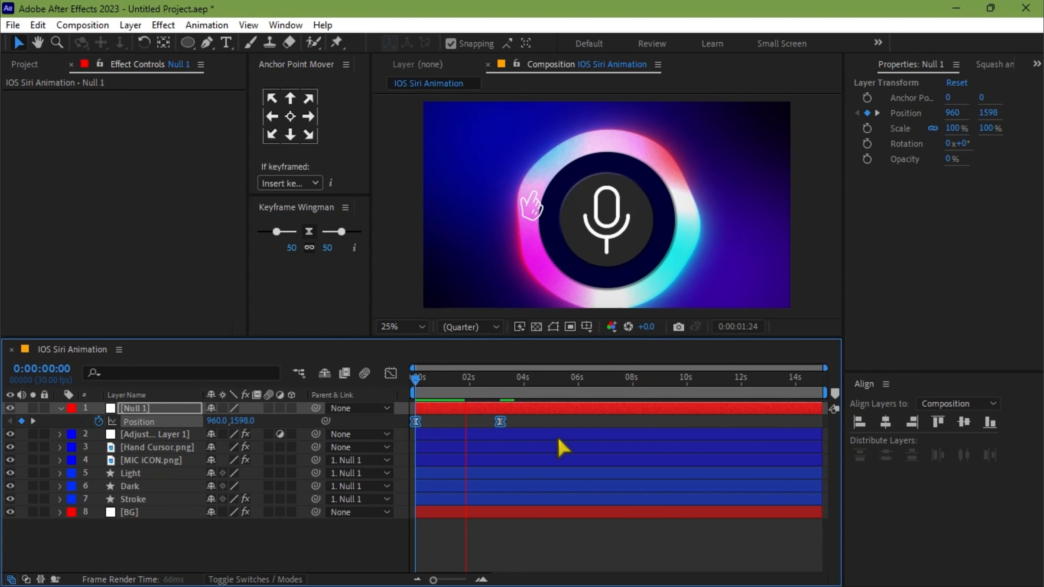
{"action": "key", "text": "space"}
- Move the null's end Position keyframe earlier to about 1.5 seconds, previewing the timing between adjustments, and collapse its properties
{"action": "left_click", "coordinate": [528, 422]}
{"action": "left_click_drag", "start_coordinate": [501, 421], "coordinate": [479, 422]}
{"action": "left_click_drag", "start_coordinate": [473, 383], "coordinate": [415, 384]}
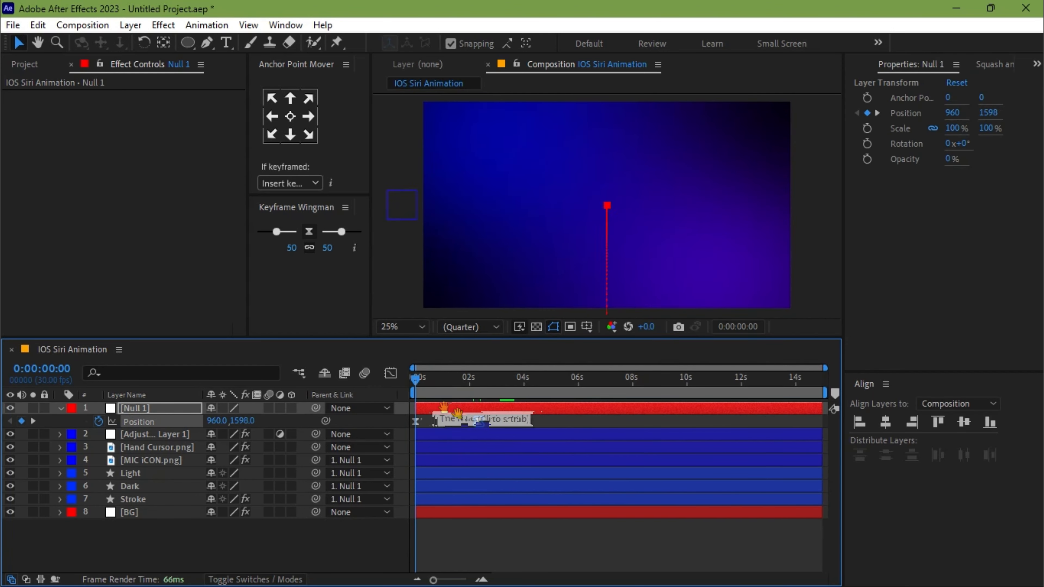
{"action": "key", "text": "space"}
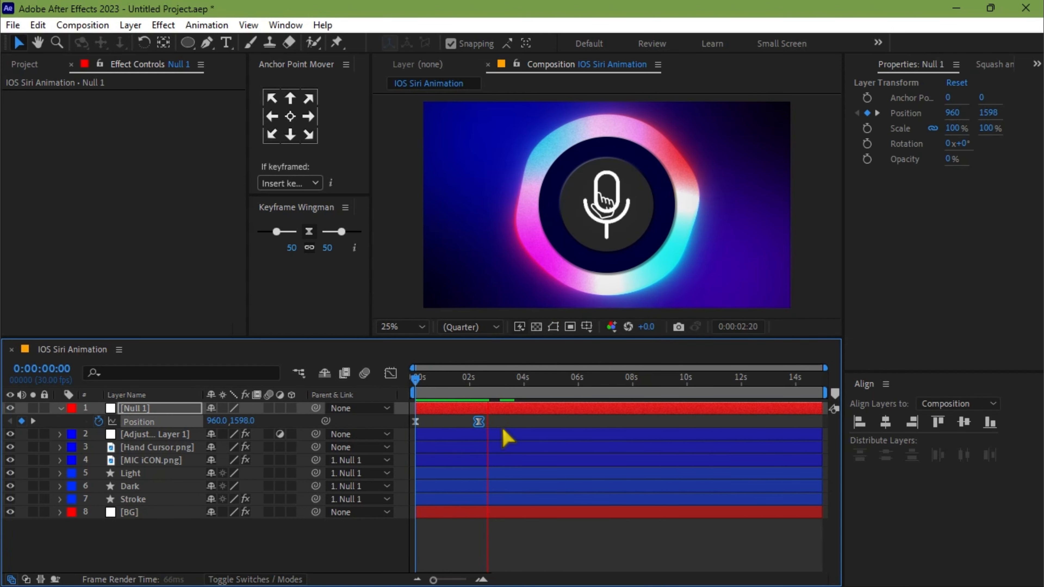
{"action": "left_click_drag", "start_coordinate": [475, 422], "coordinate": [455, 423]}
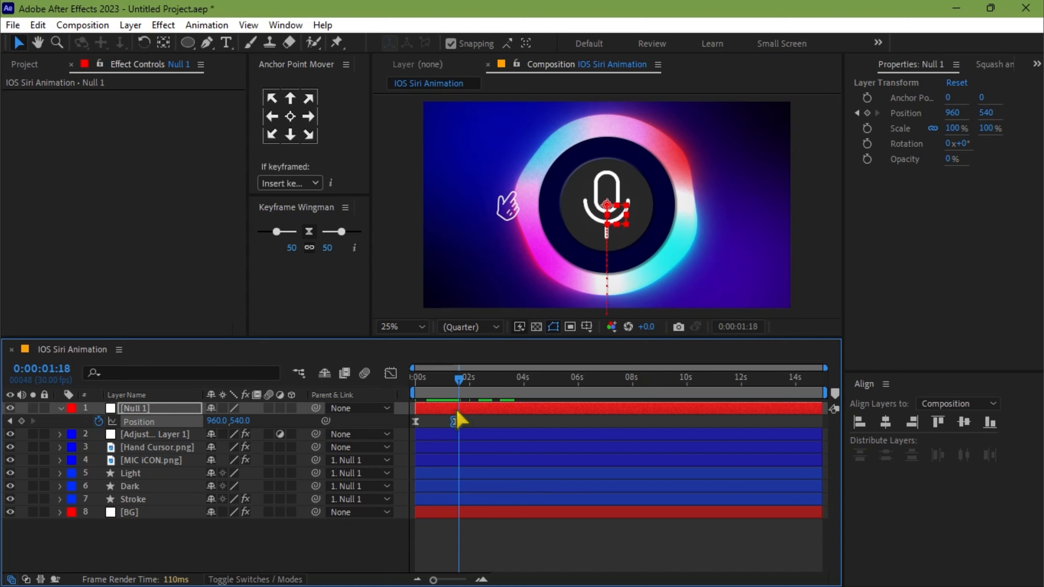
{"action": "key", "text": "u"}
- Shift all Hand Cursor Position, Scale and Rotation keyframes later so they begin at about 1.6 seconds, and preview the animation
{"action": "key", "text": "ctrl+Down"}
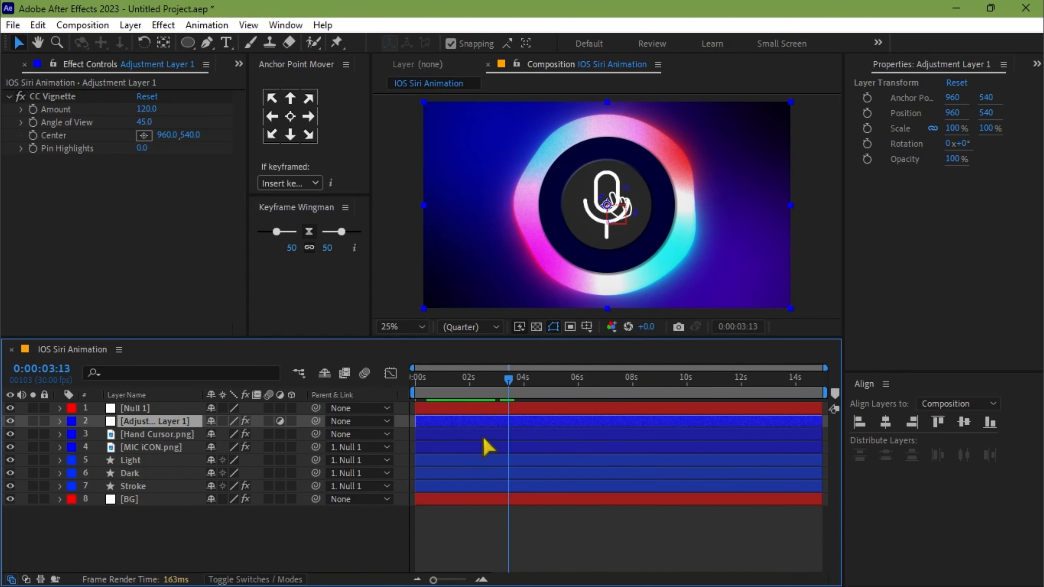
{"action": "key", "text": "ctrl+Down"}
{"action": "key", "text": "u"}
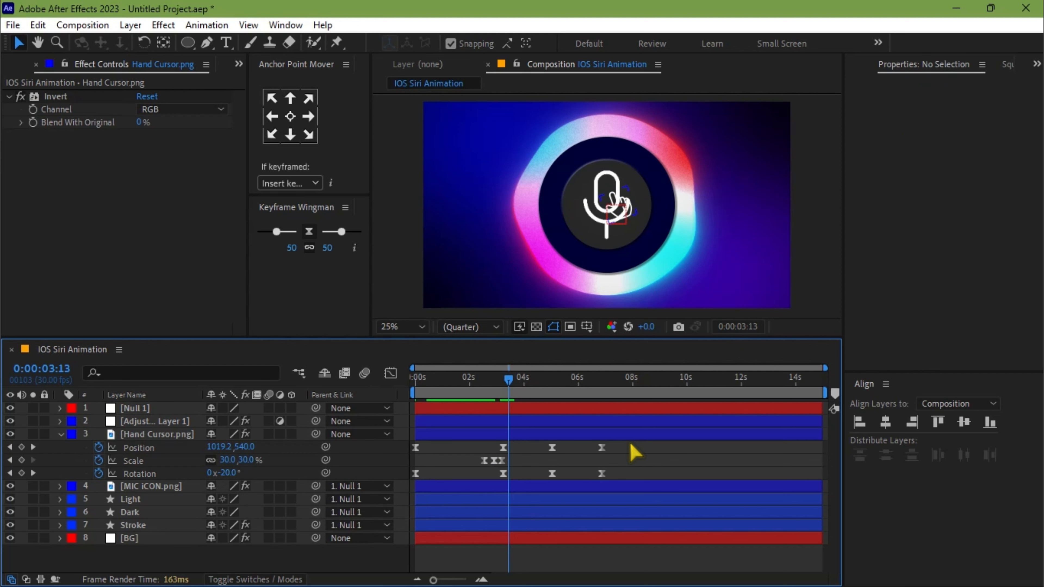
{"action": "left_click_drag", "start_coordinate": [653, 440], "coordinate": [517, 479]}
{"action": "left_click_drag", "start_coordinate": [510, 381], "coordinate": [492, 390]}
{"action": "left_click_drag", "start_coordinate": [517, 449], "coordinate": [493, 433]}
{"action": "left_click_drag", "start_coordinate": [491, 380], "coordinate": [463, 395]}
{"action": "left_click_drag", "start_coordinate": [493, 448], "coordinate": [462, 447]}
{"action": "left_click_drag", "start_coordinate": [462, 382], "coordinate": [412, 392]}
{"action": "key", "text": "space"}
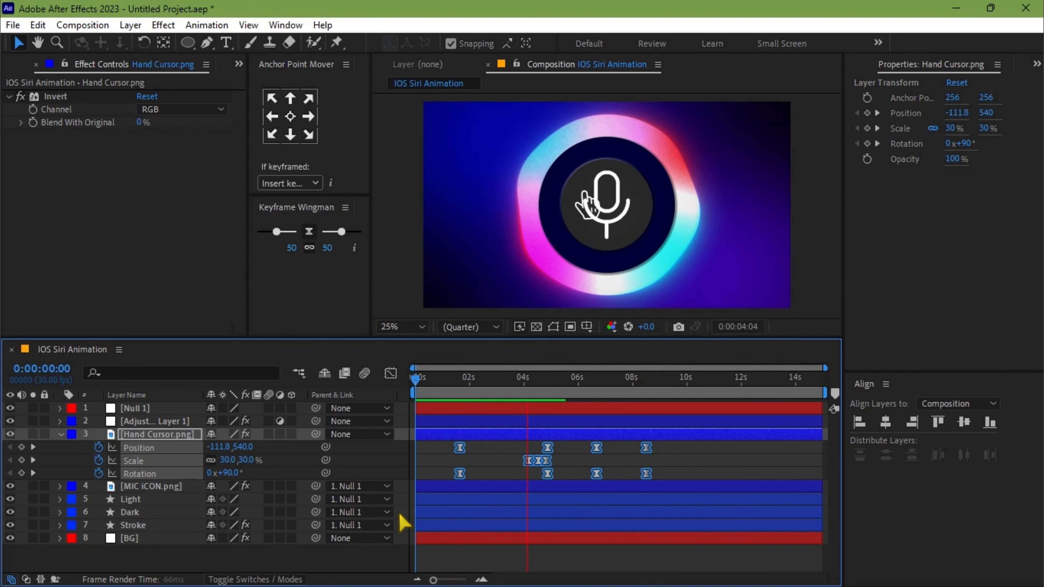
{"action": "key", "text": "space"}
- Move the Hand Cursor's three Scale keyframes later to start at about 5.4 seconds, previewing the tap timing between adjustments
{"action": "left_click", "coordinate": [413, 553]}
{"action": "mouse_move", "coordinate": [582, 382]}
{"action": "left_mouse_down"}
{"action": "mouse_move", "coordinate": [549, 386]}
{"action": "mouse_move", "coordinate": [573, 394]}
{"action": "left_mouse_up"}
{"action": "mouse_move", "coordinate": [566, 456]}
{"action": "left_mouse_down"}
{"action": "mouse_move", "coordinate": [545, 462]}
{"action": "mouse_move", "coordinate": [561, 470]}
{"action": "left_mouse_up"}
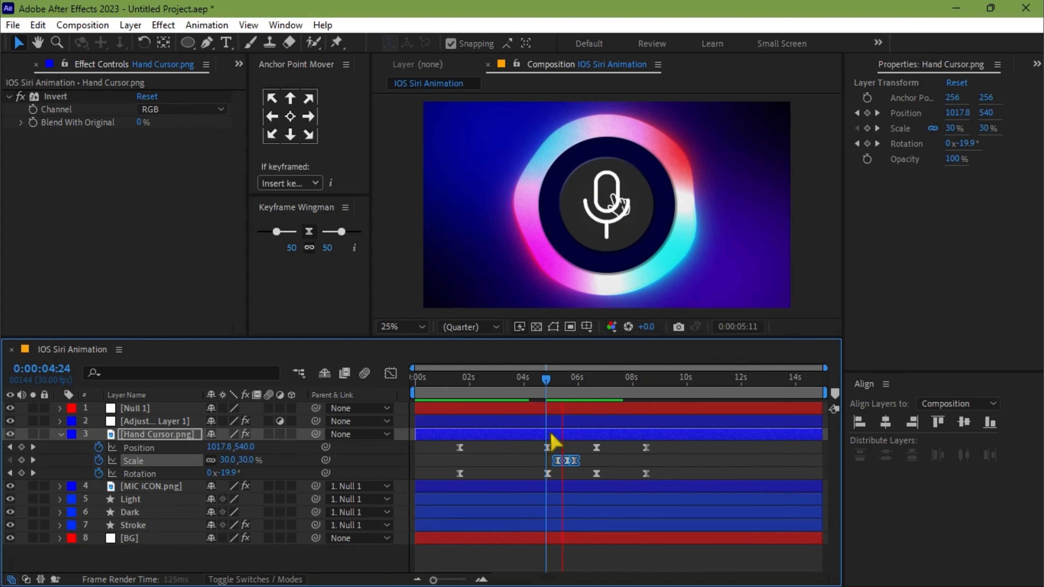
{"action": "left_click_drag", "start_coordinate": [552, 394], "coordinate": [570, 462]}
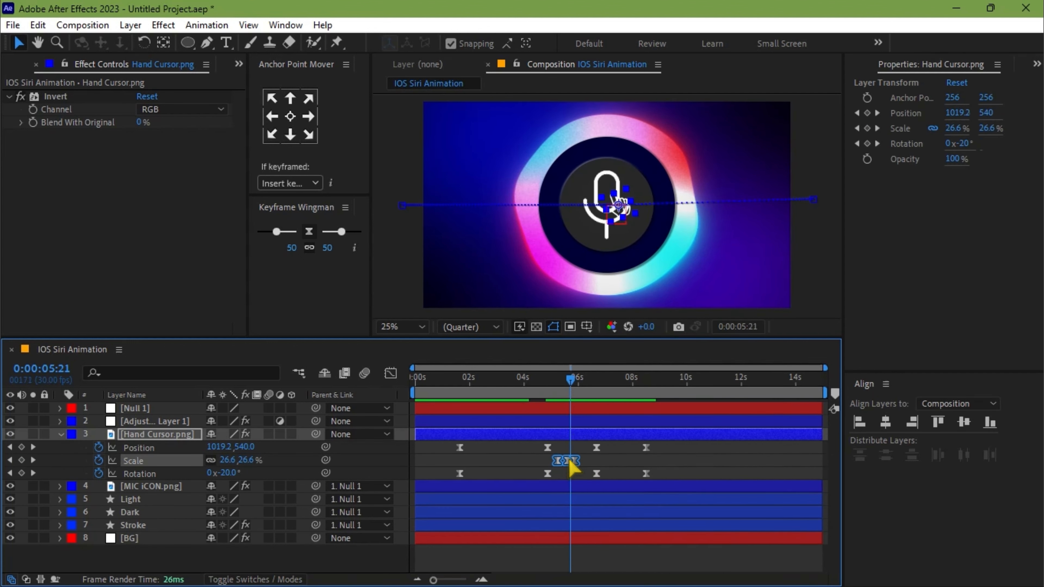
{"action": "key", "text": "space"}
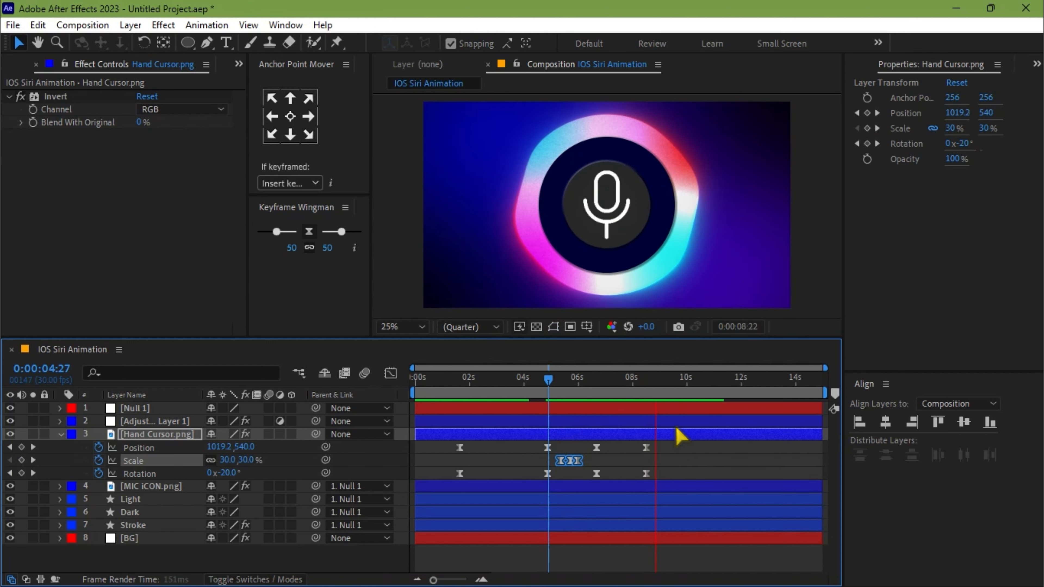
{"action": "key", "text": "space"}
- Collapse the Hand Cursor layer's keyframed properties, deselect all layers and preview the complete animation from the start
{"action": "left_click_drag", "start_coordinate": [622, 386], "coordinate": [398, 387]}
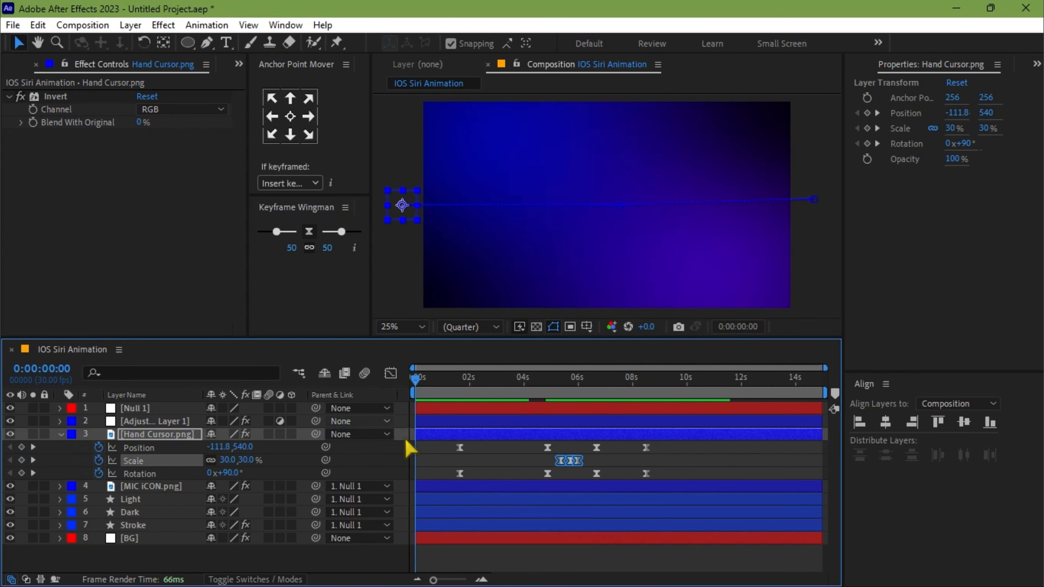
{"action": "key", "text": "u"}
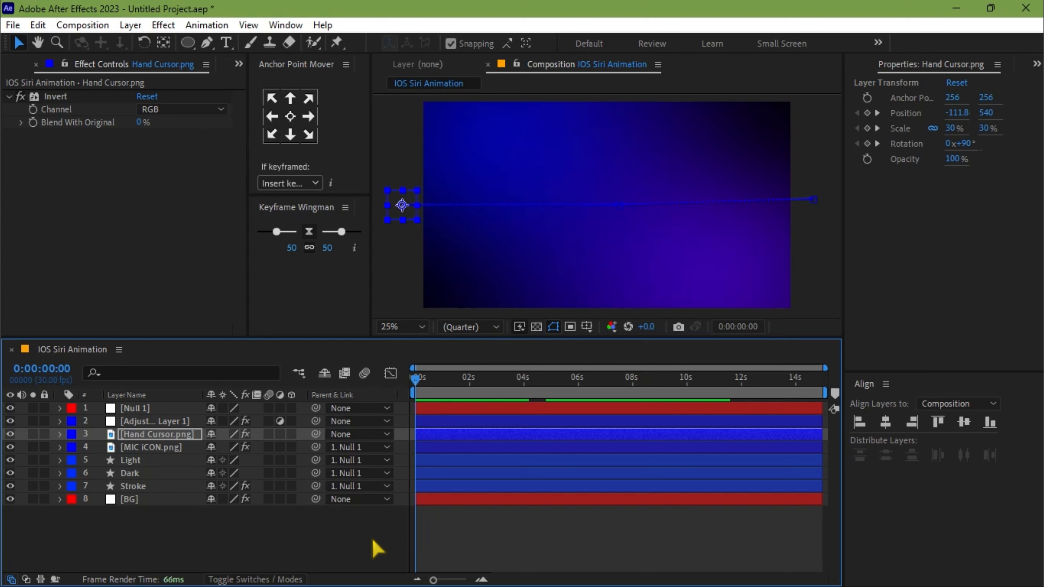
{"action": "left_click", "coordinate": [376, 549]}
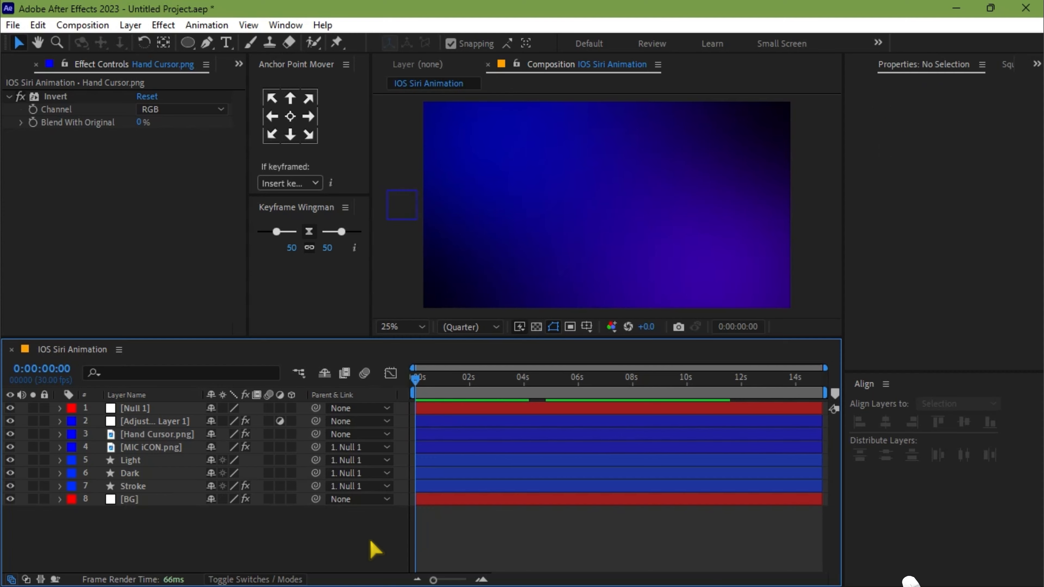
{"action": "key", "text": "space"}
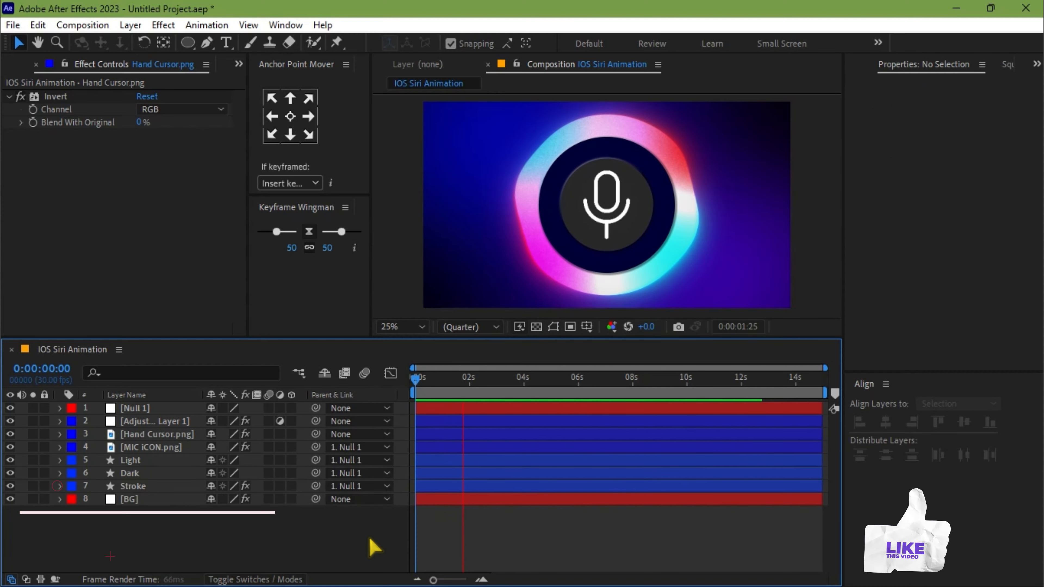